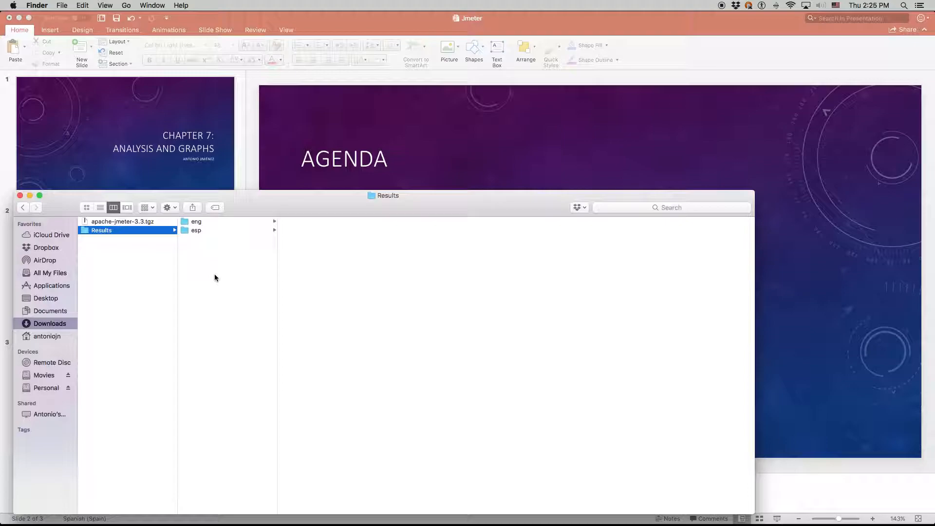
# - Extract the apache-jmeter-3.3.tgz archive in the Downloads folder and open the extracted apache-jmeter-3.3 folder
pyautogui.click(144, 222)
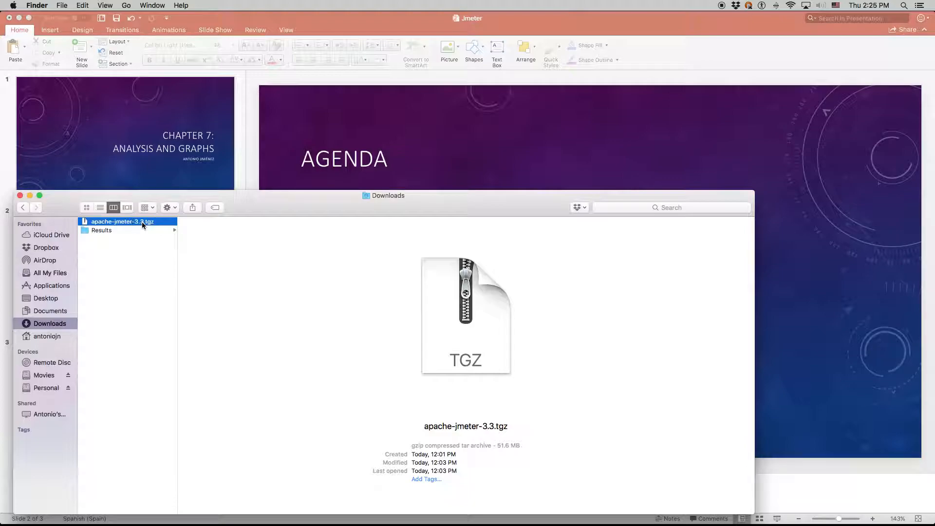
pyautogui.doubleClick(142, 221)
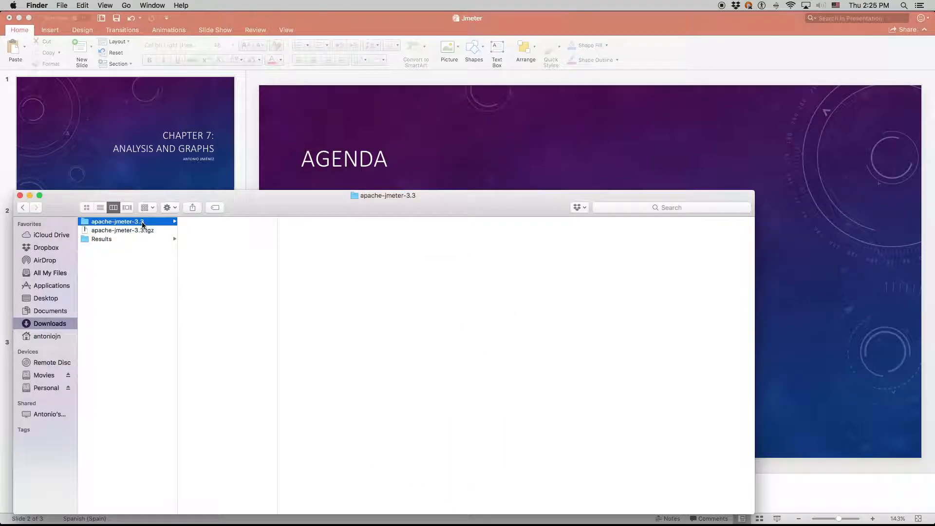
pyautogui.click(143, 223)
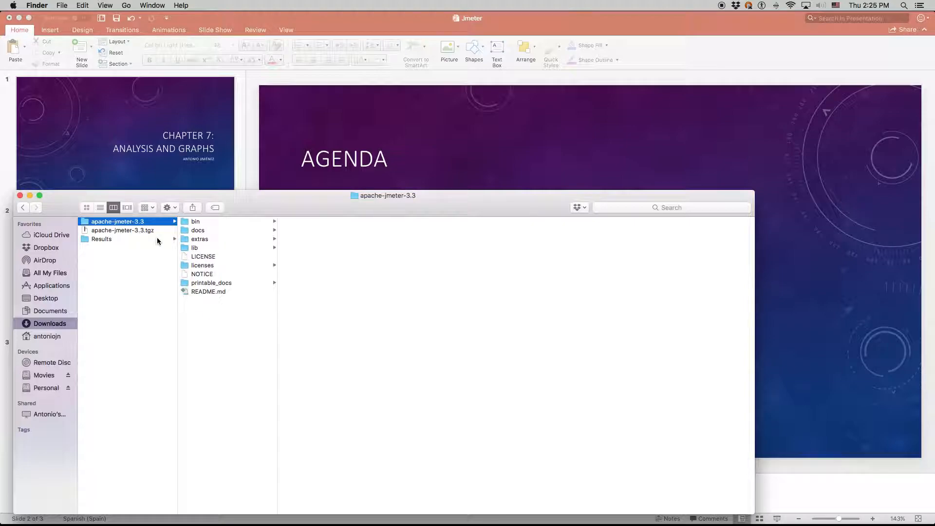
# - Switch to Firefox and download the Plugins Manager JAR file from the jmeter-plugins.org installation section, saving it to disk
pyautogui.moveTo(185, 516)
pyautogui.click(213, 517)
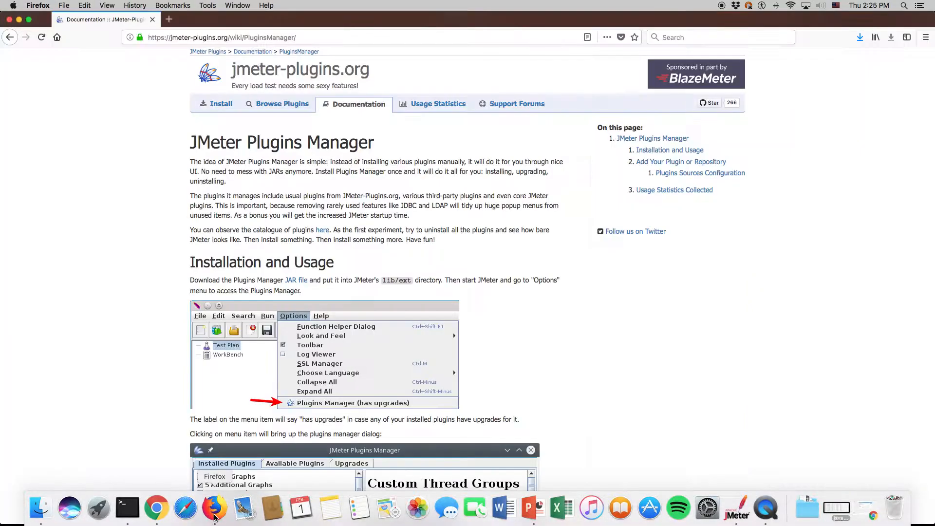
pyautogui.scroll(-1, 306, 254)
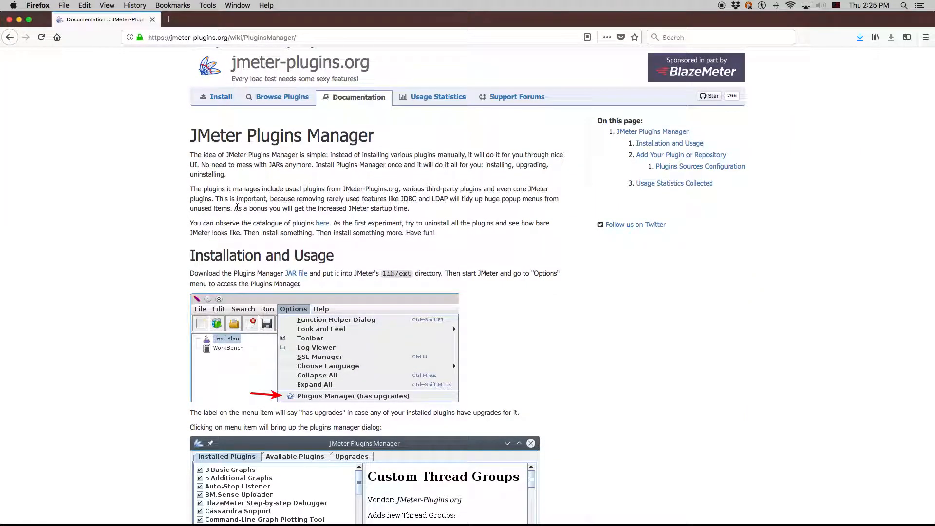
pyautogui.scroll(1, 168, 217)
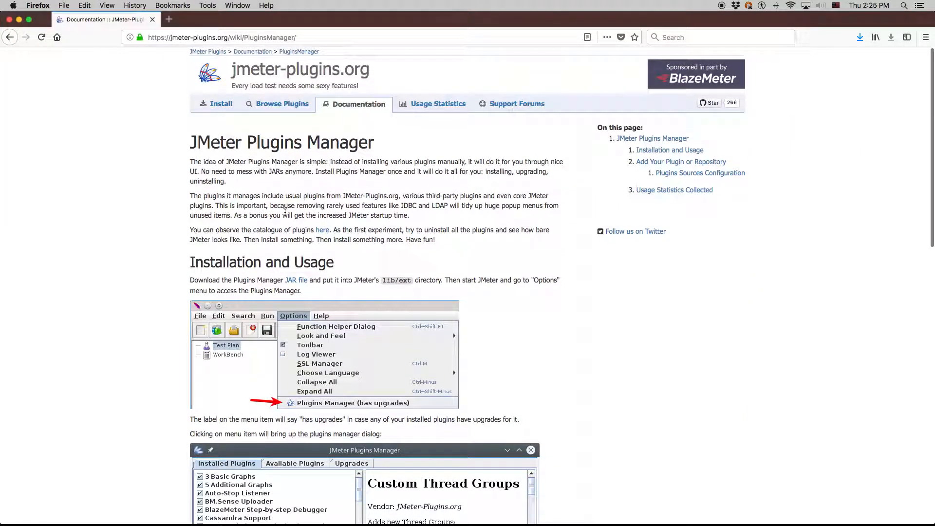
pyautogui.scroll(-1, 341, 227)
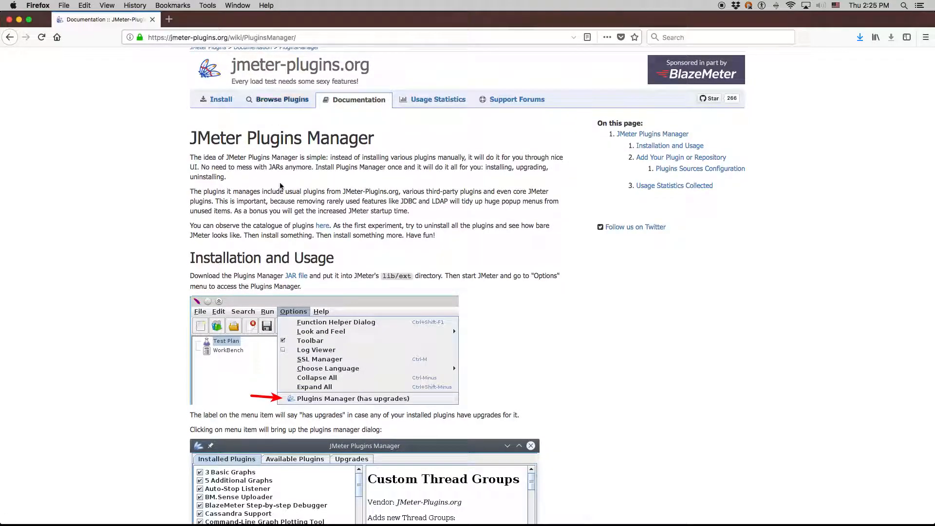
pyautogui.scroll(-1, 291, 199)
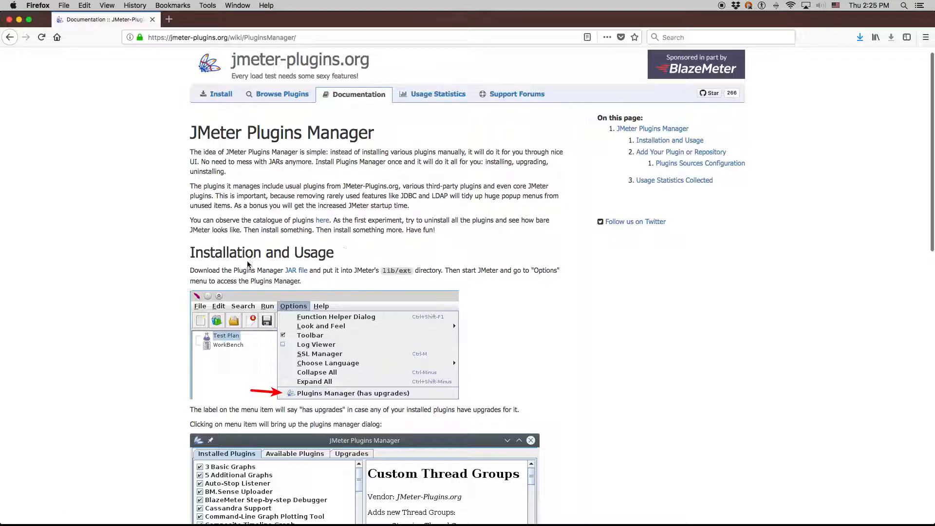
pyautogui.scroll(-10, 273, 265)
pyautogui.scroll(10, 302, 268)
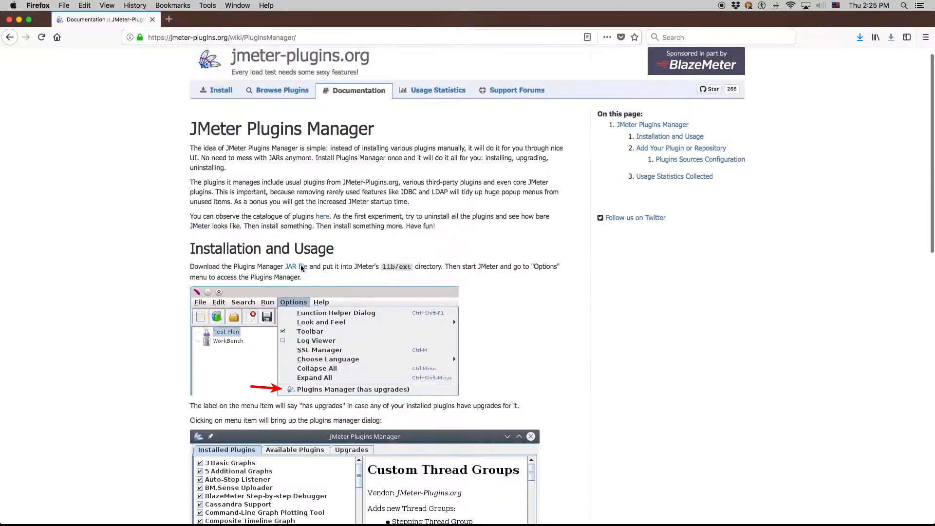
pyautogui.scroll(1, 302, 267)
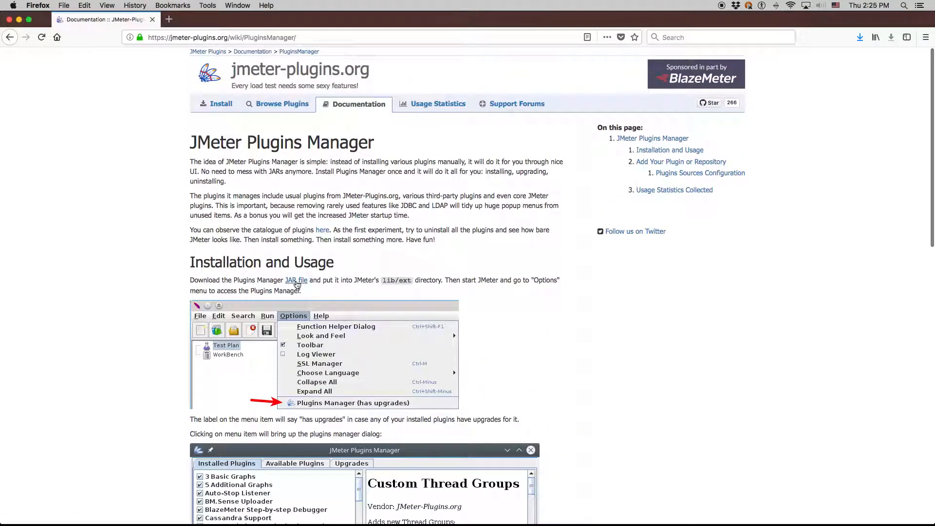
pyautogui.click(298, 285)
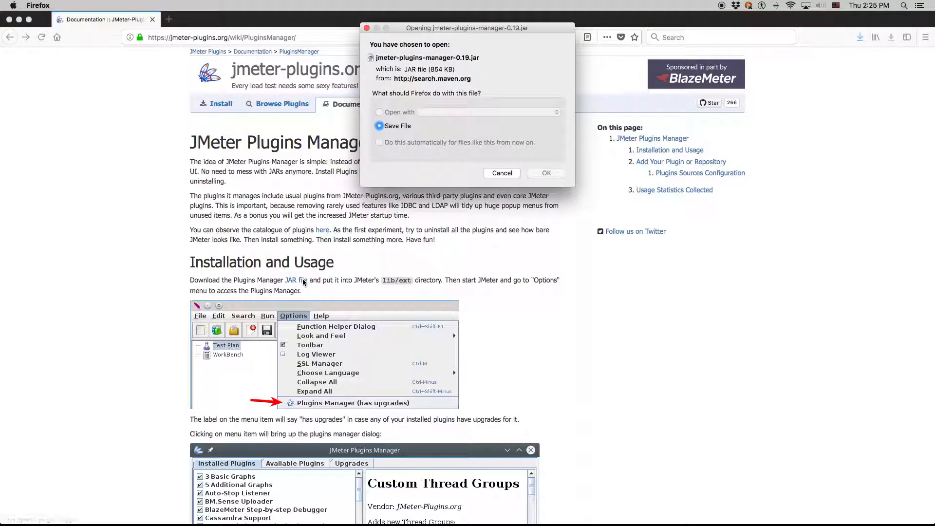
pyautogui.click(546, 173)
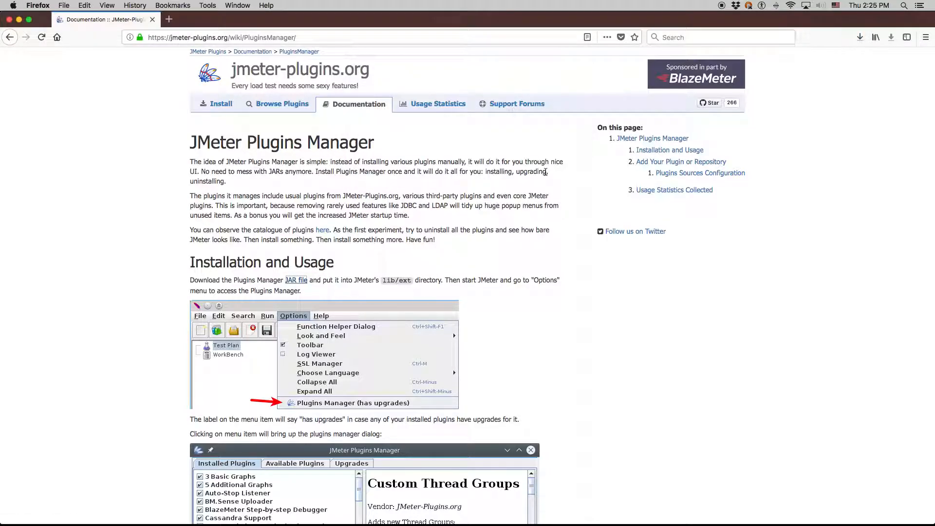
# - In Finder, copy the downloaded jmeter-plugins-manager-0.19.jar into the lib/ext folder of apache-jmeter-3.3
pyautogui.hotkey('ctrl', 'Up')
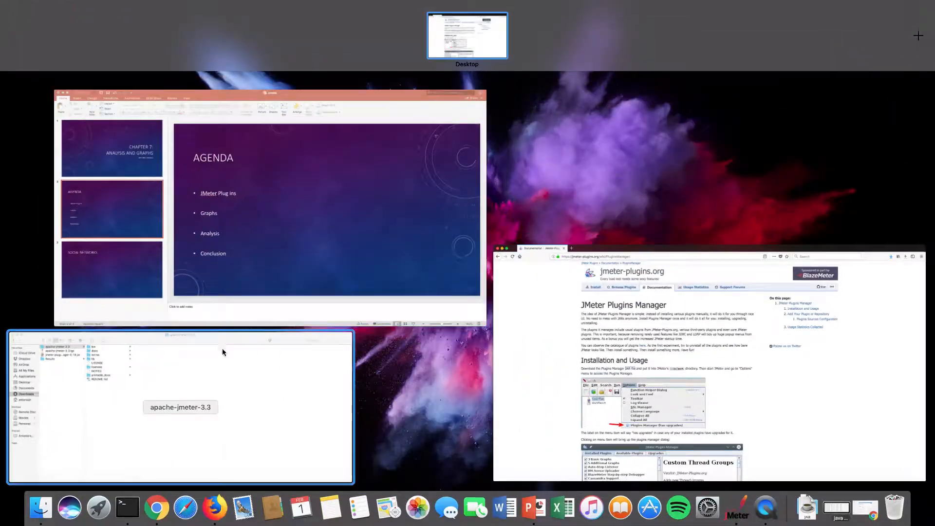
pyautogui.click(176, 396)
pyautogui.click(153, 240)
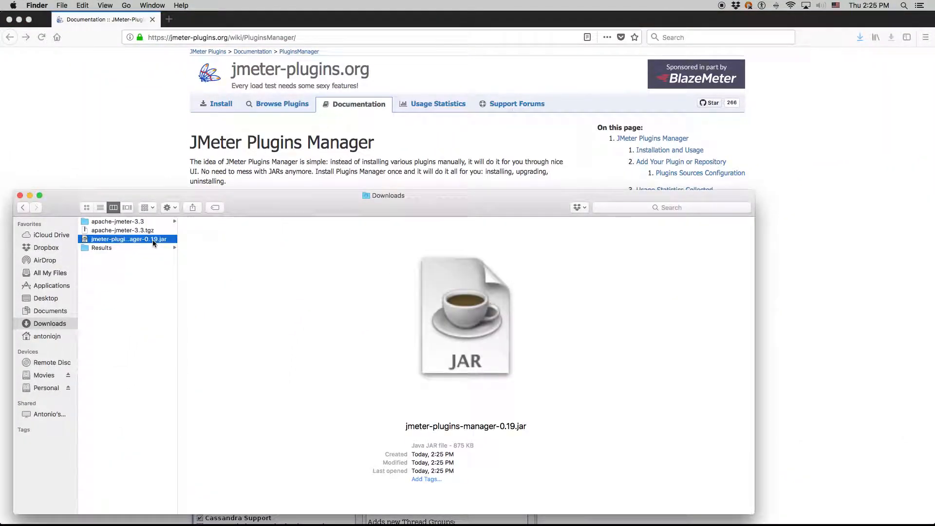
pyautogui.click(154, 223)
pyautogui.click(200, 248)
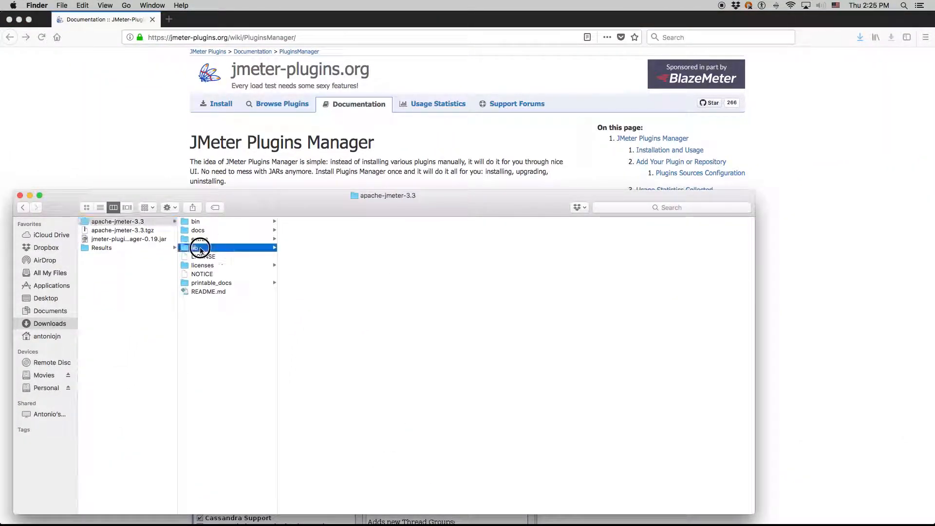
pyautogui.click(312, 380)
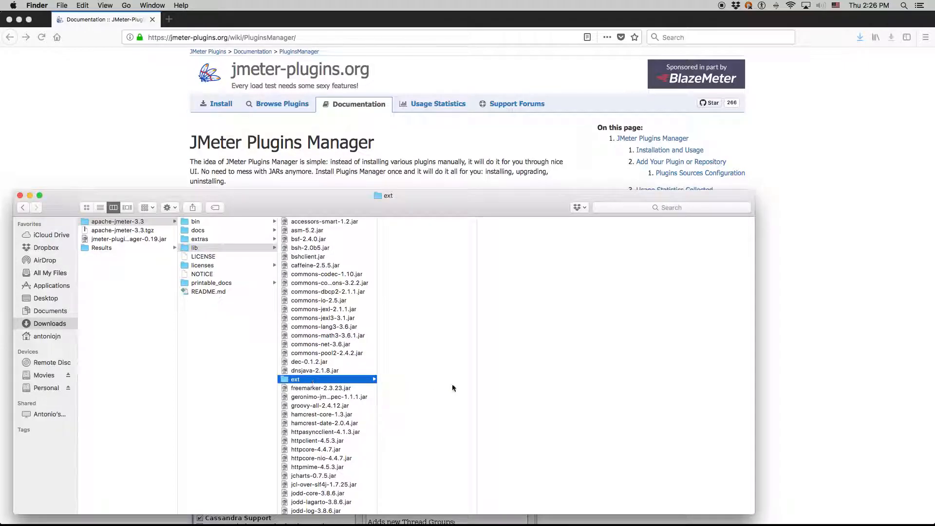
pyautogui.click(448, 422)
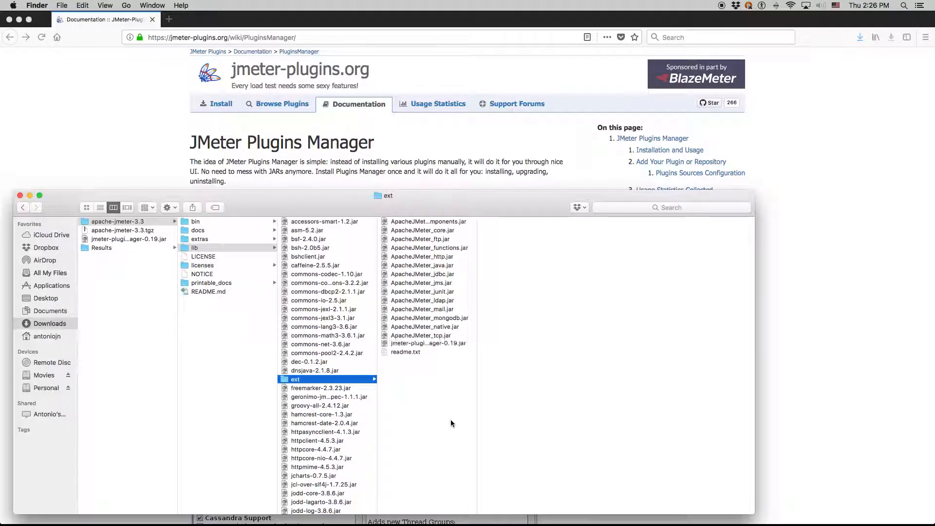
# - Launch JMeter by running jmeter.sh from the bin folder of apache-jmeter-3.3, and open its Plugins Manager
pyautogui.click(210, 224)
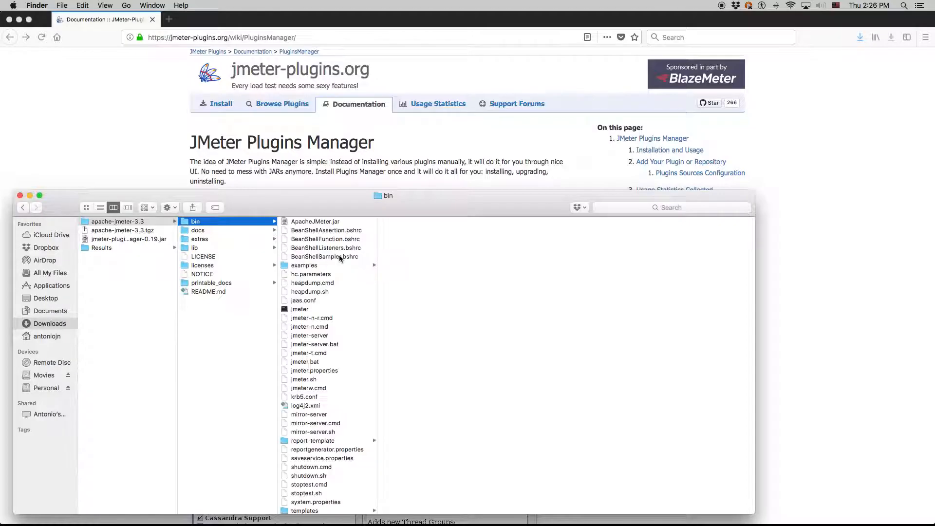
pyautogui.doubleClick(305, 381)
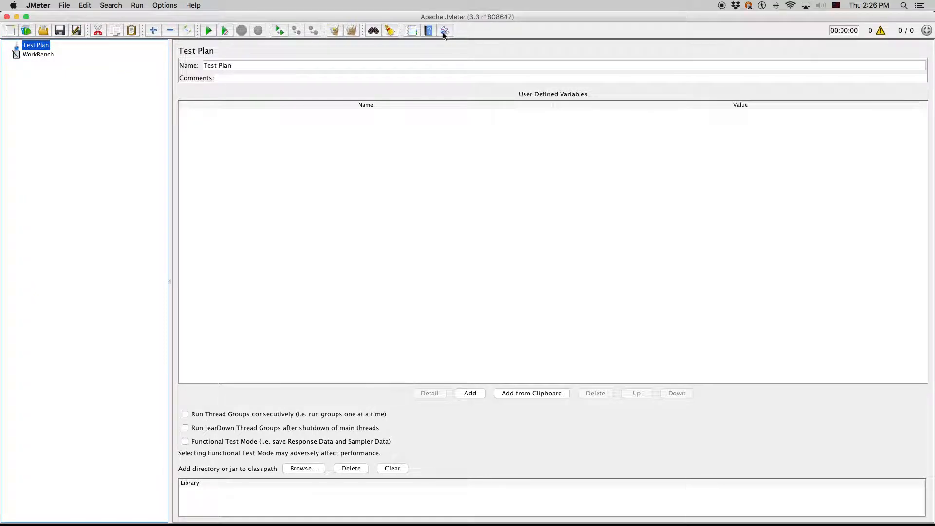
pyautogui.click(446, 31)
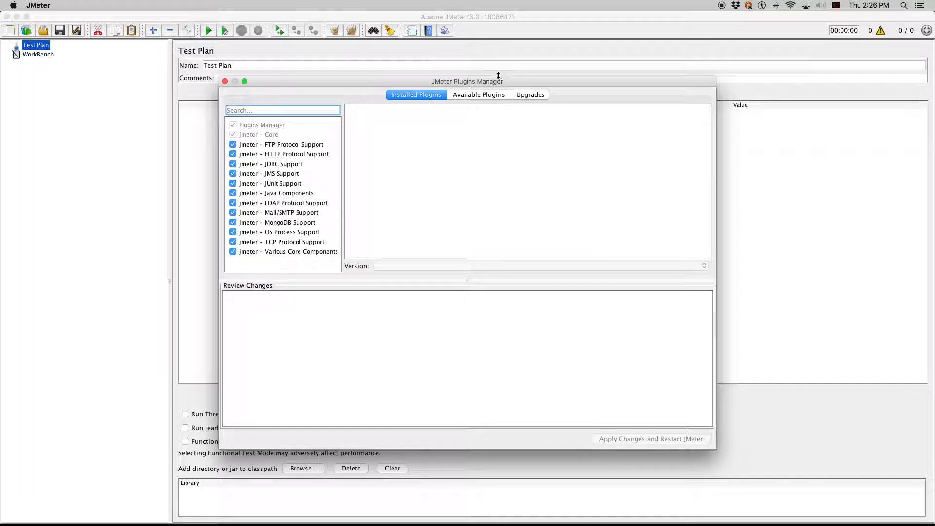
# - Install the available plugins 3 Basic Graphs, 5 Additional Graphs and Composite Timeline Graph, applying the changes with a JMeter restart
pyautogui.click(476, 95)
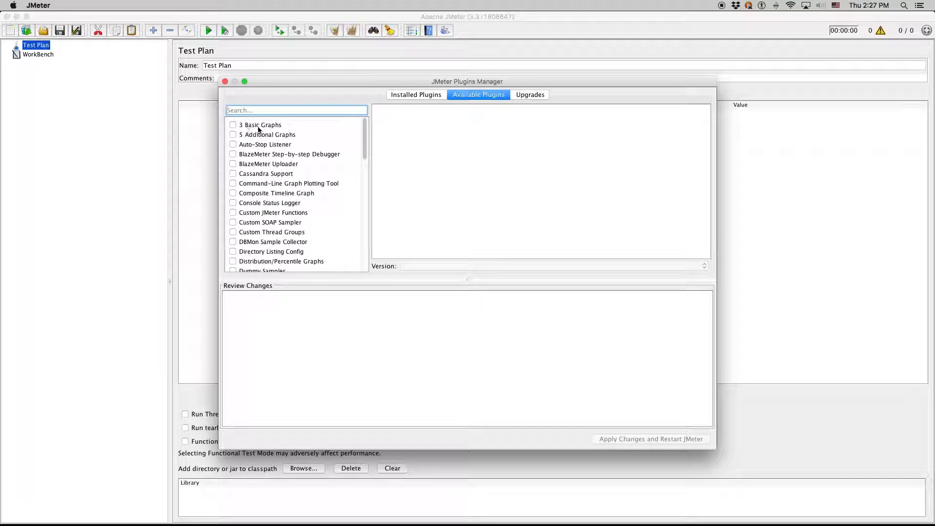
pyautogui.click(239, 129)
pyautogui.click(233, 126)
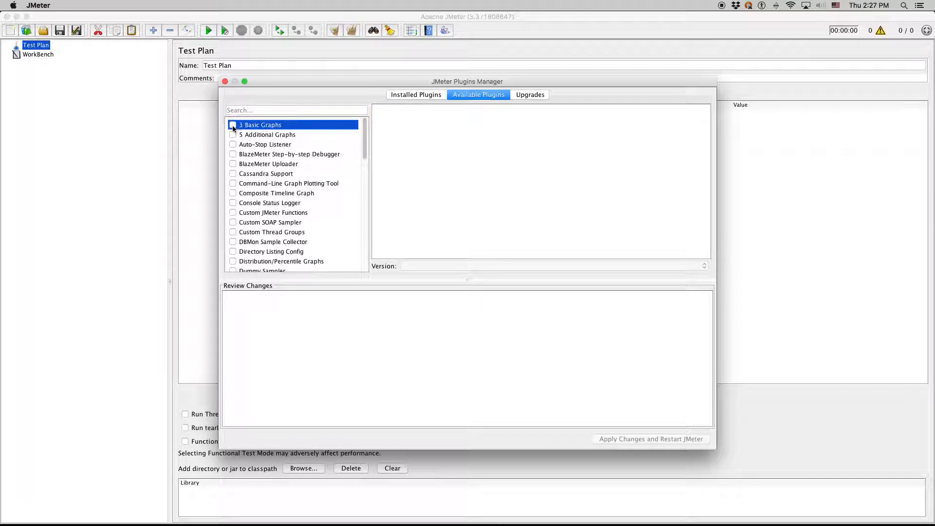
pyautogui.click(251, 137)
pyautogui.click(233, 135)
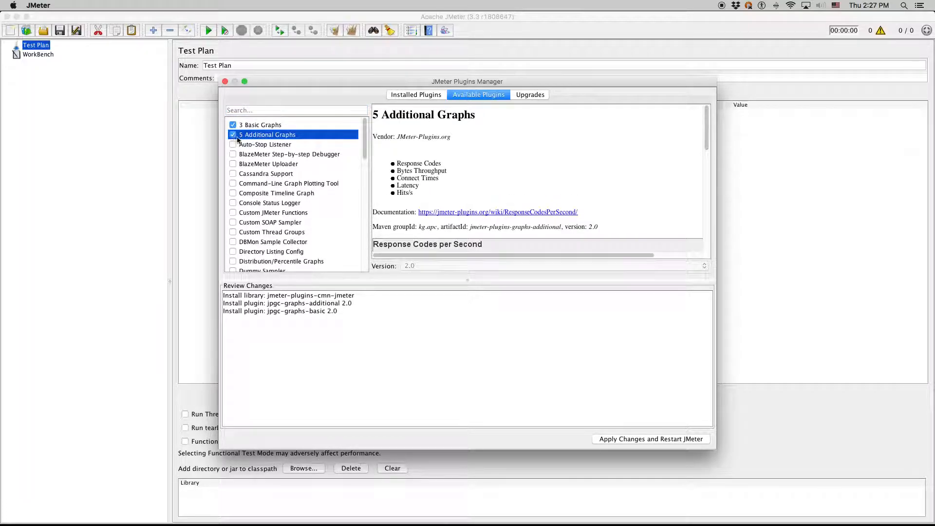
pyautogui.click(293, 195)
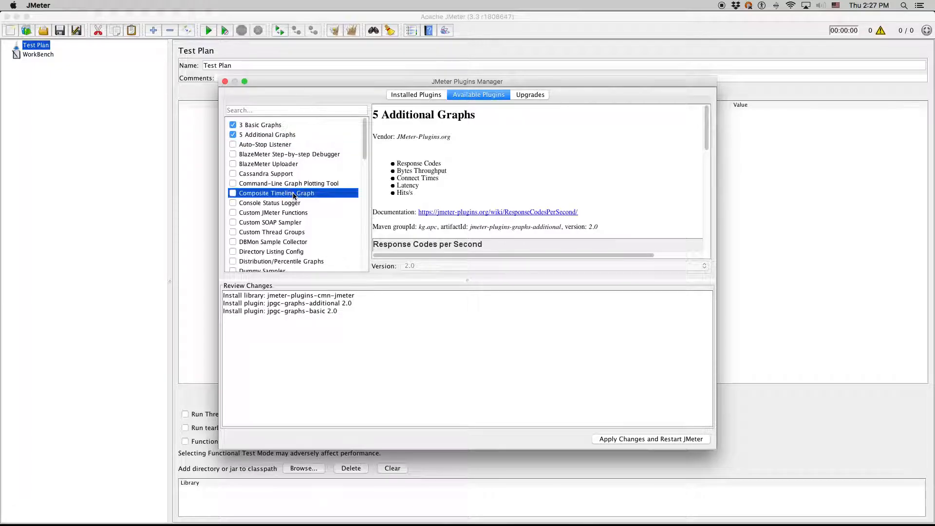
pyautogui.click(233, 194)
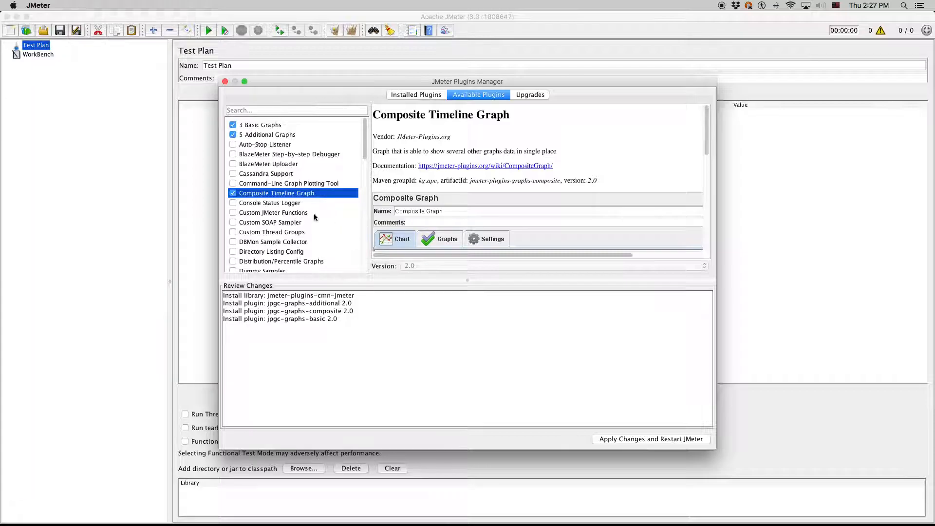
pyautogui.click(654, 440)
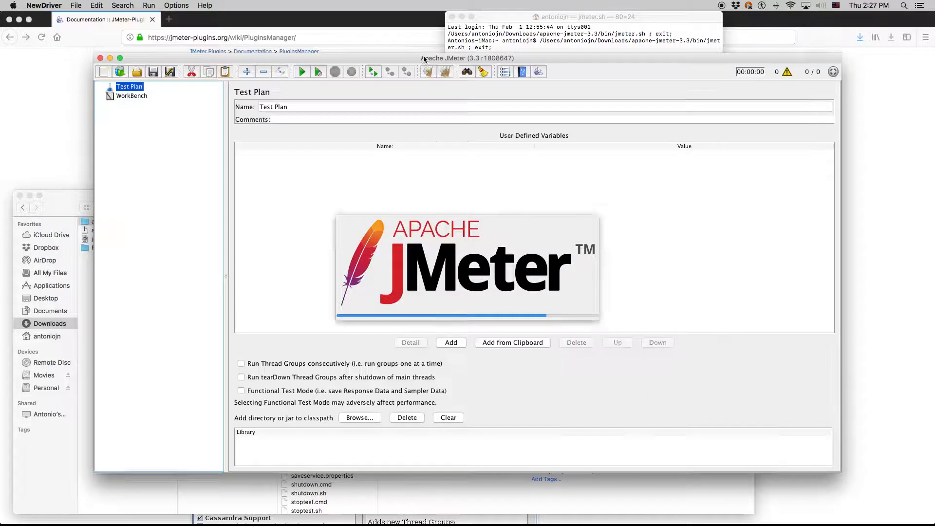
# - Maximize the restarted JMeter window and add the jp@gc Active Threads Over Time and Bytes Throughput Over Time listeners to the Test Plan
pyautogui.doubleClick(417, 57)
pyautogui.rightClick(36, 45)
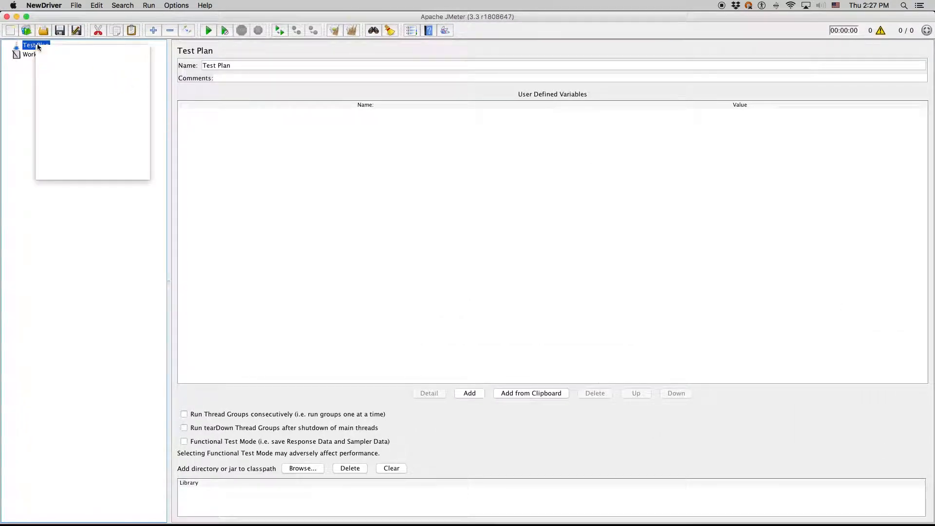
pyautogui.moveTo(77, 53)
pyautogui.moveTo(185, 117)
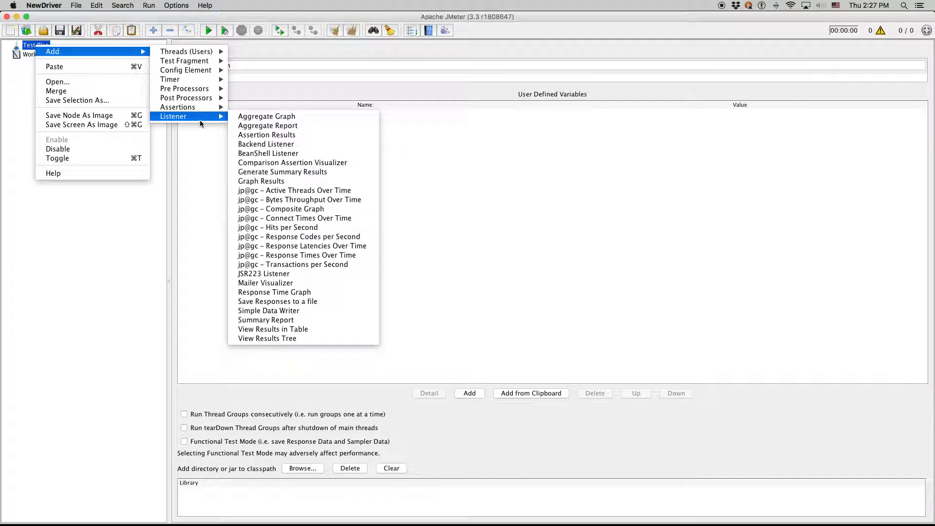
pyautogui.click(332, 194)
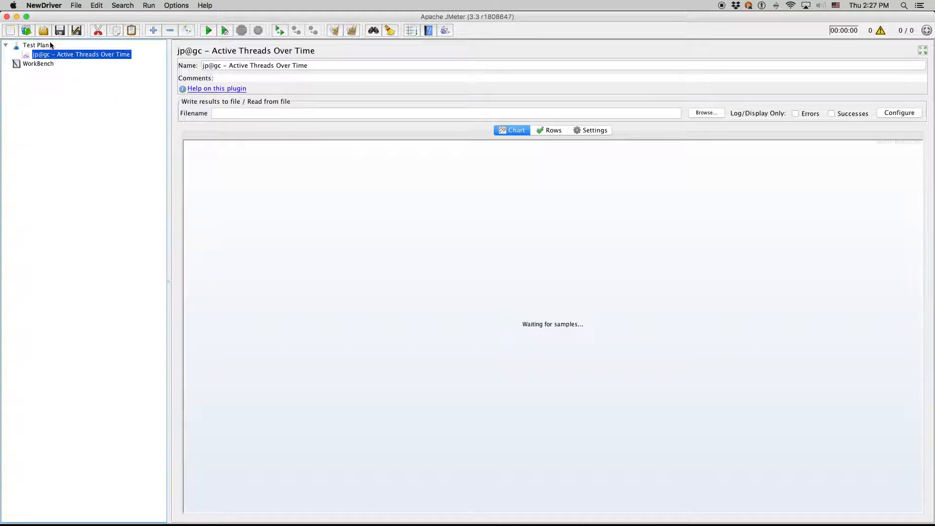
pyautogui.rightClick(35, 45)
pyautogui.moveTo(183, 117)
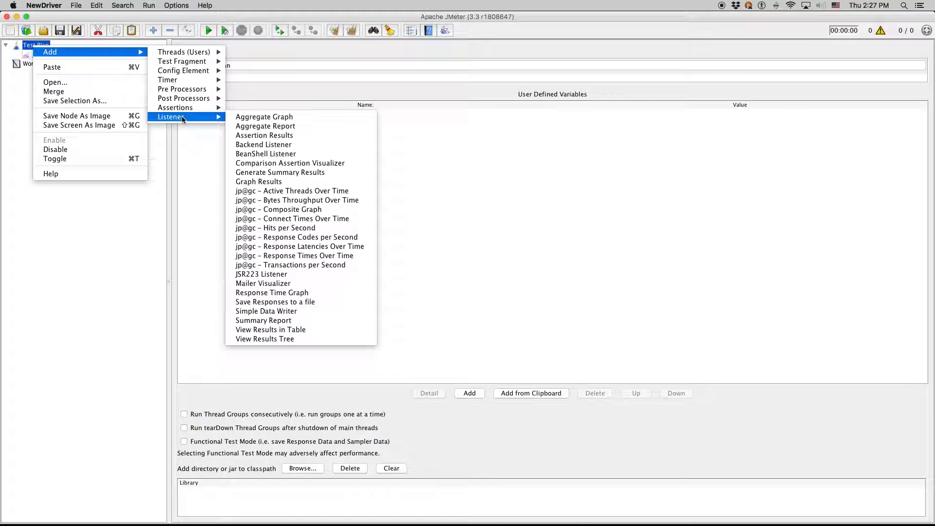
pyautogui.click(312, 200)
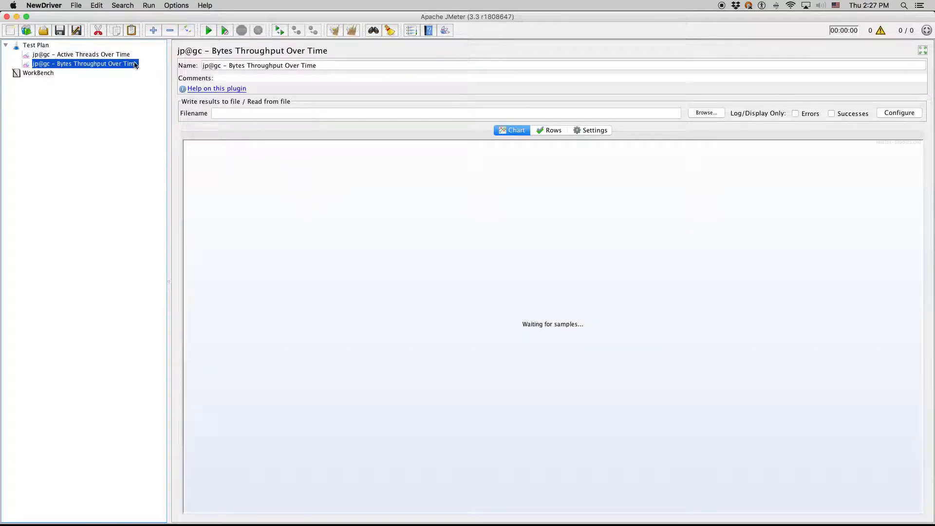
# - Add the jp@gc Hits per Second and jp@gc Response Codes per Second listeners to the Test Plan
pyautogui.rightClick(46, 45)
pyautogui.moveTo(74, 54)
pyautogui.moveTo(202, 118)
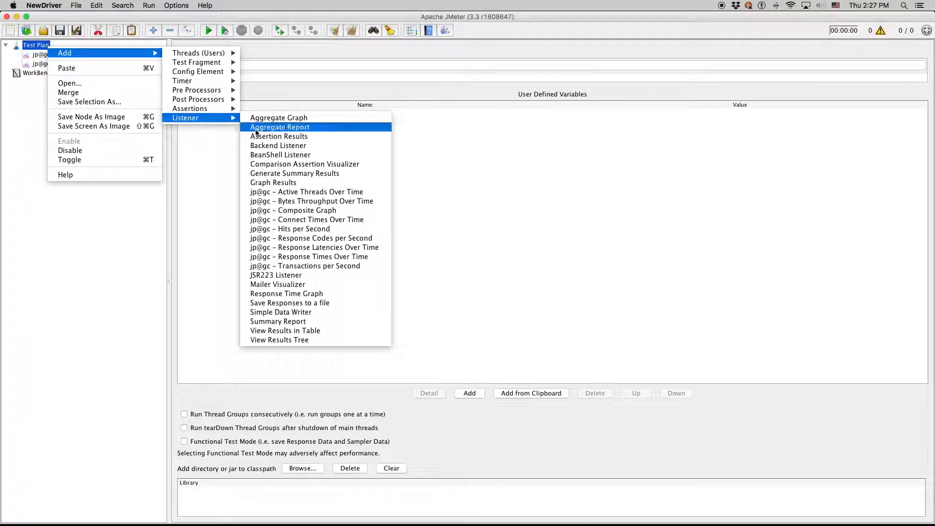
pyautogui.click(339, 230)
pyautogui.rightClick(32, 46)
pyautogui.moveTo(116, 54)
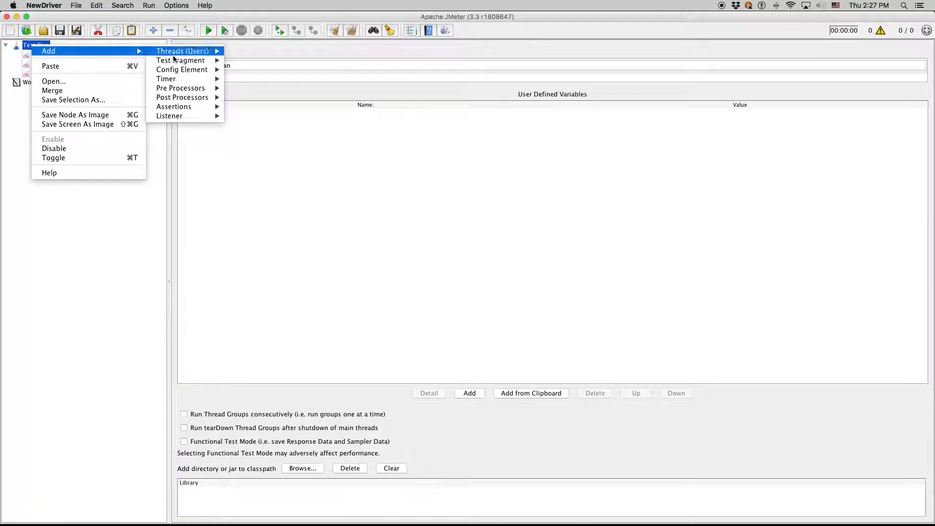
pyautogui.moveTo(209, 118)
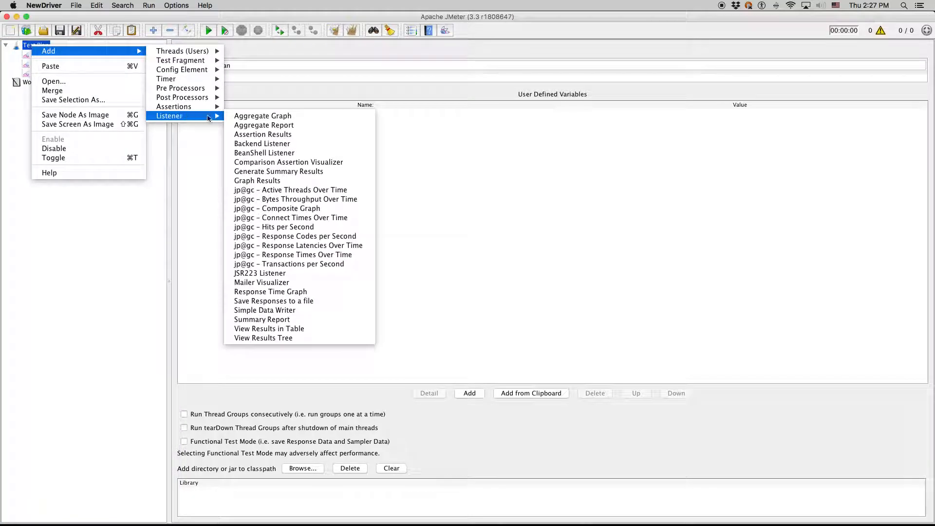
pyautogui.click(335, 236)
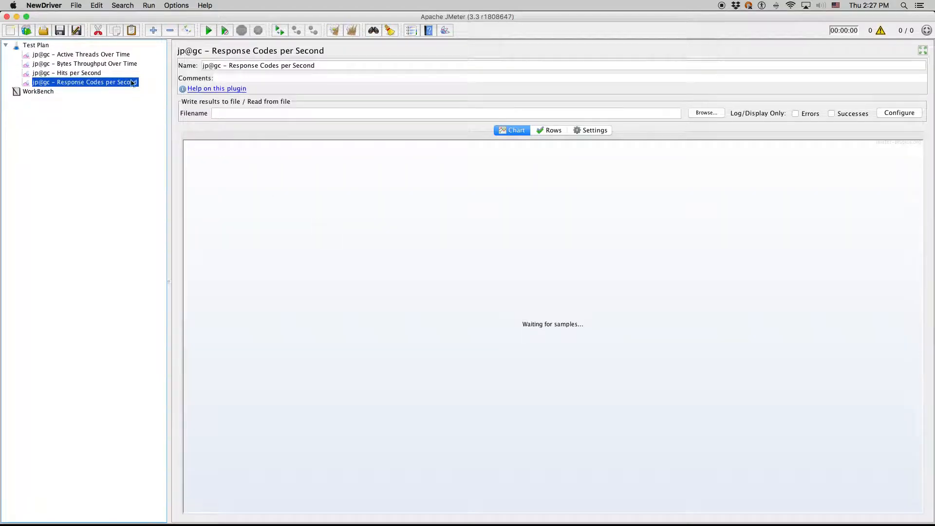
# - Add the jp@gc Response Times Over Time and jp@gc Transactions per Second listeners to the Test Plan
pyautogui.rightClick(34, 48)
pyautogui.moveTo(73, 54)
pyautogui.moveTo(186, 119)
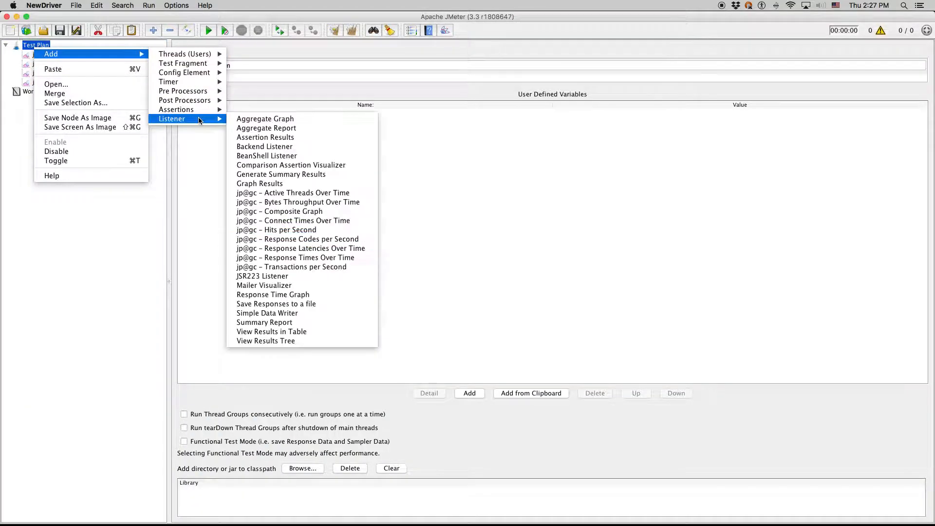
pyautogui.click(330, 258)
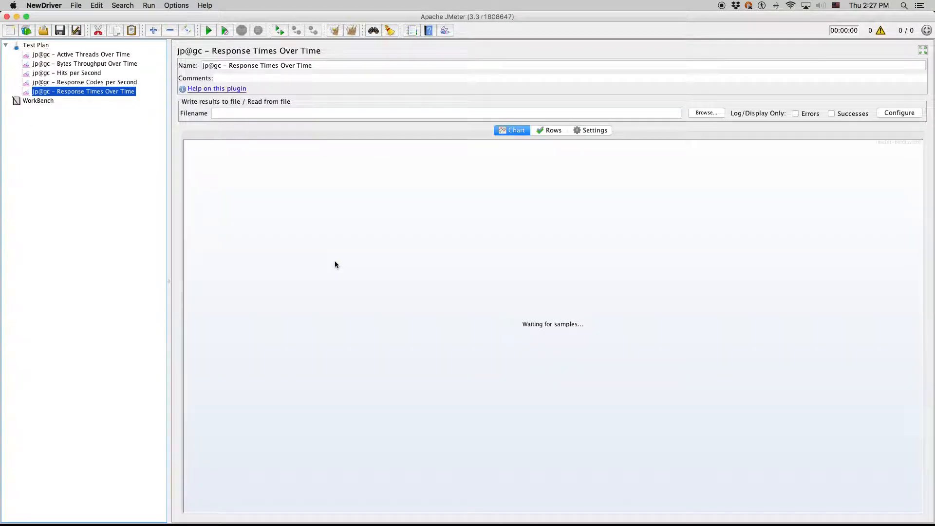
pyautogui.rightClick(38, 46)
pyautogui.moveTo(109, 52)
pyautogui.moveTo(205, 116)
pyautogui.click(304, 264)
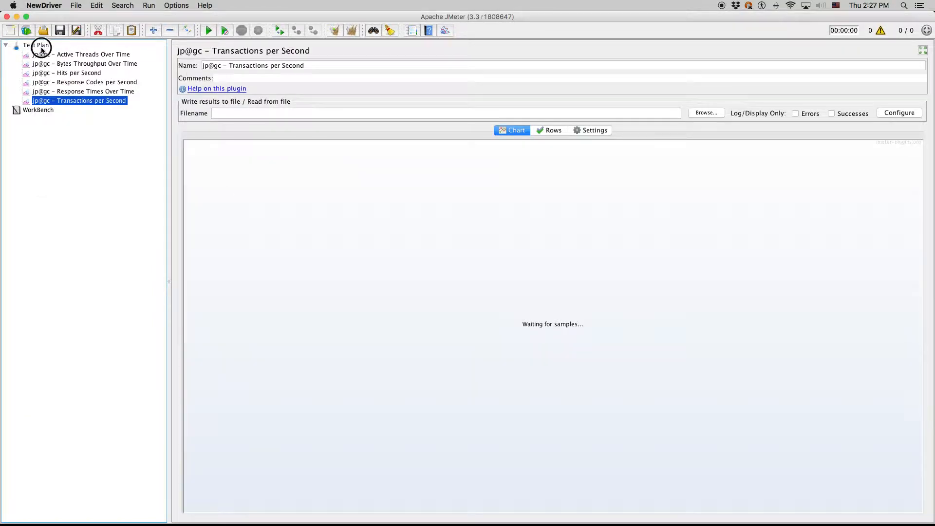
# - Add a Summary Report listener to the Test Plan and paste two more copies of it there
pyautogui.rightClick(36, 45)
pyautogui.moveTo(73, 54)
pyautogui.moveTo(208, 119)
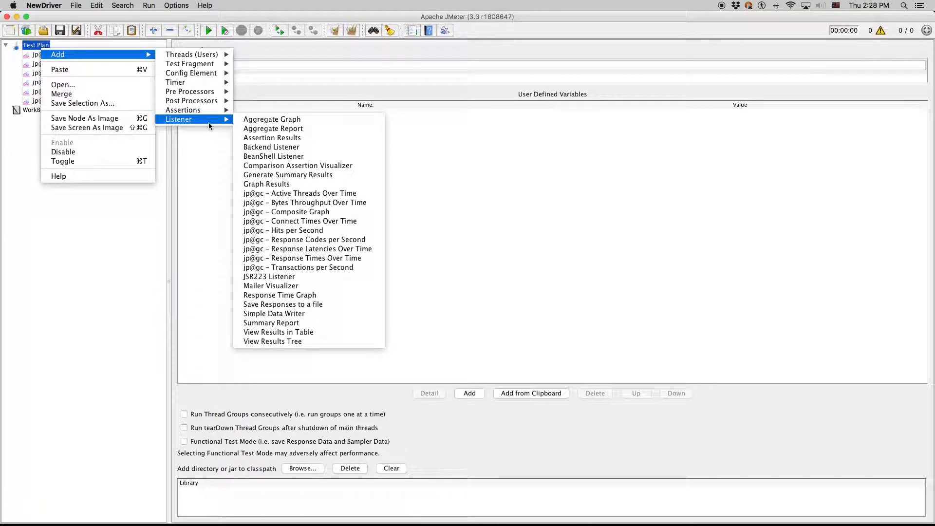
pyautogui.click(315, 317)
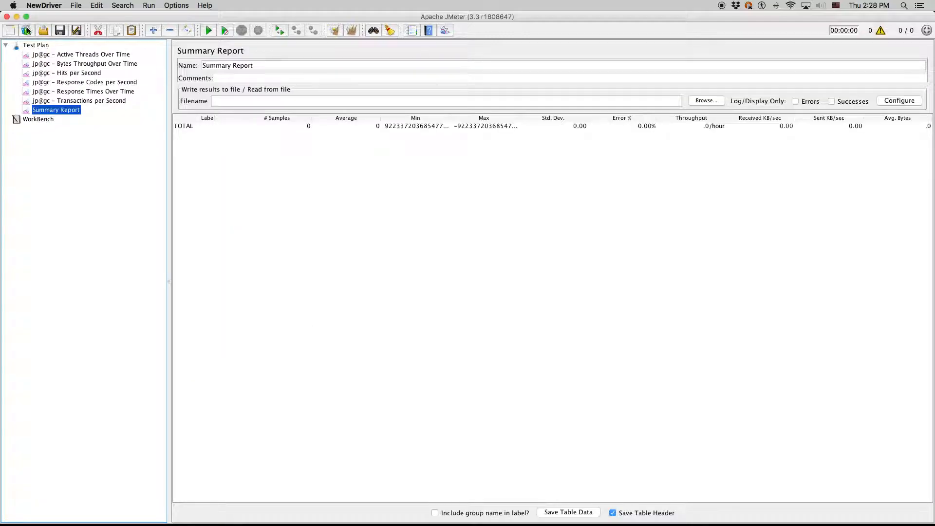
pyautogui.click(34, 45)
pyautogui.press('super+v')
pyautogui.press('super+v')
# - Rename the middle Summary Report to "------------ 10 Vusers ---------------" and move it above all listeners in the Test Plan
pyautogui.click(78, 120)
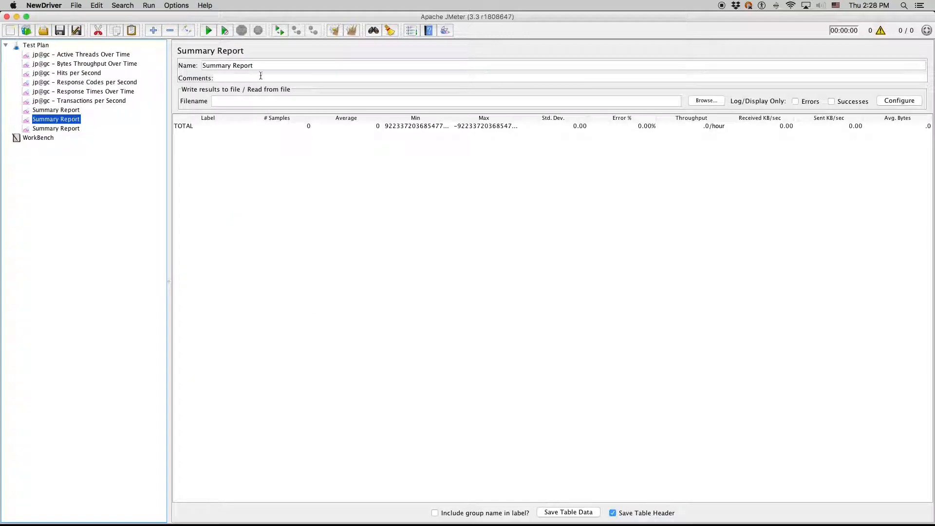
pyautogui.moveTo(278, 67); pyautogui.dragTo(142, 57)
pyautogui.write('-')
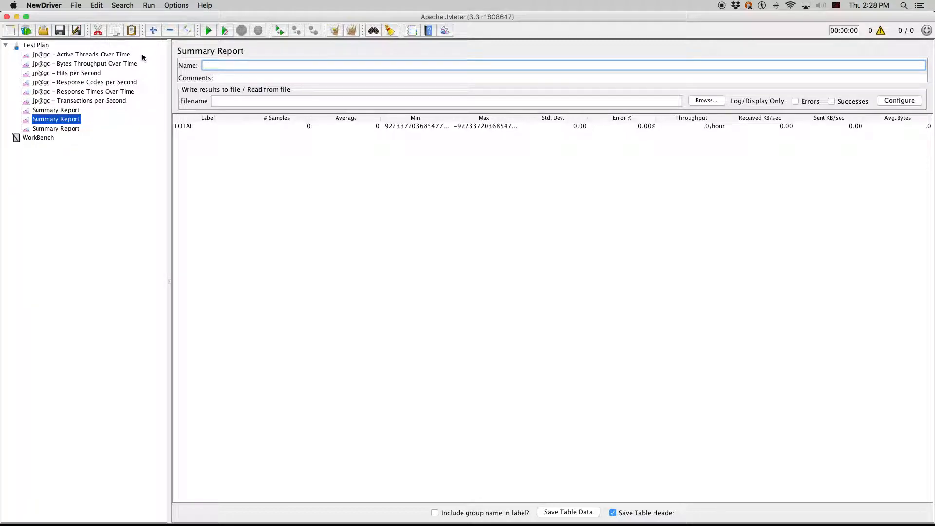
pyautogui.write('----------- 10 Vus')
pyautogui.press('BackSpace')
pyautogui.click(67, 111)
pyautogui.moveTo(88, 119); pyautogui.dragTo(101, 52)
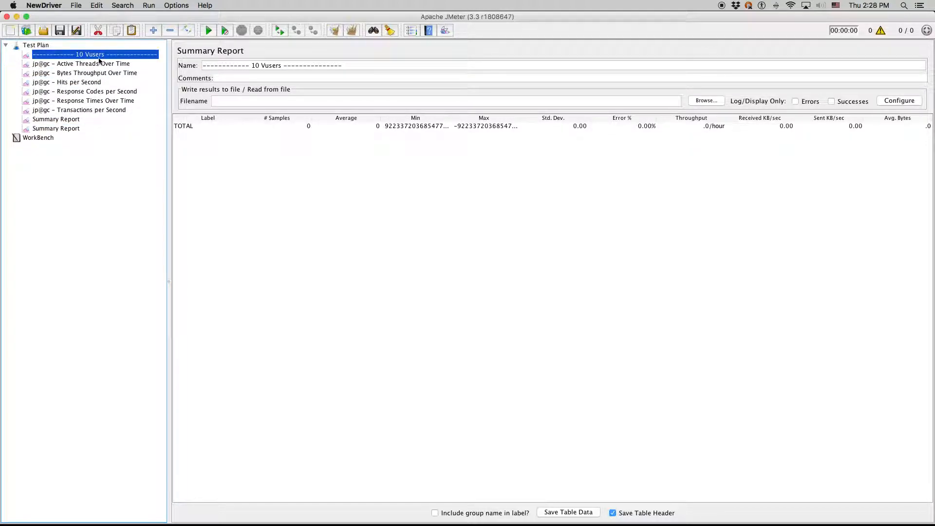
# - Rename the last Summary Report to "------------ 100 Vusers ---------------", reusing the 10 Vusers separator's name
pyautogui.click(66, 119)
pyautogui.click(101, 56)
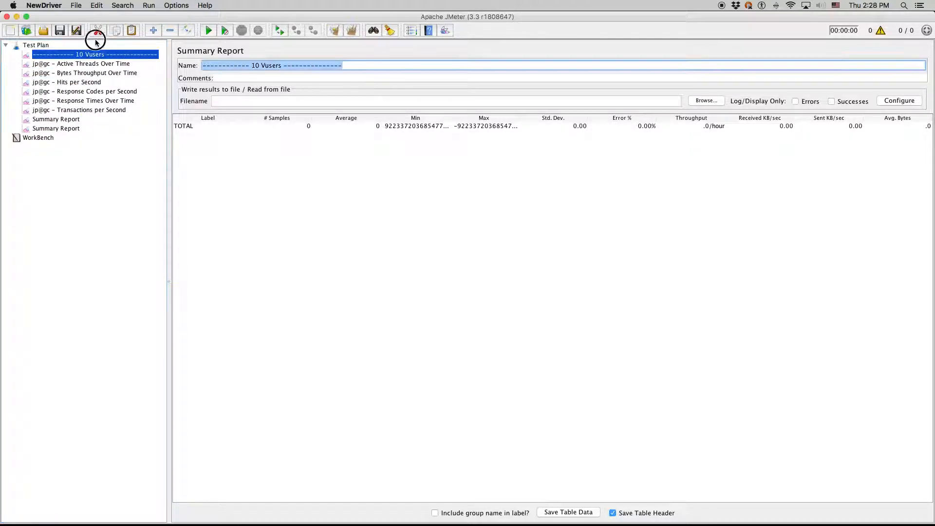
pyautogui.click(69, 128)
pyautogui.write('------------ 10 Vusers ---------------')
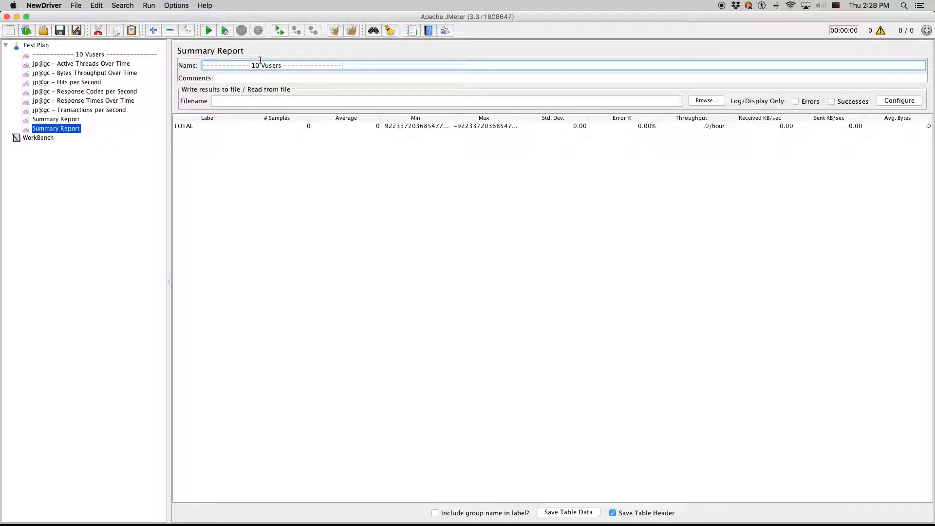
pyautogui.write('0')
pyautogui.click(78, 110)
pyautogui.click(74, 128)
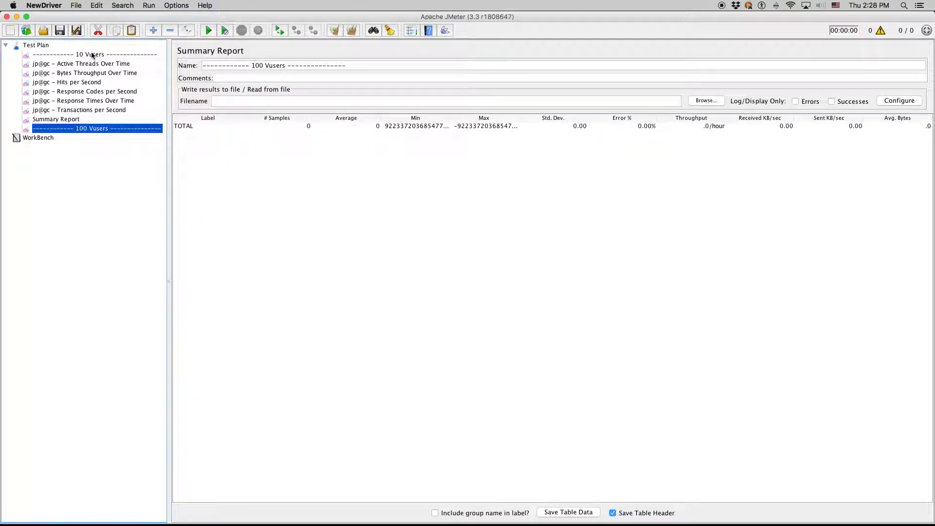
# - Copy the listeners from Active Threads Over Time through the 100 Vusers separator and paste them three times into the Test Plan
pyautogui.keyDown('shift'); pyautogui.click(88, 64); pyautogui.keyUp('shift')
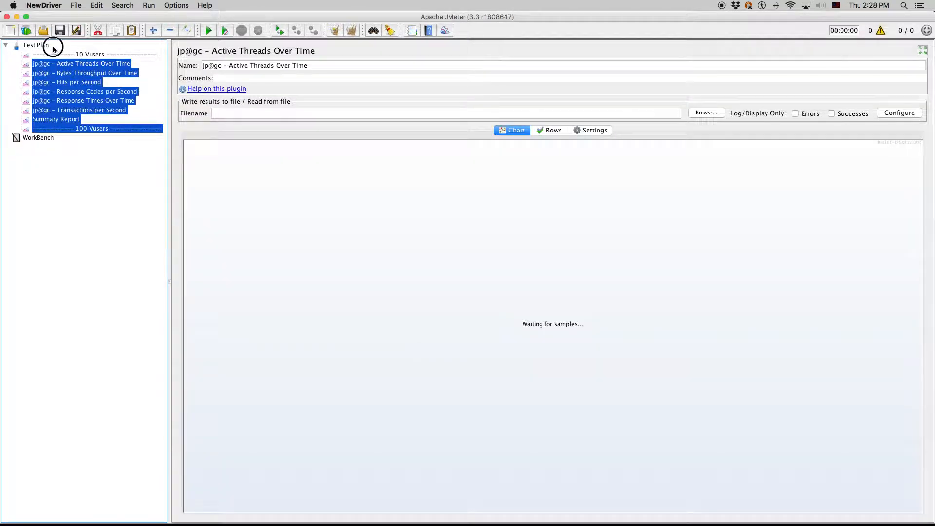
pyautogui.click(36, 45)
pyautogui.press('super+v')
pyautogui.press('super+v')
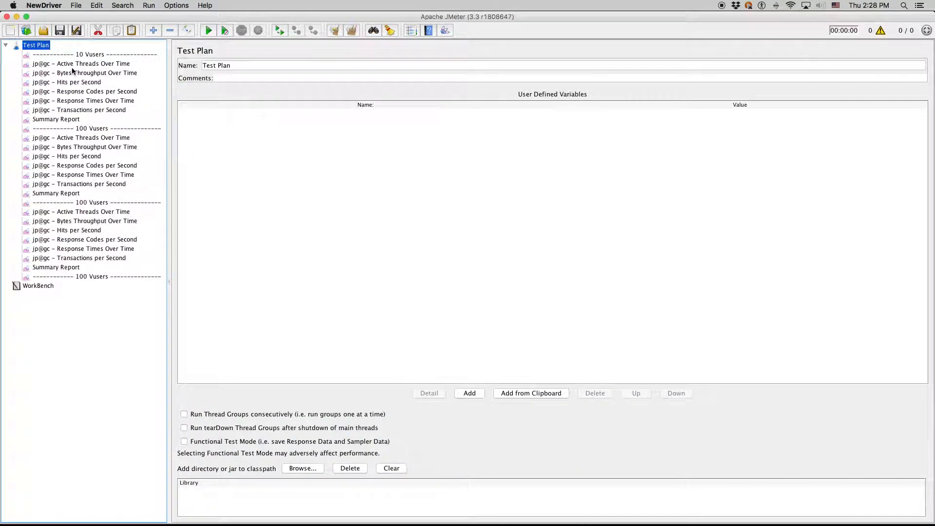
pyautogui.press('super+v')
# - Rename the second 100 Vusers separator to 200 Vusers and the third to 500 Vusers, keeping the dashes
pyautogui.click(86, 202)
pyautogui.click(312, 70)
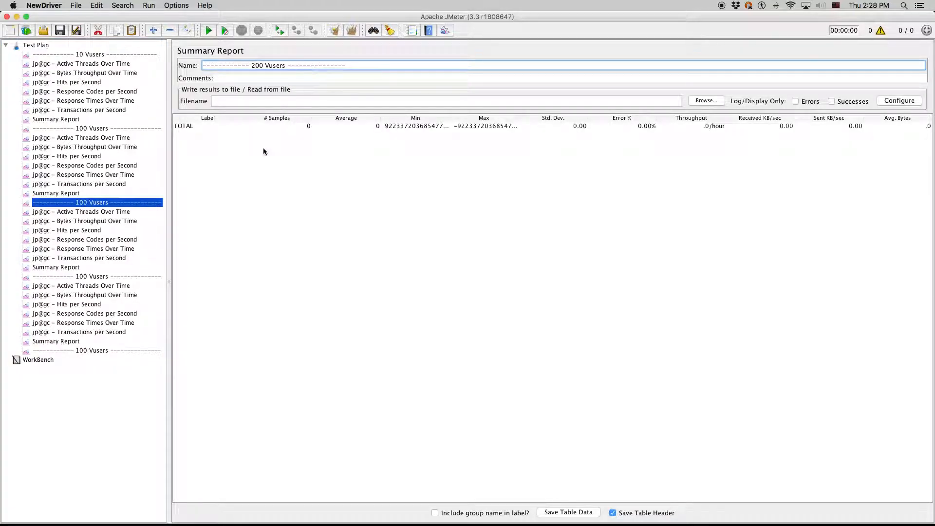
pyautogui.click(112, 276)
pyautogui.doubleClick(256, 66)
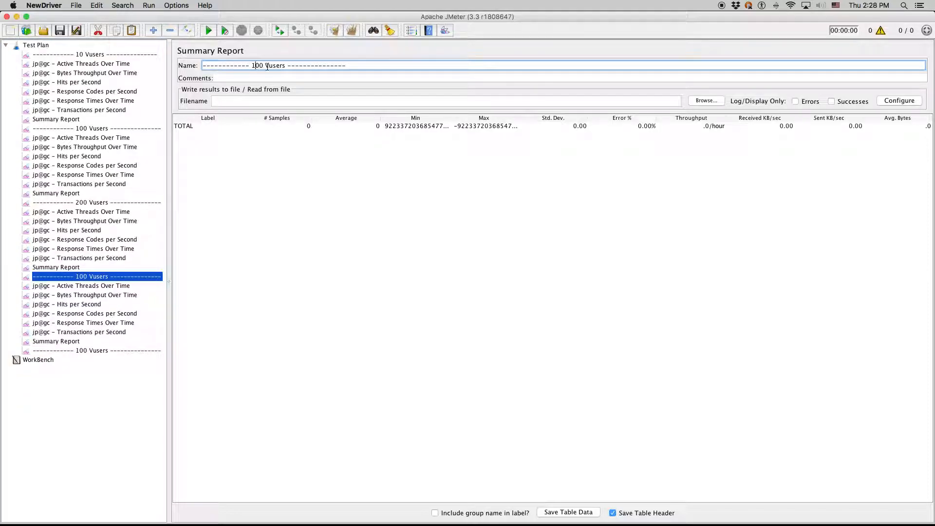
pyautogui.write('500')
# - Remove the "100 Vusers" text from the last separator's name, leaving only a dashed line
pyautogui.click(104, 350)
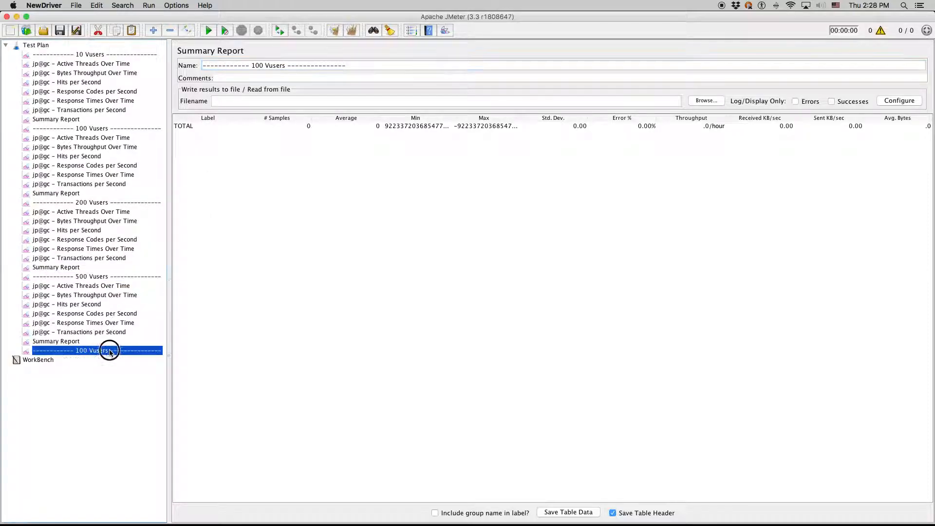
pyautogui.moveTo(290, 67); pyautogui.dragTo(252, 64)
pyautogui.press('BackSpace')
pyautogui.press('BackSpace')
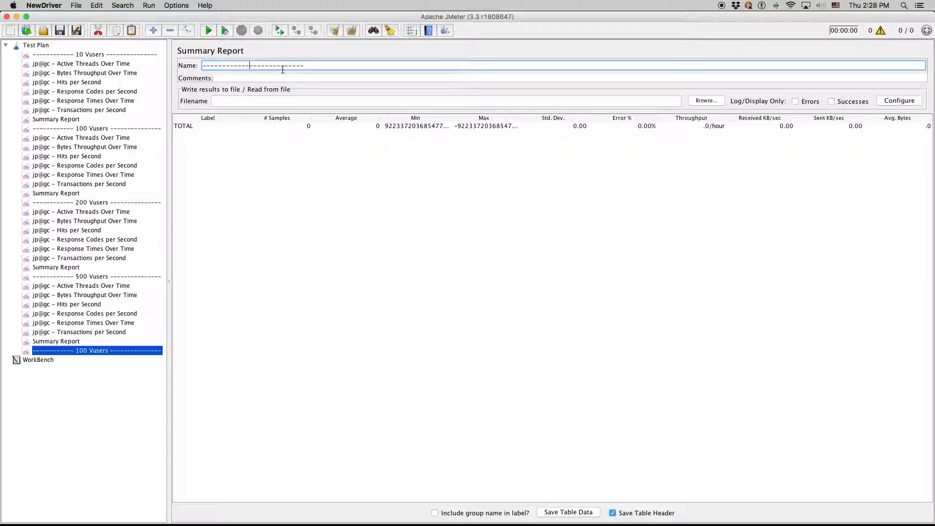
# - Add a jp@gc Composite Graph listener to the end of the Test Plan
pyautogui.rightClick(47, 46)
pyautogui.moveTo(98, 52)
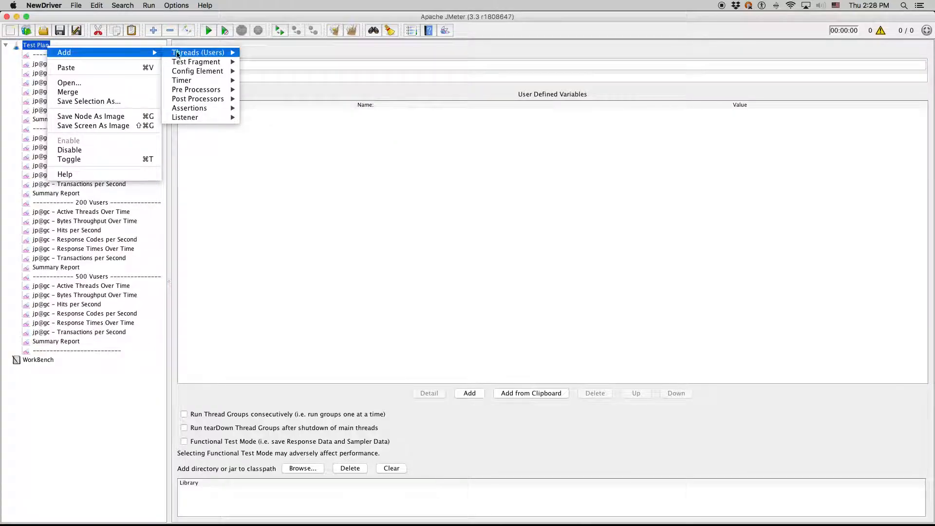
pyautogui.moveTo(202, 118)
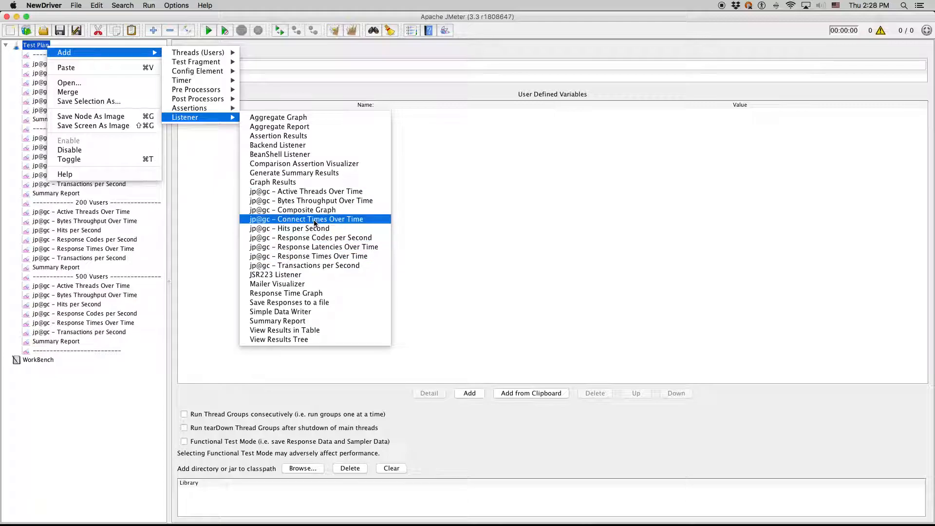
pyautogui.click(326, 210)
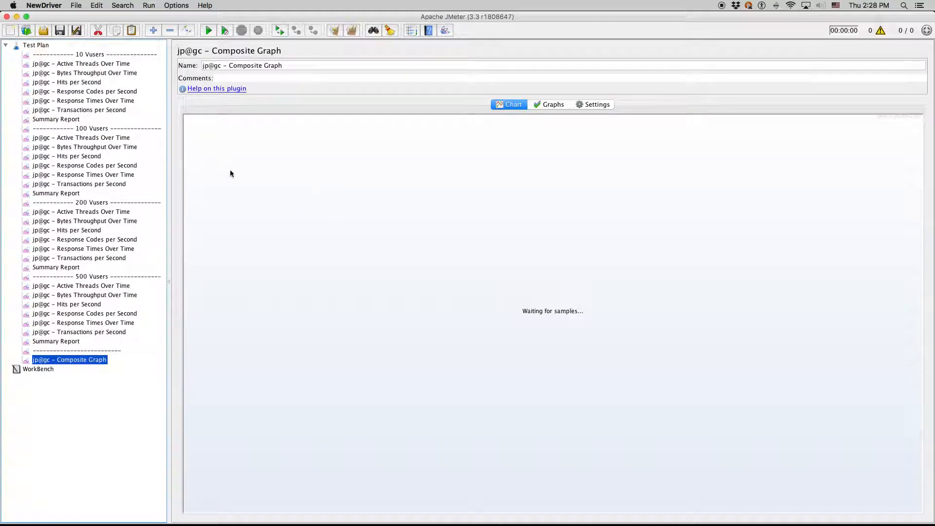
# - Copy "10 Vusers" from the first separator's name and append "- 10 Vusers" to that group's Active Threads Over Time listener name
pyautogui.click(110, 64)
pyautogui.click(110, 54)
pyautogui.moveTo(252, 66); pyautogui.dragTo(282, 66)
pyautogui.press('super+c')
pyautogui.click(115, 65)
pyautogui.click(335, 65)
pyautogui.write('– Active Threads Over Time –')
pyautogui.press('super+v')
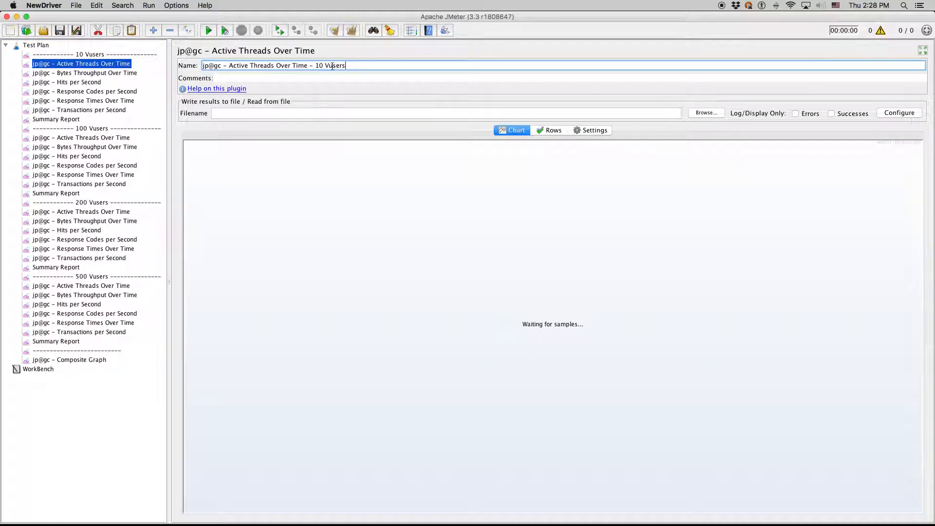
# - Append "- 10 Vusers" to the names of the 10 Vusers group's Bytes Throughput Over Time and Hits per Second listeners
pyautogui.click(80, 82)
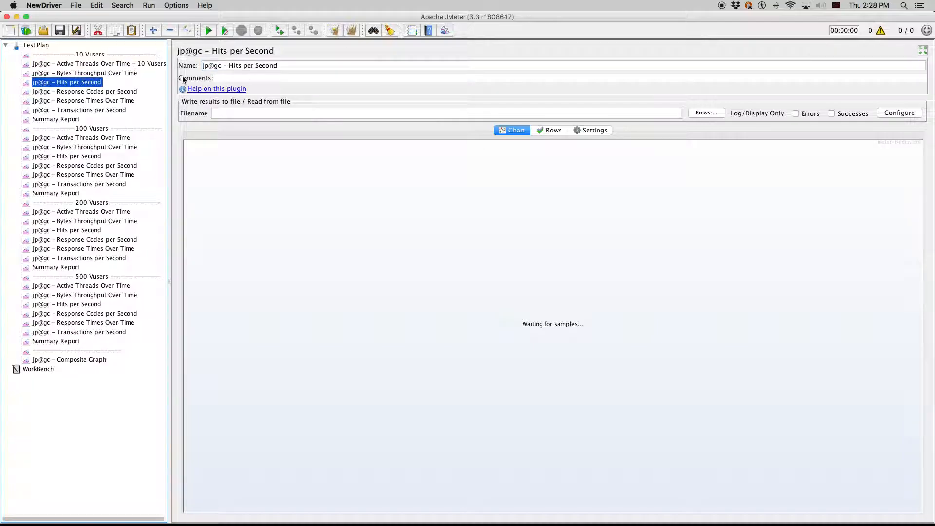
pyautogui.click(117, 73)
pyautogui.click(320, 65)
pyautogui.write('–')
pyautogui.press('super+v')
pyautogui.click(80, 82)
pyautogui.click(315, 65)
pyautogui.write('–')
pyautogui.press('super+v')
# - Append "- 10 Vusers" to the names of the 10 Vusers group's Response Codes per Second and Response Times Over Time listeners
pyautogui.click(86, 91)
pyautogui.click(321, 65)
pyautogui.write('–')
pyautogui.press('super+v')
pyautogui.click(131, 101)
pyautogui.click(326, 65)
pyautogui.write('–')
pyautogui.press('super+v')
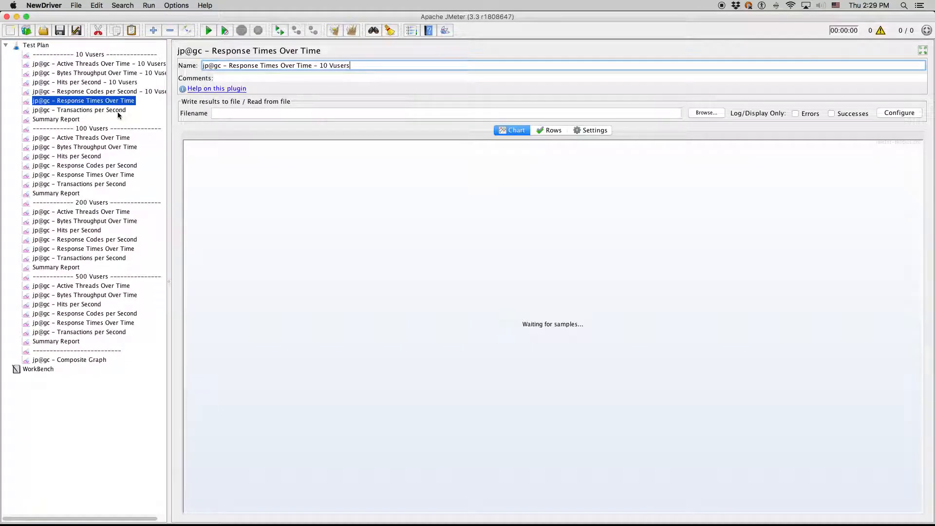
# - Append "- 10 Vusers" to the names of the 10 Vusers group's Transactions per Second and Summary Report listeners
pyautogui.click(119, 110)
pyautogui.click(324, 66)
pyautogui.write('–')
pyautogui.press('super+v')
pyautogui.click(56, 120)
pyautogui.click(308, 66)
pyautogui.write('–')
pyautogui.press('super+v')
# - Append "- 100 Vusers" to the 100 Vusers group's Active Threads Over Time listener name and copy that suffix
pyautogui.click(135, 139)
pyautogui.click(327, 65)
pyautogui.write('–')
pyautogui.press('super+v')
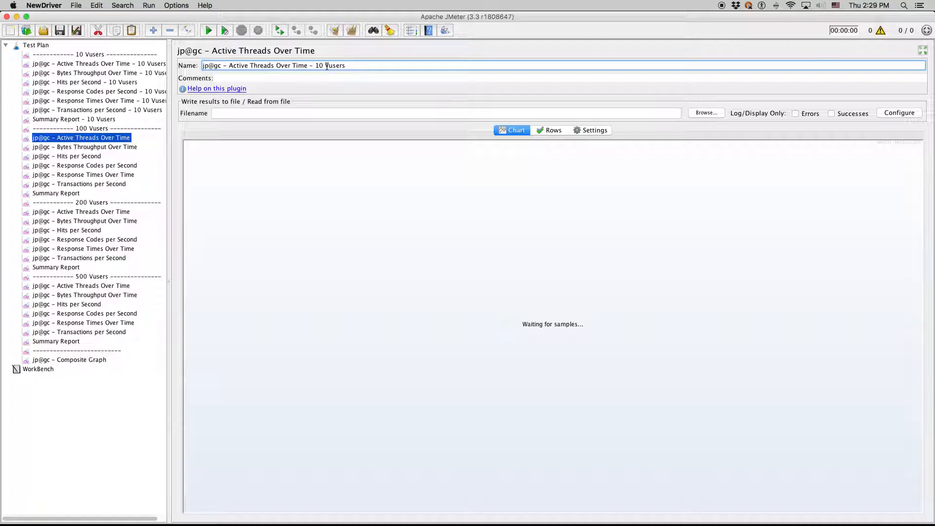
pyautogui.write('0')
pyautogui.moveTo(312, 65); pyautogui.dragTo(417, 69)
pyautogui.press('super+c')
# - Append "- 100 Vusers" to the 100 Vusers group's Bytes Throughput Over Time, Hits per Second and Response Codes per Second listener names
pyautogui.click(119, 148)
pyautogui.click(326, 65)
pyautogui.press('super+v')
pyautogui.click(100, 156)
pyautogui.click(300, 66)
pyautogui.press('super+v')
pyautogui.click(126, 165)
pyautogui.click(321, 65)
pyautogui.press('super+v')
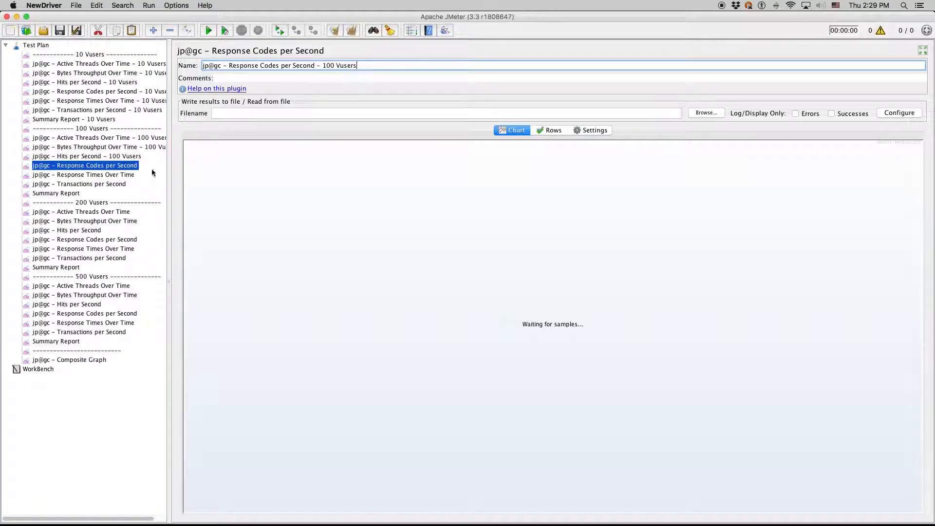
# - Append "- 100 Vusers" to the 100 Vusers group's Response Times Over Time, Transactions per Second and Summary Report listener names
pyautogui.click(117, 175)
pyautogui.click(325, 69)
pyautogui.press('super+v')
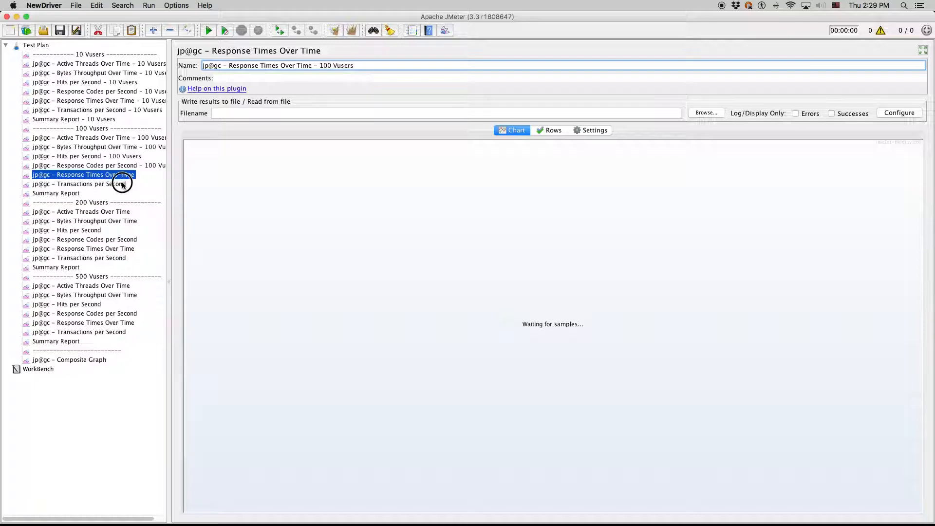
pyautogui.click(117, 184)
pyautogui.click(319, 66)
pyautogui.press('super+v')
pyautogui.click(75, 194)
pyautogui.click(333, 70)
pyautogui.press('super+v')
# - Load Webtours_10.jtl from Downloads/Results/eng into the Active Threads Over Time - 10 Vusers listener
pyautogui.click(73, 63)
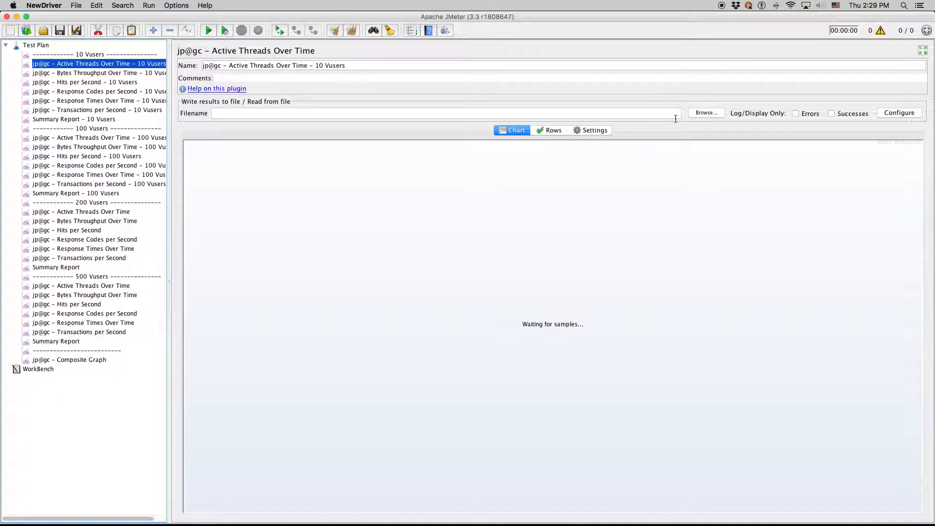
pyautogui.click(706, 112)
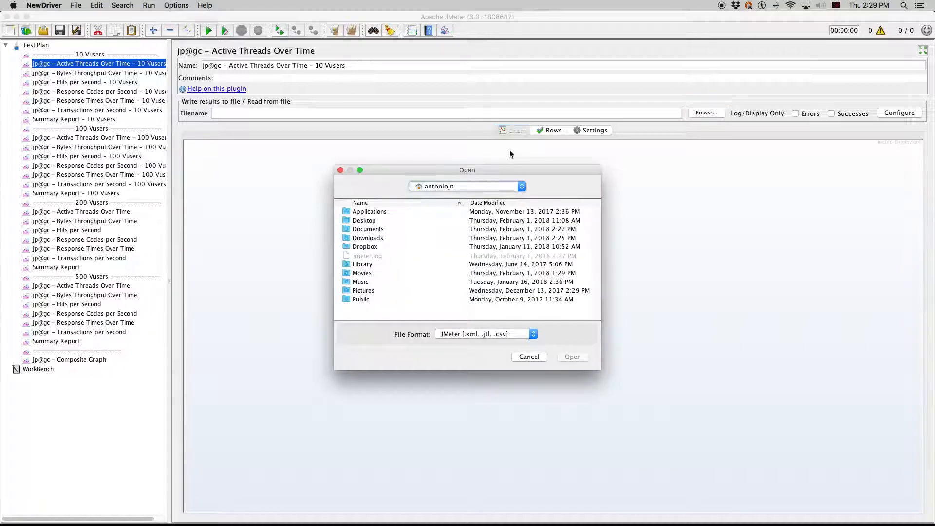
pyautogui.click(355, 240)
pyautogui.doubleClick(354, 240)
pyautogui.click(356, 237)
pyautogui.doubleClick(356, 237)
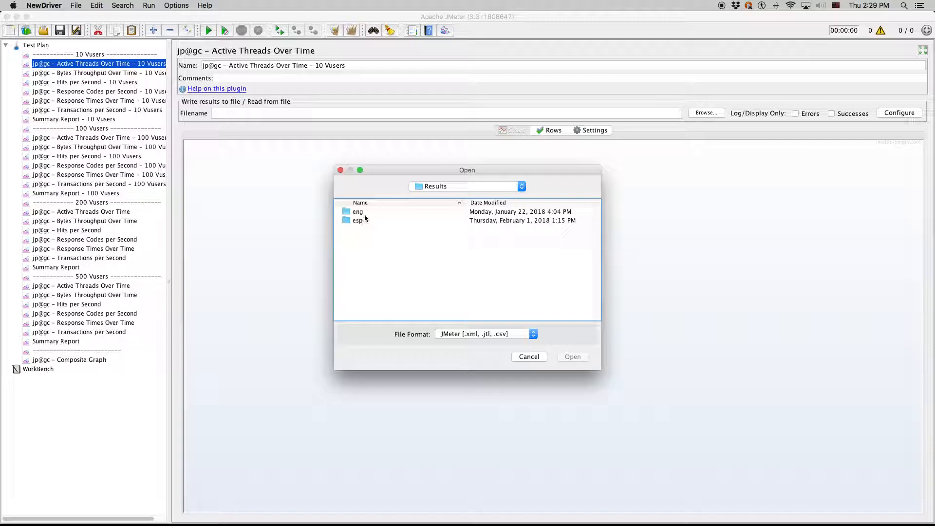
pyautogui.click(365, 214)
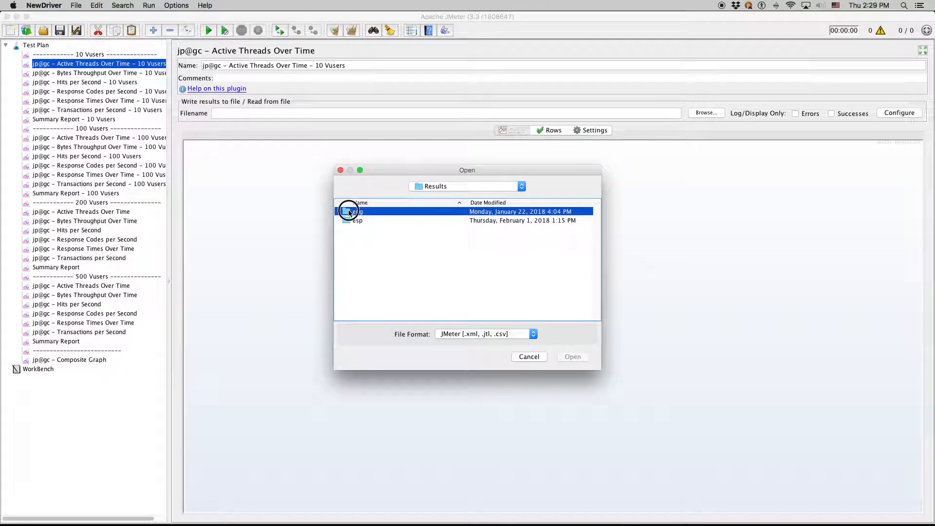
pyautogui.doubleClick(351, 213)
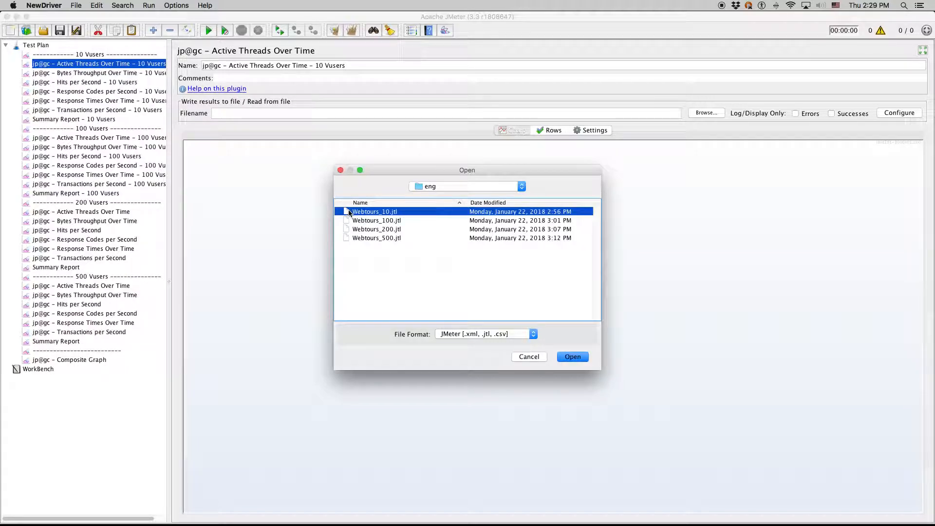
pyautogui.click(570, 356)
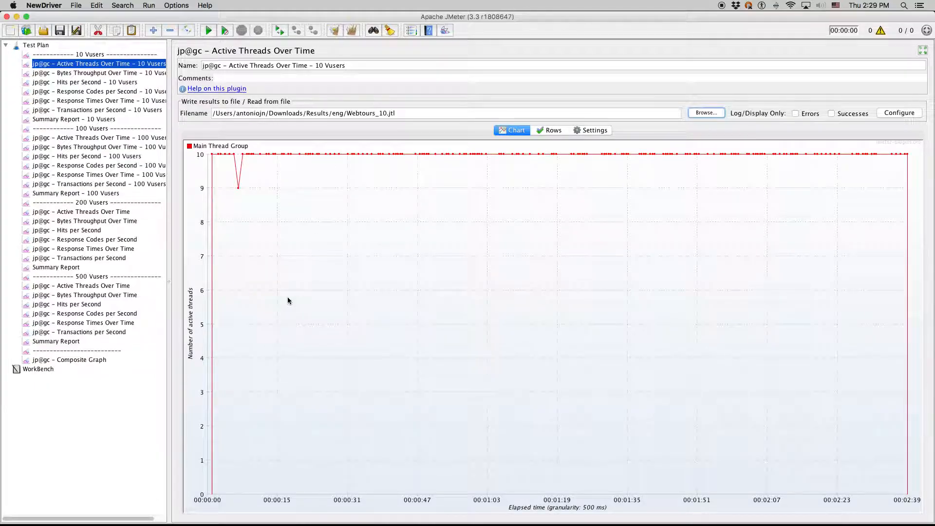
# - Set the Active Threads graph to aggregated display, at most 150 points per row and line width 3, and show its chart
pyautogui.click(595, 130)
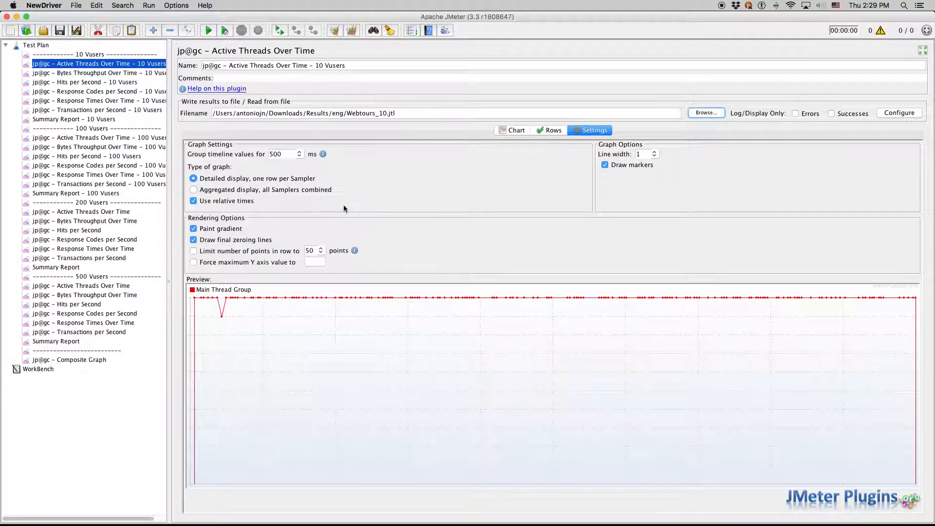
pyautogui.click(309, 191)
pyautogui.click(251, 240)
pyautogui.click(252, 254)
pyautogui.click(251, 241)
pyautogui.click(320, 250)
pyautogui.click(314, 286)
pyautogui.click(648, 154)
pyautogui.click(645, 185)
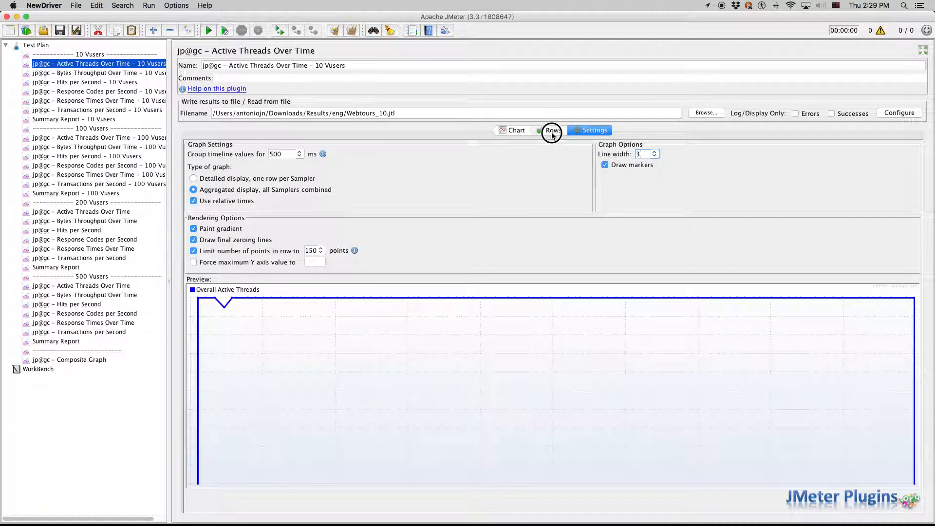
pyautogui.click(512, 130)
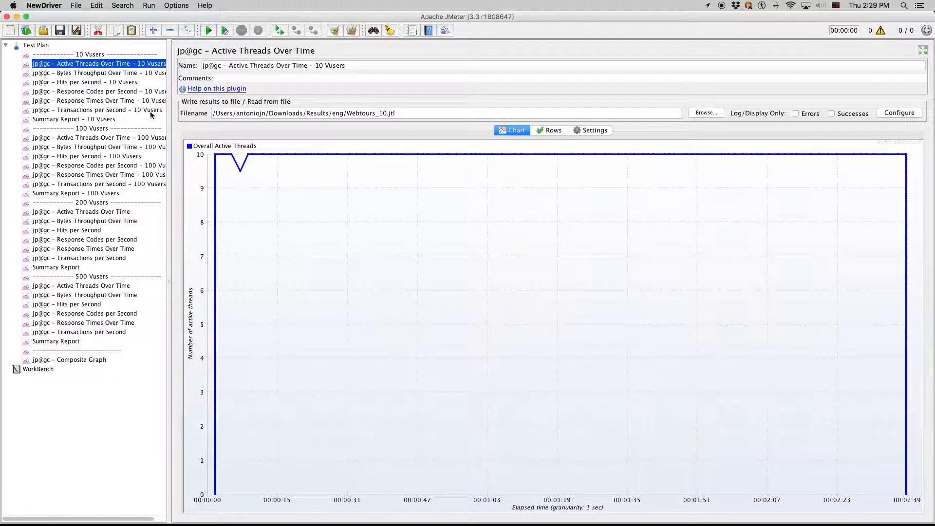
# - Load Webtours_10.jtl from the eng folder into the Bytes Throughput Over Time - 10 Vusers listener
pyautogui.click(104, 73)
pyautogui.click(698, 114)
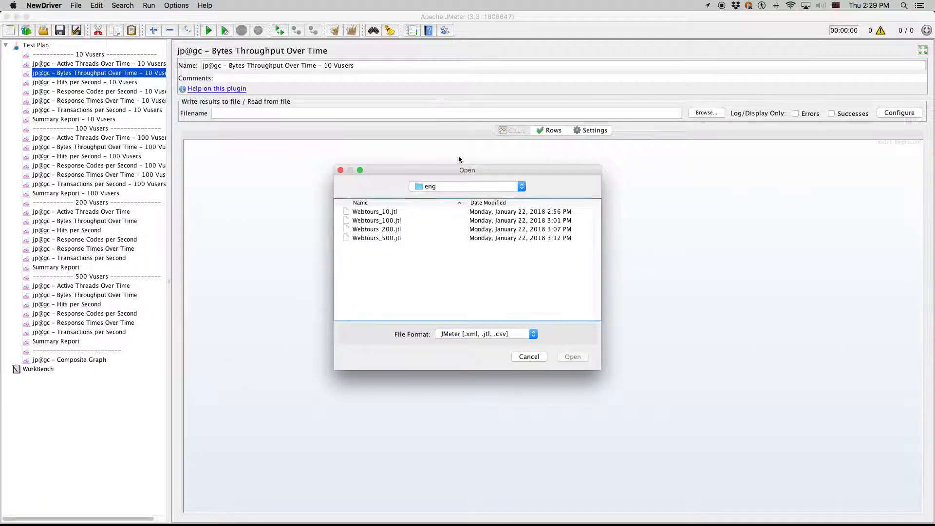
pyautogui.click(382, 211)
pyautogui.click(575, 358)
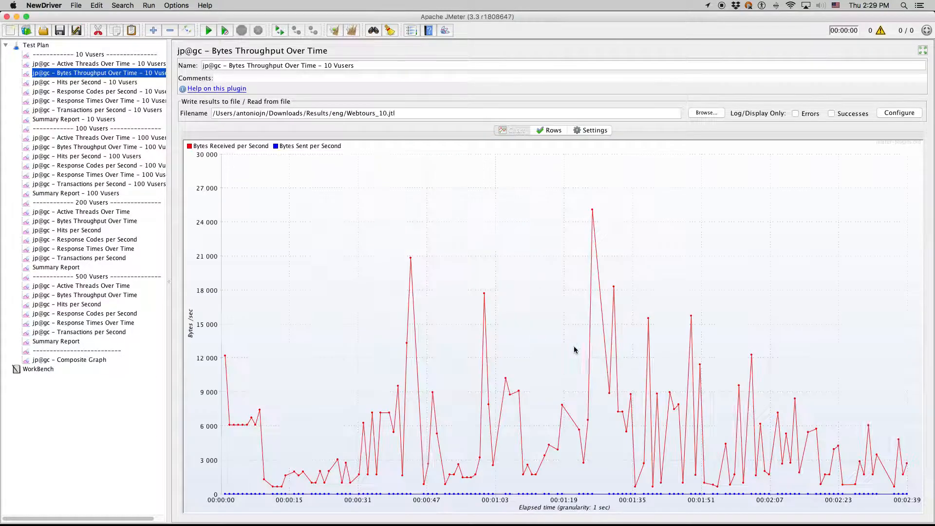
# - Give the Bytes Throughput graph final zeroing lines, at most 150 points per row and line width 3, and show its chart
pyautogui.click(587, 130)
pyautogui.click(262, 209)
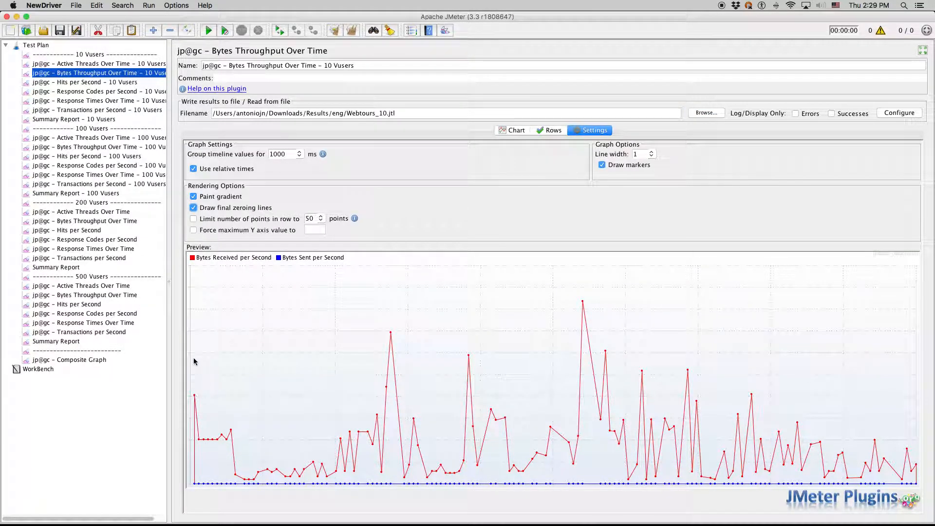
pyautogui.click(272, 219)
pyautogui.click(322, 219)
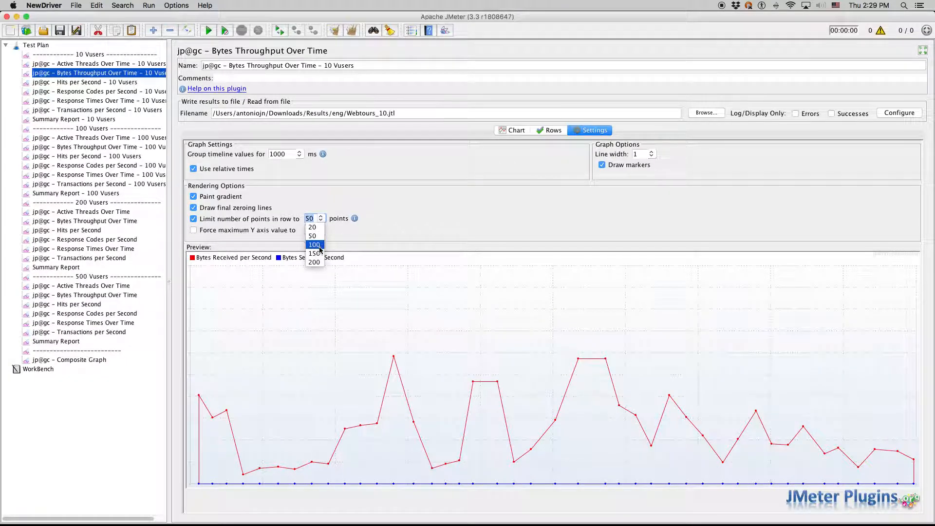
pyautogui.click(315, 253)
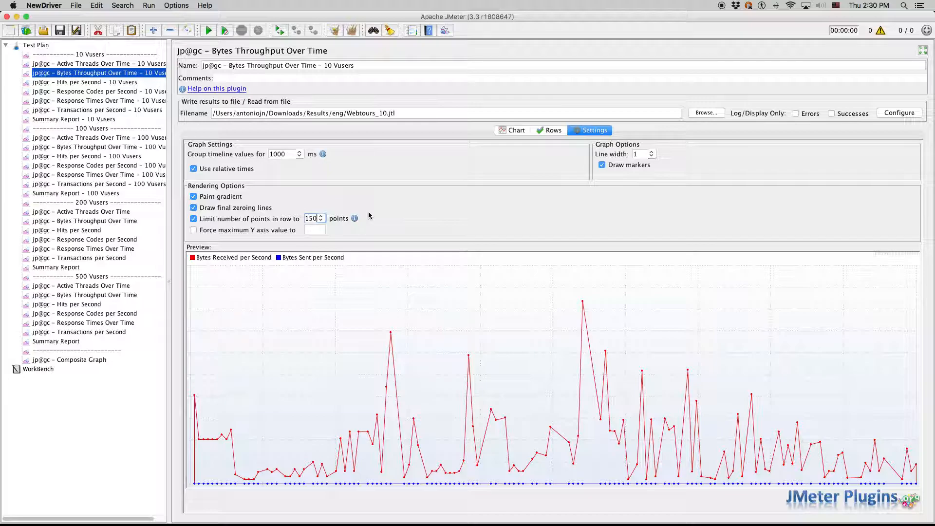
pyautogui.click(654, 155)
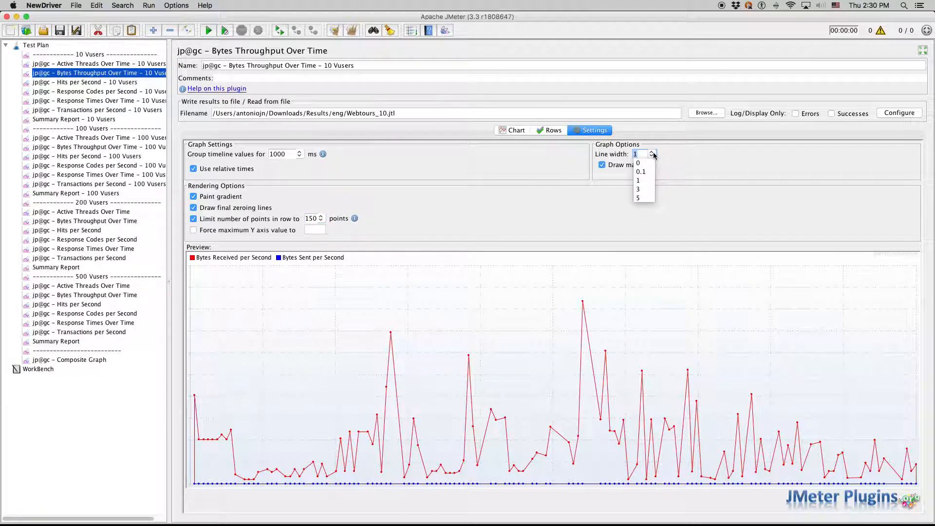
pyautogui.click(642, 189)
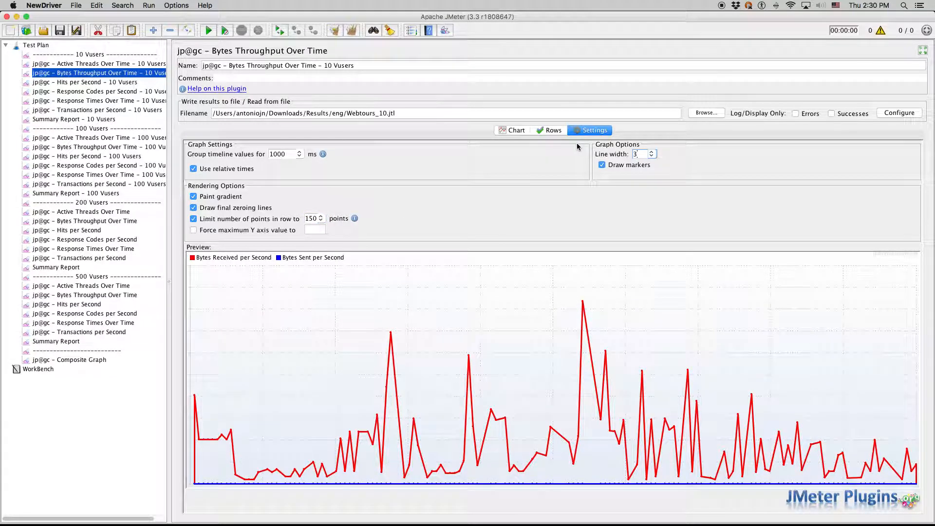
pyautogui.click(552, 130)
pyautogui.click(516, 130)
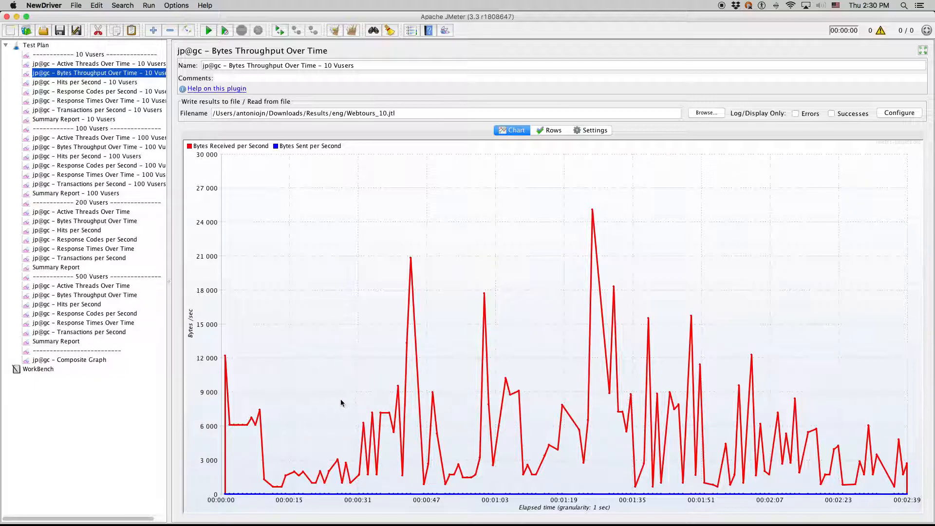
# - Load Webtours_10.jtl from the eng folder into the Hits per Second - 10 Vusers listener
pyautogui.click(103, 83)
pyautogui.click(706, 112)
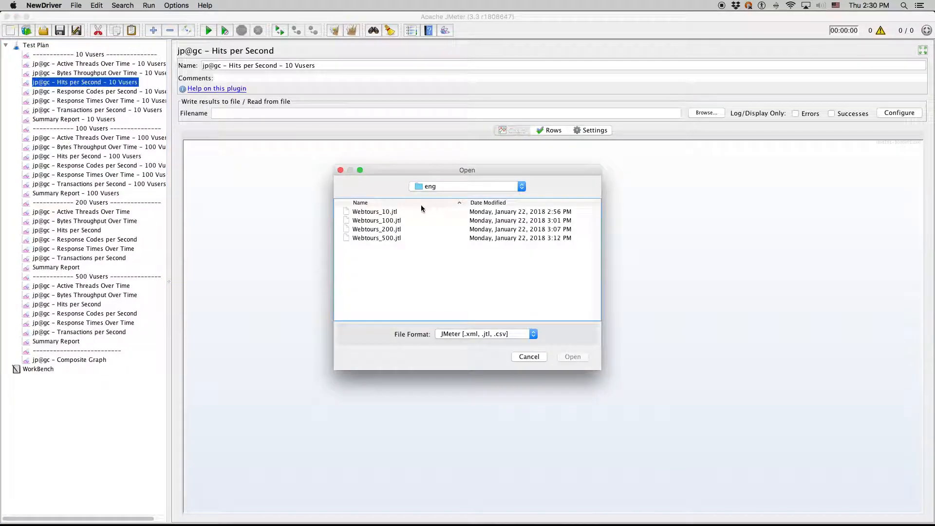
pyautogui.click(385, 212)
pyautogui.click(564, 356)
# - Give the Hits per Second graph final zeroing lines, at most 150 points per row and line width 3, and show its chart
pyautogui.click(591, 130)
pyautogui.click(261, 207)
pyautogui.click(317, 218)
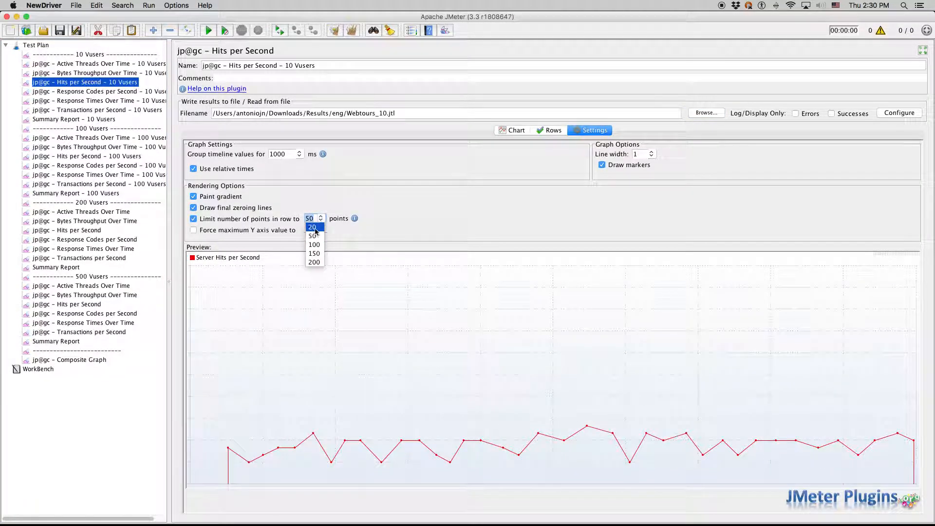
pyautogui.click(315, 253)
pyautogui.click(650, 154)
pyautogui.click(640, 189)
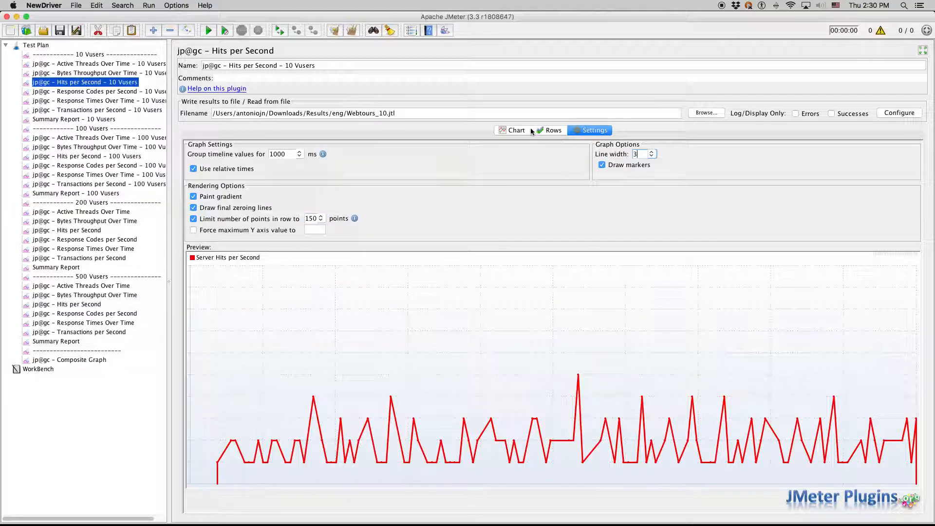
pyautogui.click(517, 131)
# - Load Webtours_10.jtl from the eng folder into the Response Codes per Second - 10 Vusers listener
pyautogui.click(101, 91)
pyautogui.click(715, 113)
pyautogui.click(387, 213)
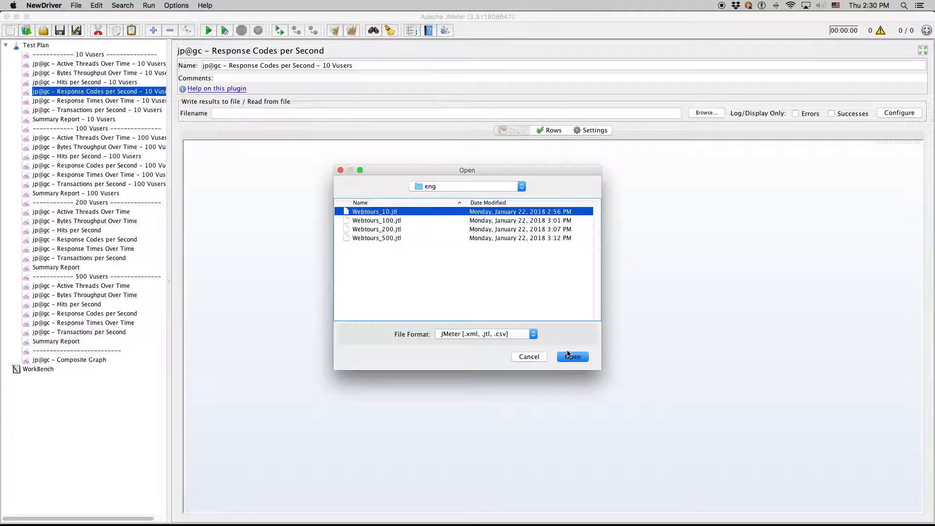
pyautogui.click(570, 357)
# - Give the Response Codes graph final zeroing lines, at most 150 points per row and line width 3, and show its chart
pyautogui.click(592, 130)
pyautogui.click(266, 208)
pyautogui.click(298, 219)
pyautogui.click(320, 219)
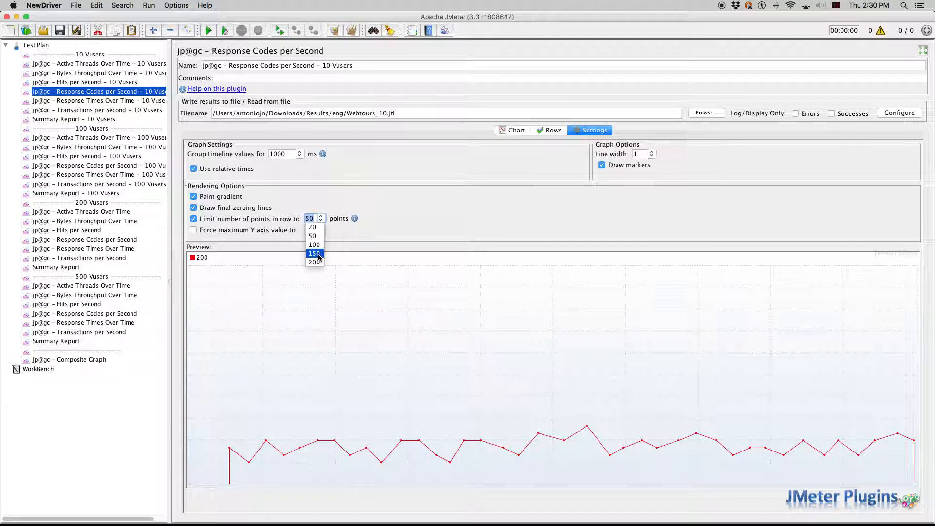
pyautogui.click(314, 253)
pyautogui.click(638, 154)
pyautogui.click(641, 183)
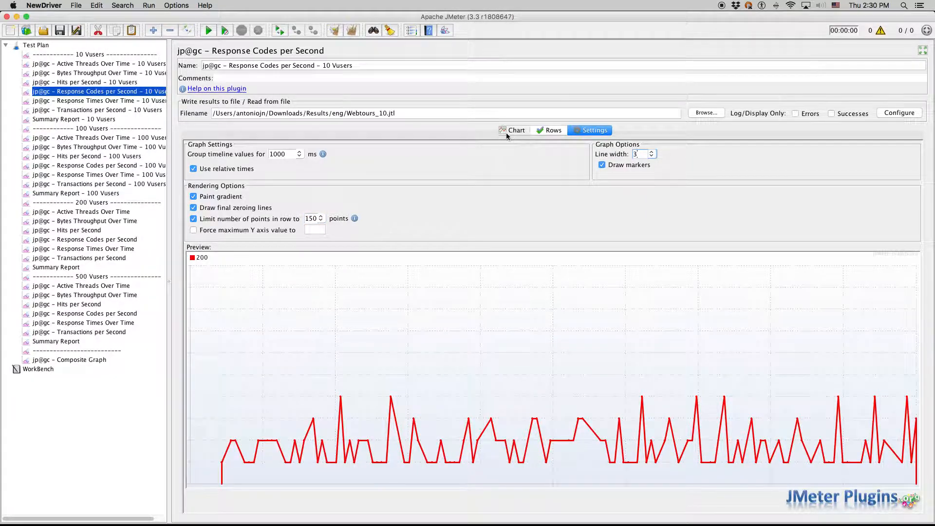
pyautogui.click(507, 131)
# - Load Webtours_10.jtl from the eng folder into the Response Times Over Time - 10 Vusers listener
pyautogui.click(140, 101)
pyautogui.click(706, 112)
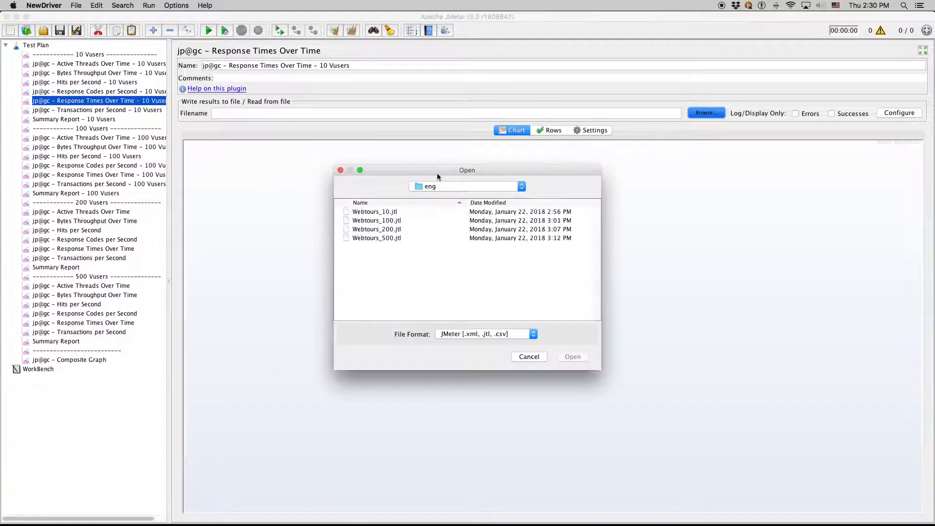
pyautogui.click(389, 210)
pyautogui.click(569, 355)
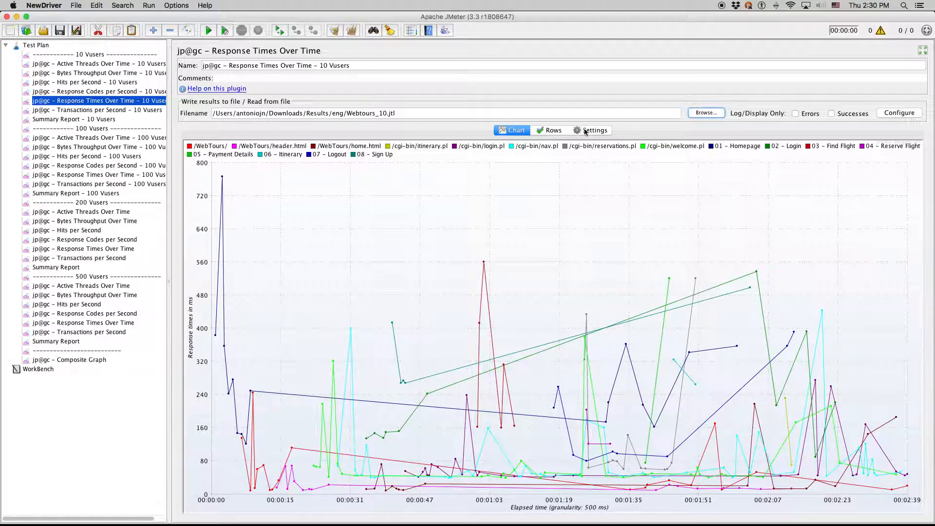
# - Set the Response Times graph to aggregated display with final zeroing lines, at most 150 points per row and line width 3, and show its chart
pyautogui.click(589, 130)
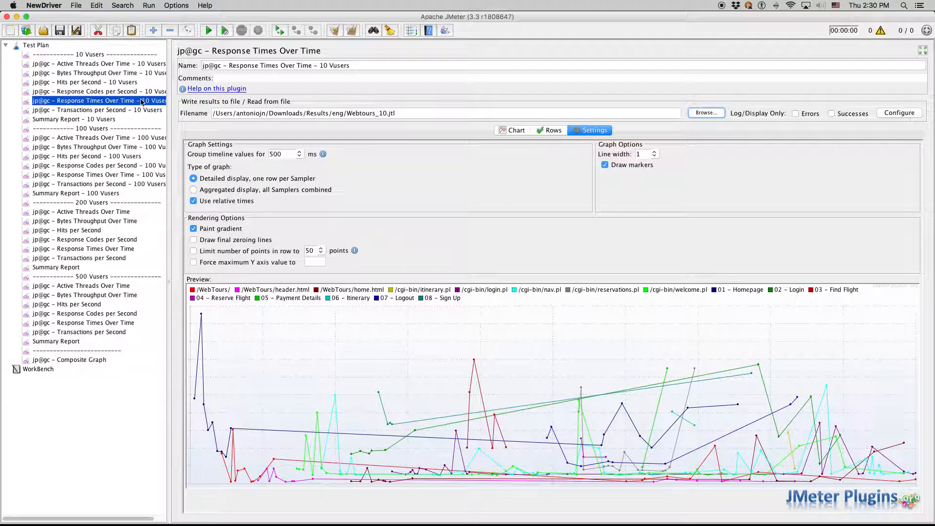
pyautogui.click(550, 130)
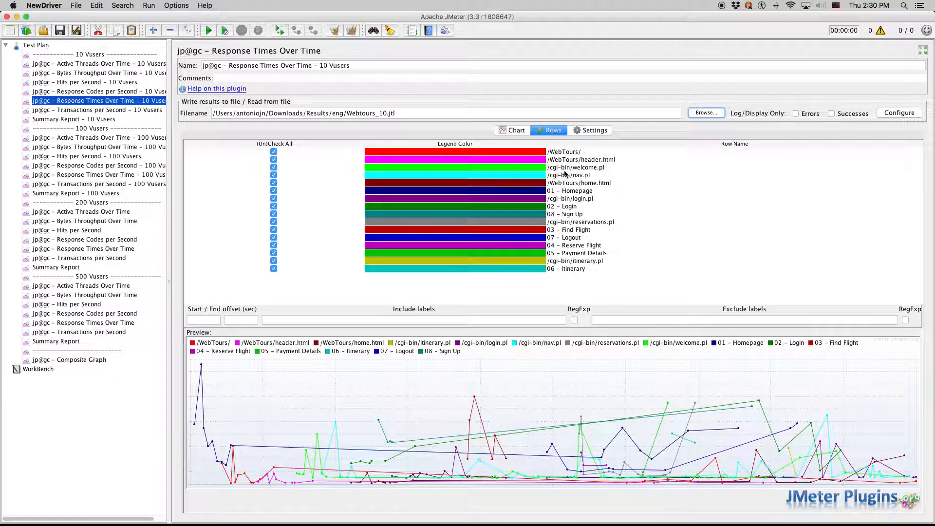
pyautogui.click(590, 131)
pyautogui.click(243, 190)
pyautogui.click(248, 240)
pyautogui.click(193, 251)
pyautogui.click(321, 251)
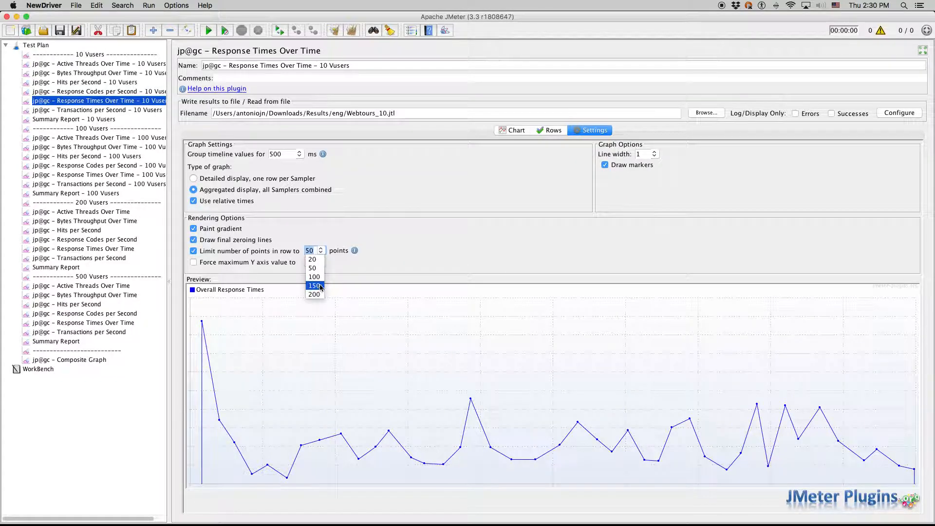
pyautogui.click(312, 276)
pyautogui.click(654, 154)
pyautogui.click(643, 188)
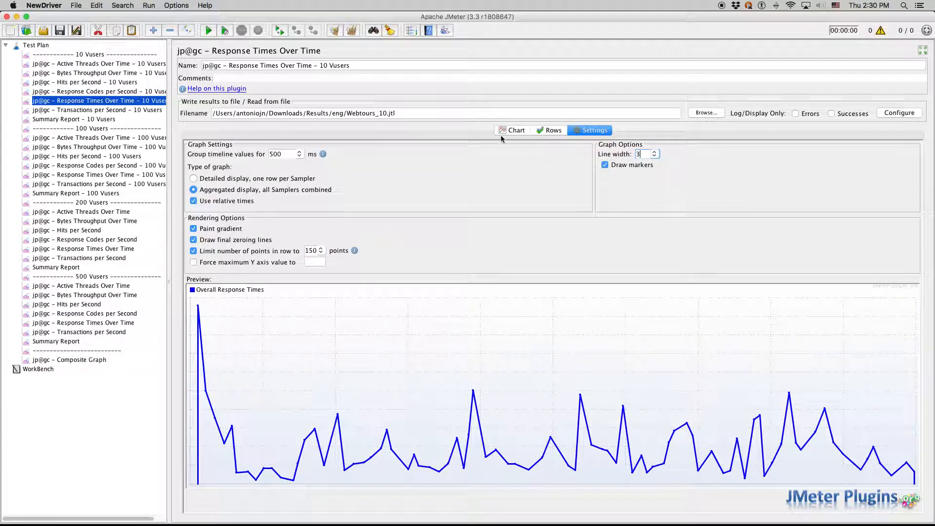
pyautogui.click(504, 133)
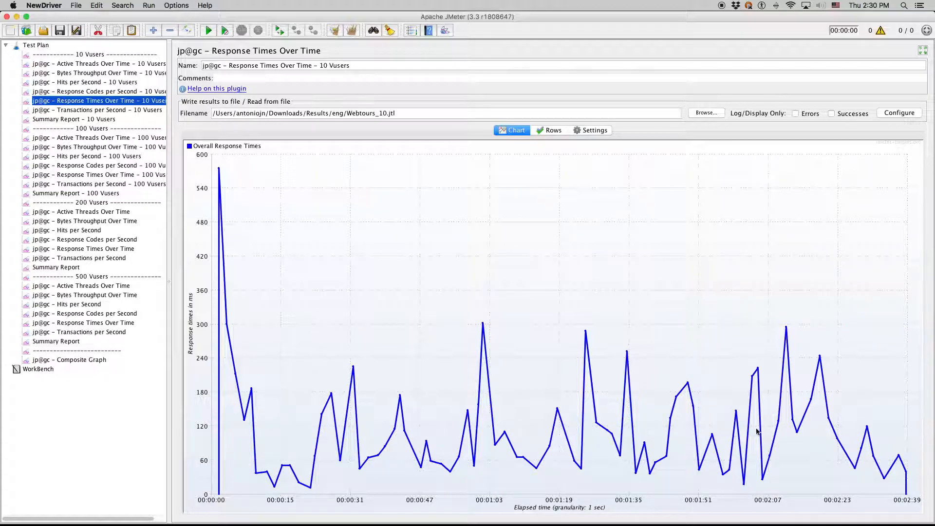
# - Load Webtours_10.jtl from the eng folder into the Transactions per Second - 10 Vusers listener
pyautogui.click(137, 111)
pyautogui.click(695, 112)
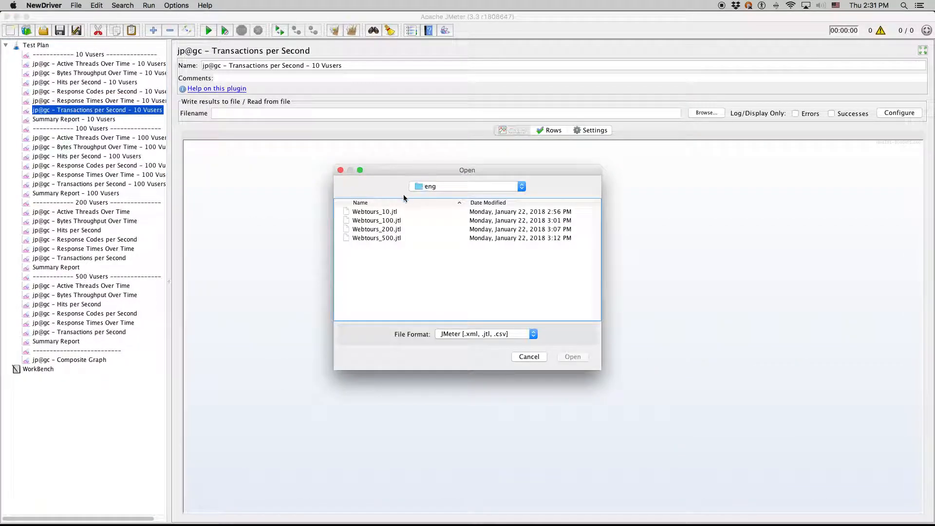
pyautogui.click(409, 211)
pyautogui.click(587, 358)
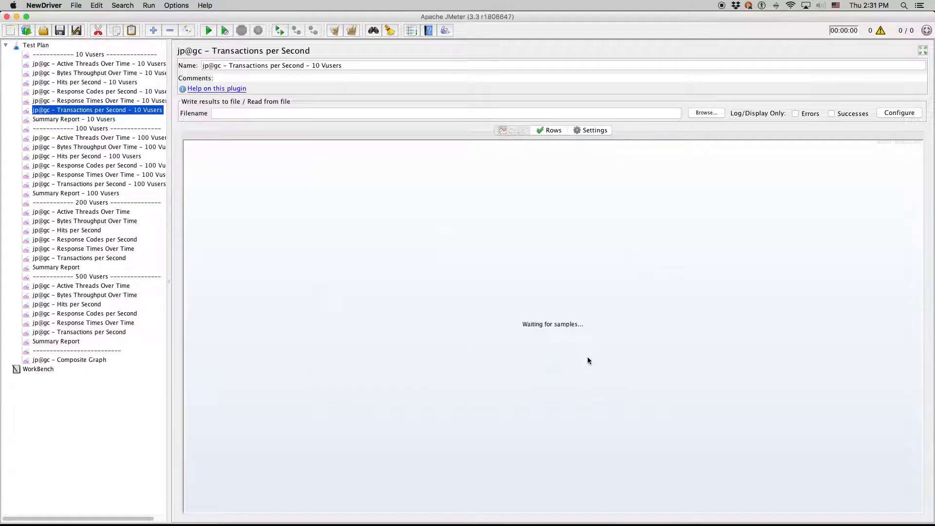
# - Set the Transactions graph to aggregated display with final zeroing lines, at most 150 points per row and line width 3, and show its chart
pyautogui.click(579, 130)
pyautogui.click(254, 240)
pyautogui.click(298, 252)
pyautogui.click(321, 252)
pyautogui.click(312, 278)
pyautogui.click(288, 190)
pyautogui.click(654, 154)
pyautogui.click(646, 182)
pyautogui.click(513, 130)
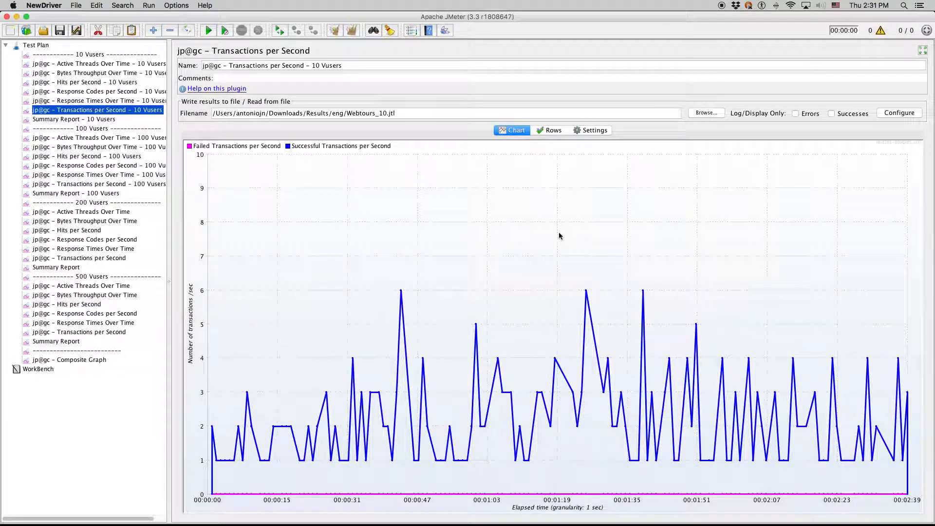
# - Load Webtours_10.jtl into the Summary Report - 10 Vusers listener and sort the table by label in ascending order
pyautogui.click(95, 119)
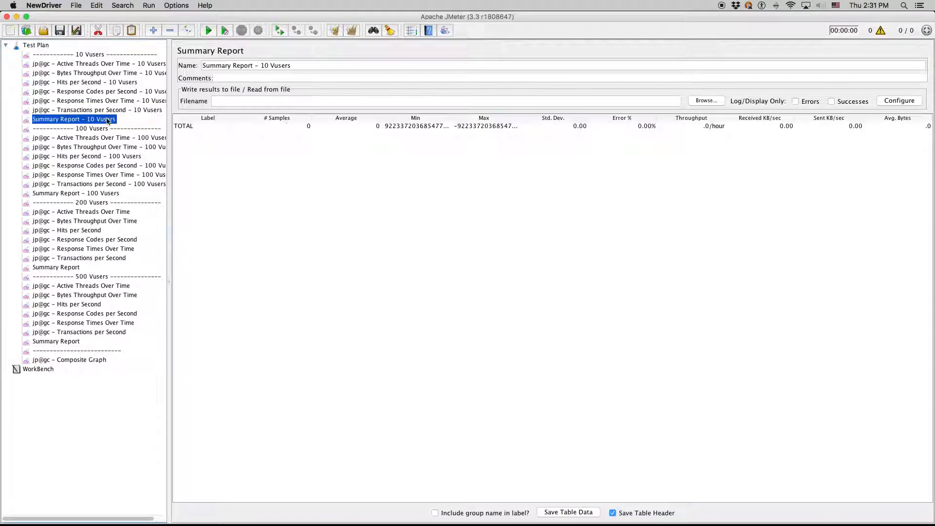
pyautogui.click(702, 101)
pyautogui.click(388, 212)
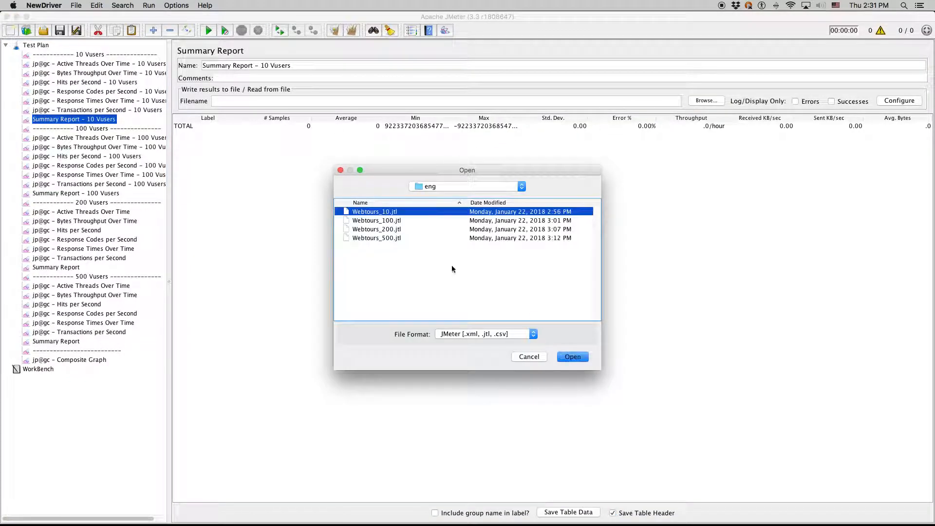
pyautogui.click(571, 357)
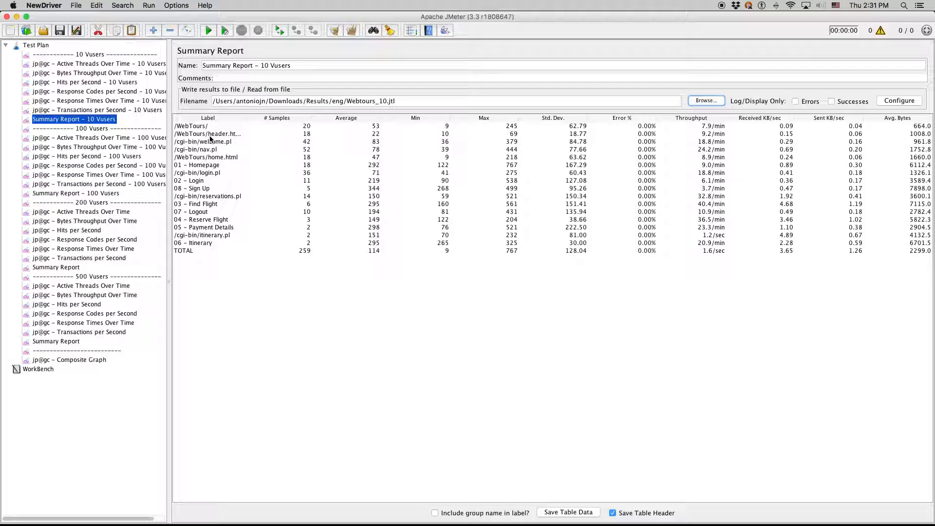
pyautogui.click(217, 118)
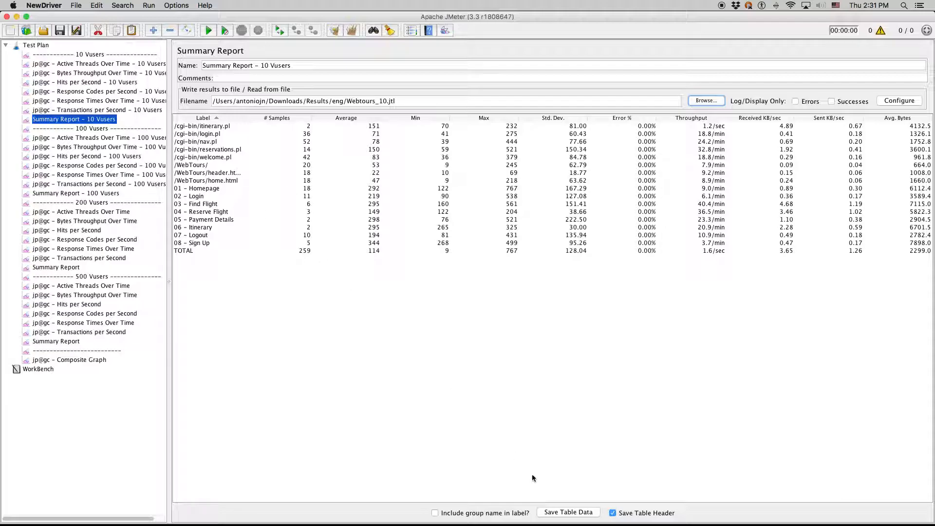
# - Save the summary table data as Webtours_10.csv in the eng folder and select the table's TOTAL row
pyautogui.click(569, 512)
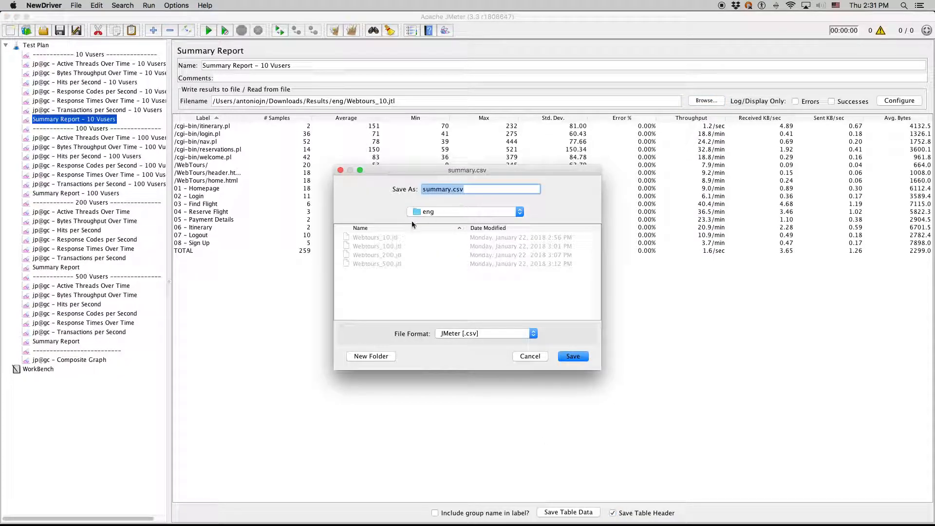
pyautogui.click(501, 186)
pyautogui.press('BackSpace')
pyautogui.write('c')
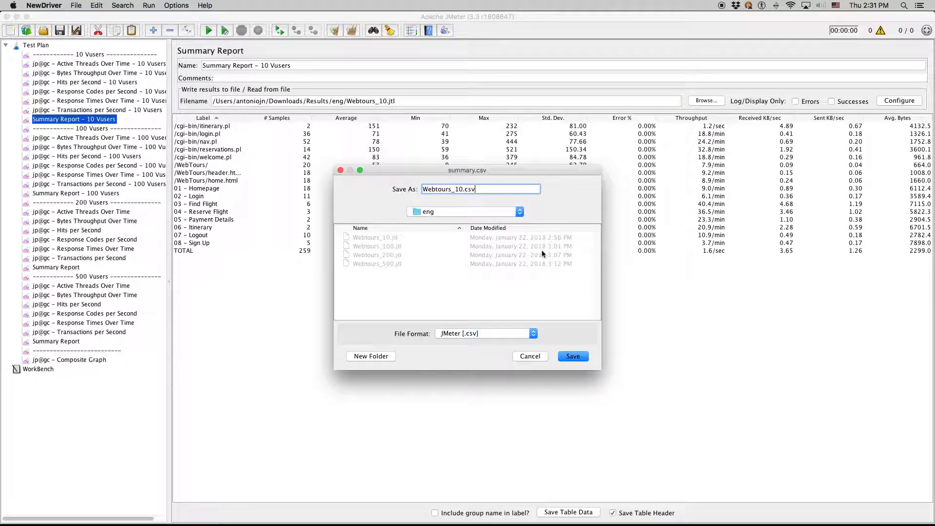
pyautogui.click(574, 356)
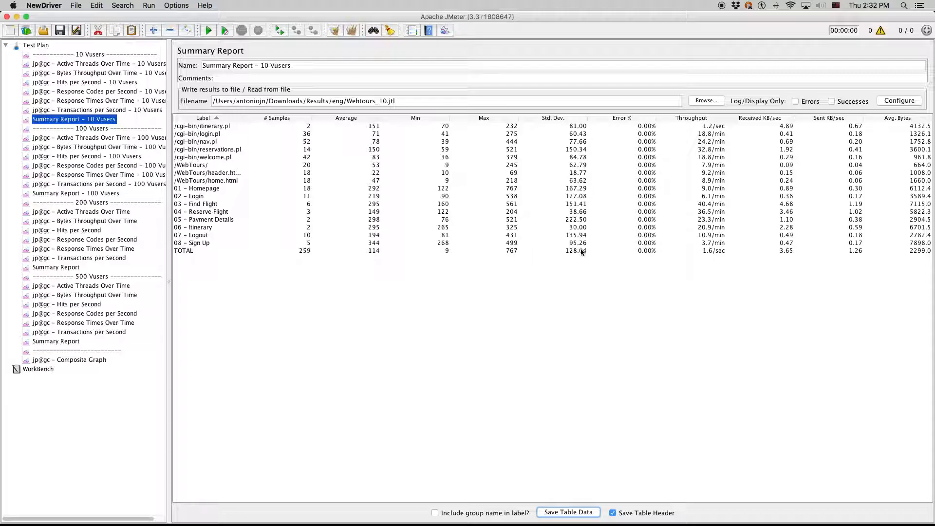
pyautogui.click(648, 252)
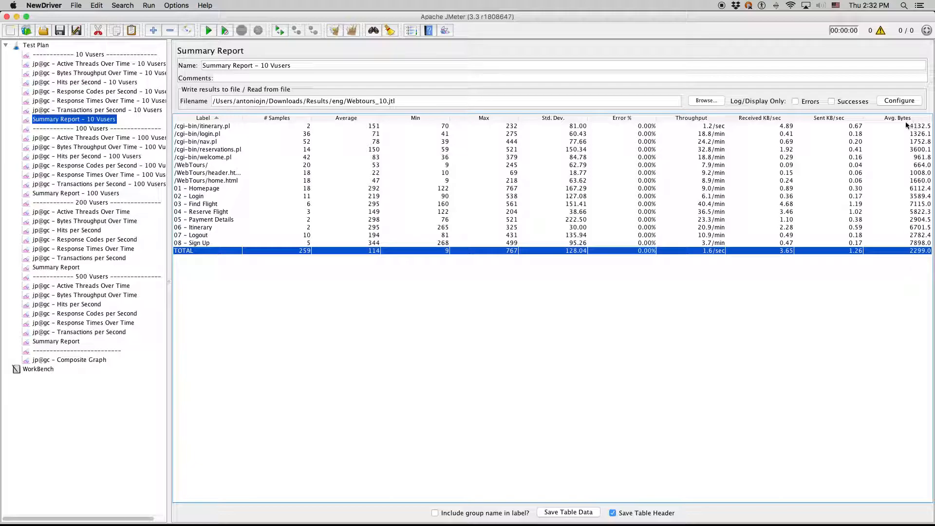
# - Load Webtours_100.jtl from the eng folder into the Active Threads Over Time - 100 Vusers listener
pyautogui.click(123, 138)
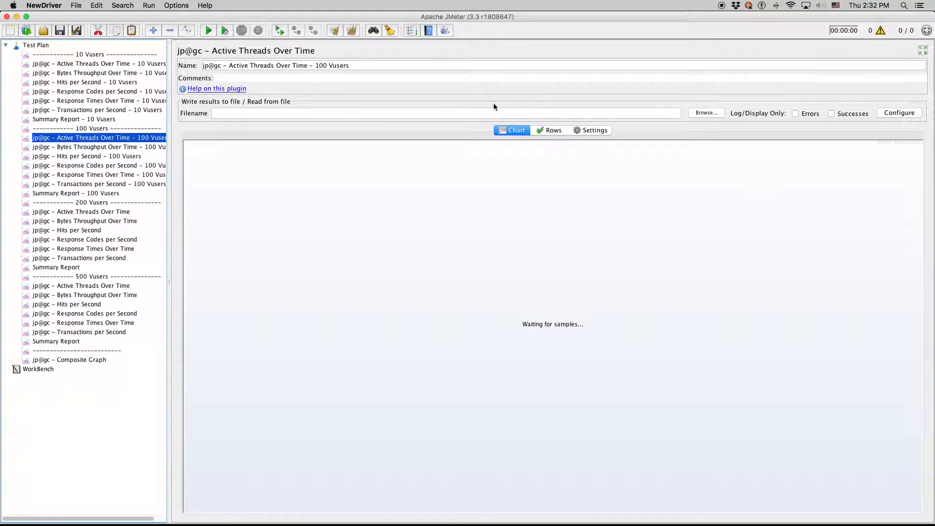
pyautogui.click(596, 130)
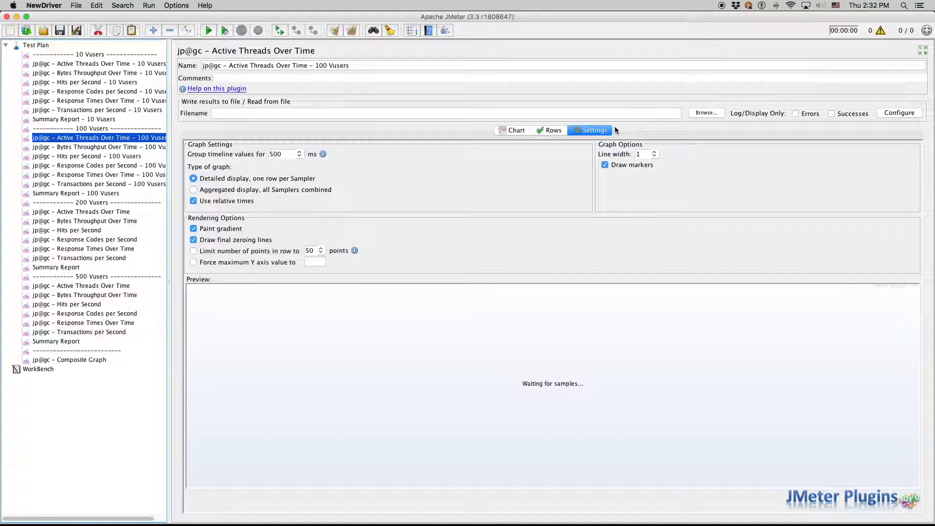
pyautogui.click(707, 112)
pyautogui.click(376, 229)
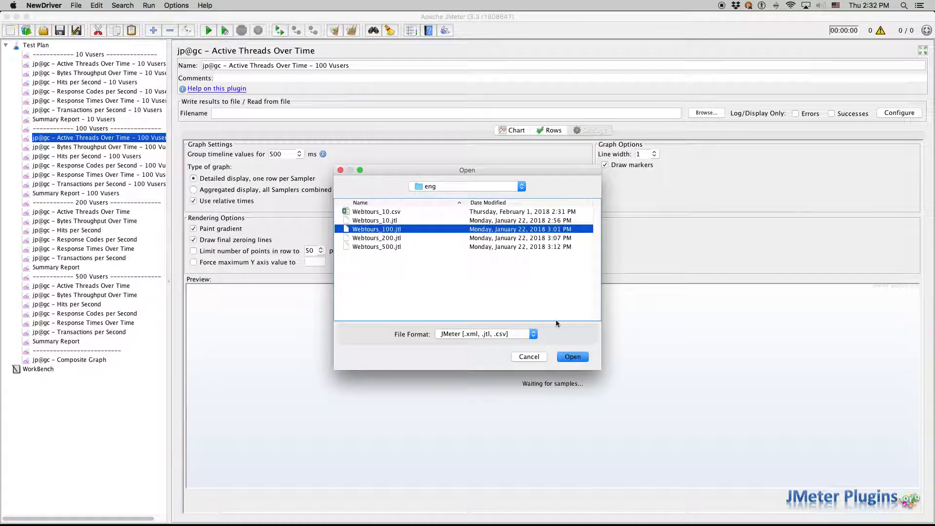
pyautogui.click(572, 357)
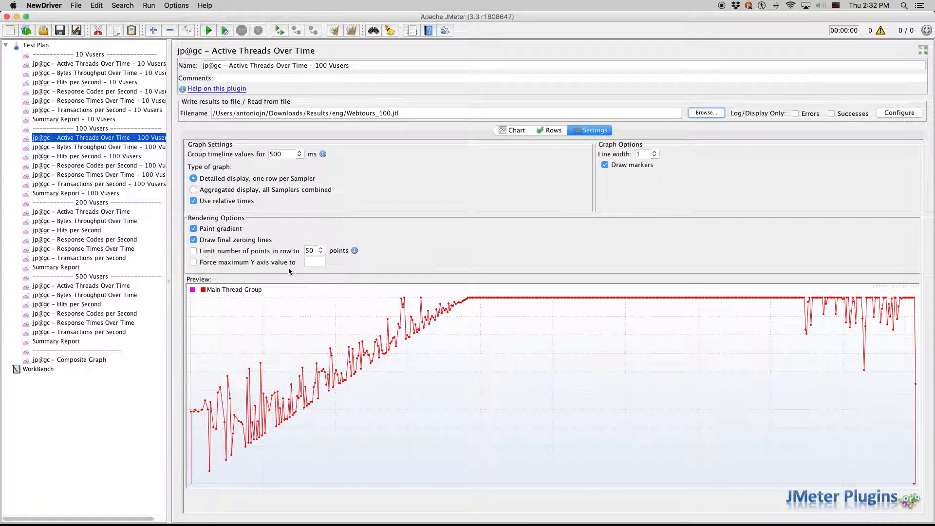
# - Limit the Active Threads graph to 150 points per row, set its line width to 3 and show its chart
pyautogui.click(269, 252)
pyautogui.click(320, 251)
pyautogui.click(316, 287)
pyautogui.click(646, 166)
pyautogui.click(656, 154)
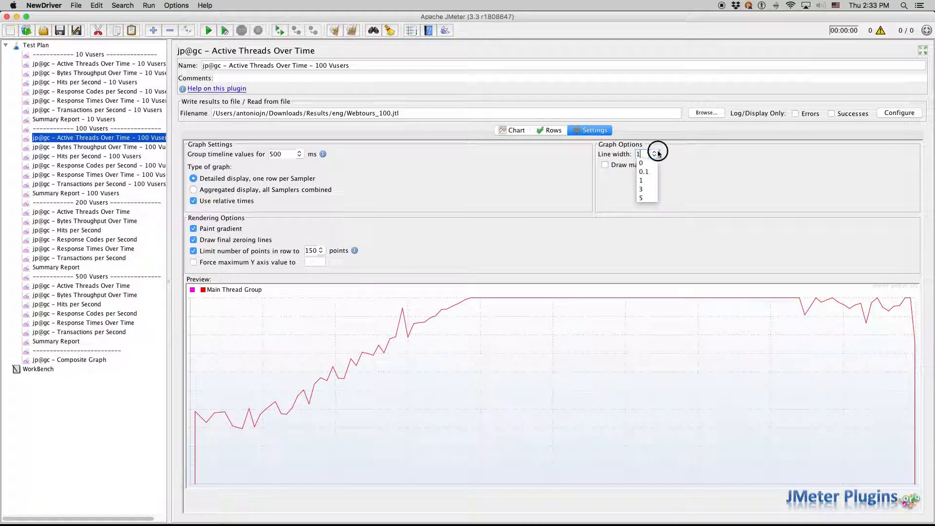
pyautogui.click(642, 189)
pyautogui.click(519, 131)
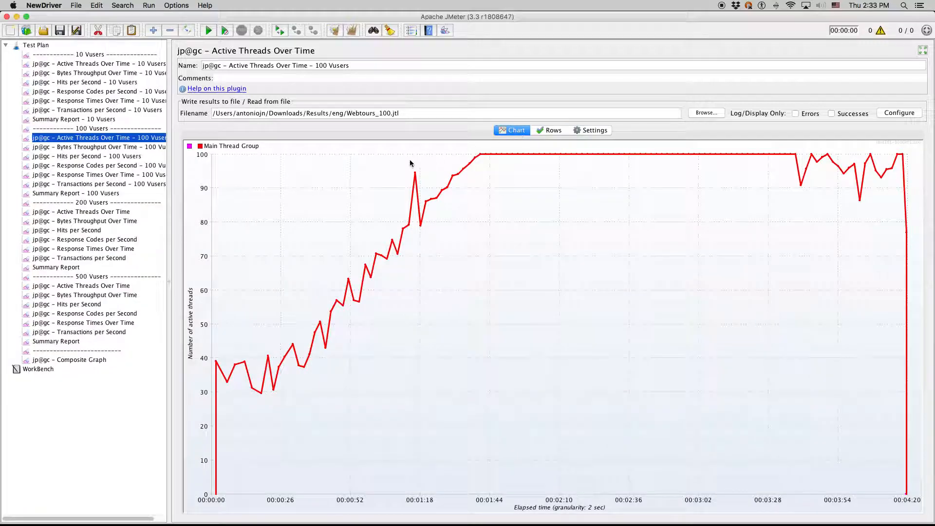
# - Switch the Active Threads Over Time - 100 Vusers graph to aggregated display with all samplers combined and show its chart
pyautogui.click(551, 130)
pyautogui.click(596, 131)
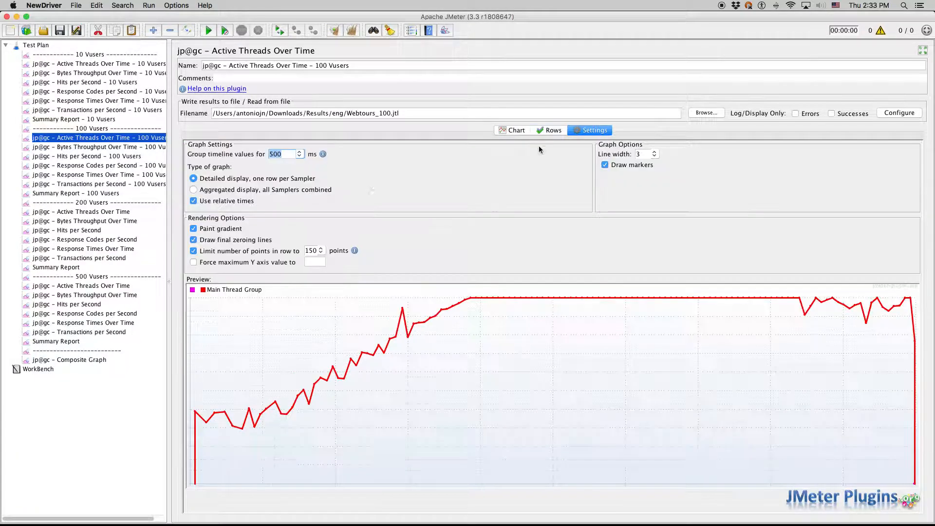
pyautogui.click(215, 190)
pyautogui.click(512, 130)
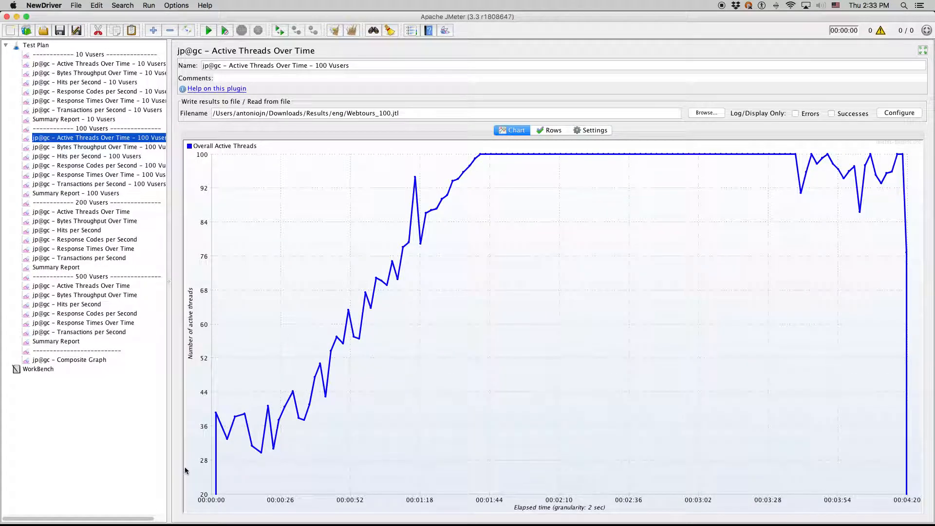
# - Load Webtours_100.jtl into the Bytes Throughput Over Time - 100 Vusers listener
pyautogui.click(115, 147)
pyautogui.click(706, 113)
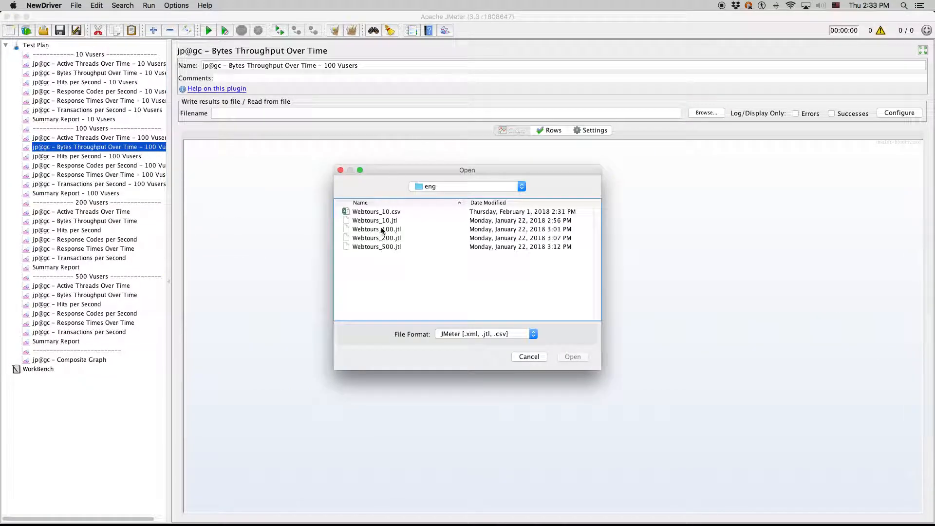
pyautogui.click(382, 229)
pyautogui.click(561, 359)
# - Set the Bytes Throughput graph to final zeroing lines, at most 150 points per row and line width 3, and show its chart
pyautogui.click(590, 130)
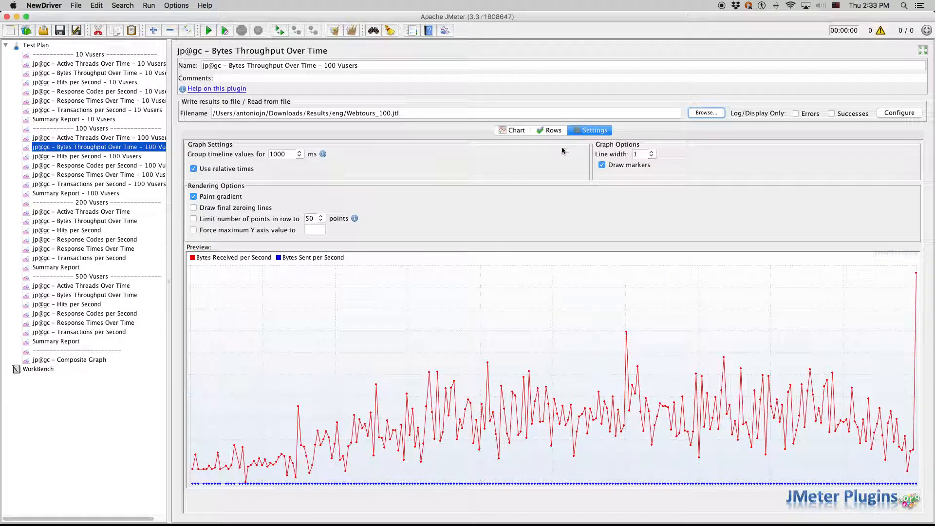
pyautogui.click(234, 222)
pyautogui.click(320, 218)
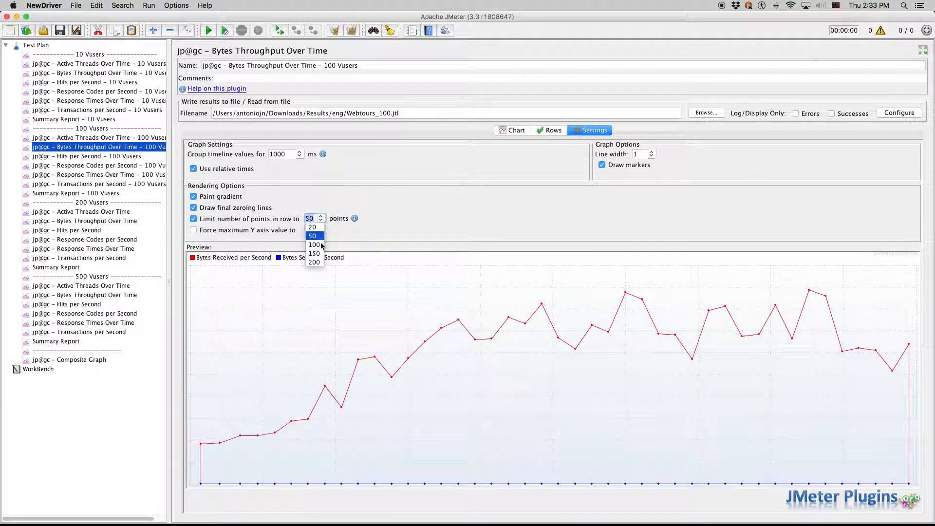
pyautogui.click(317, 253)
pyautogui.click(651, 154)
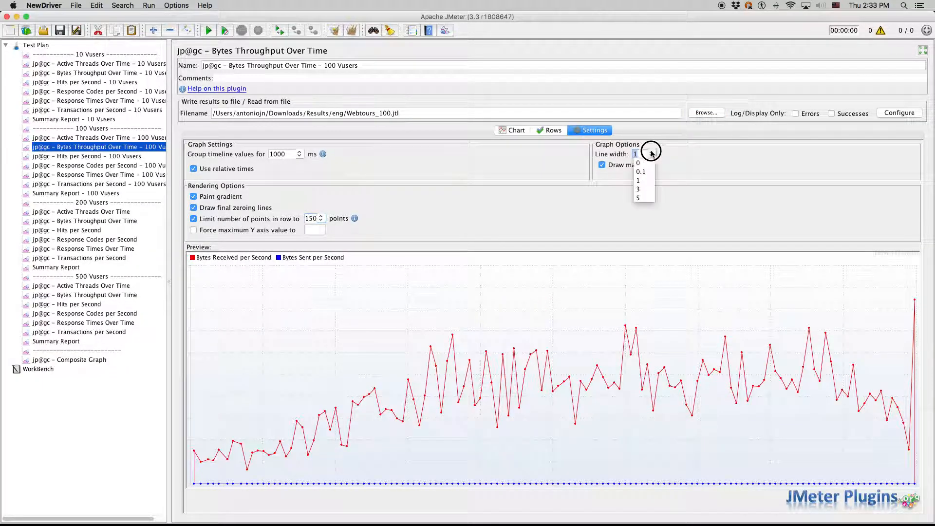
pyautogui.click(644, 189)
pyautogui.click(512, 130)
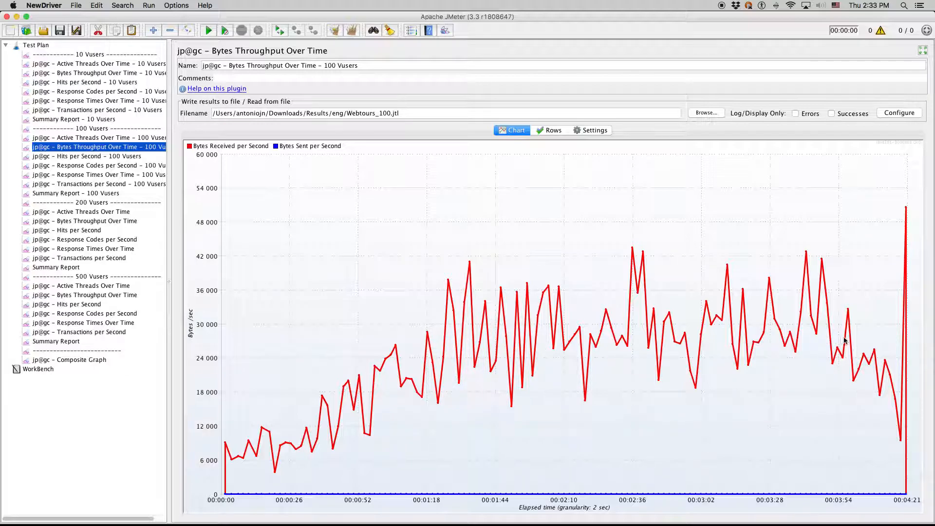
pyautogui.click(590, 130)
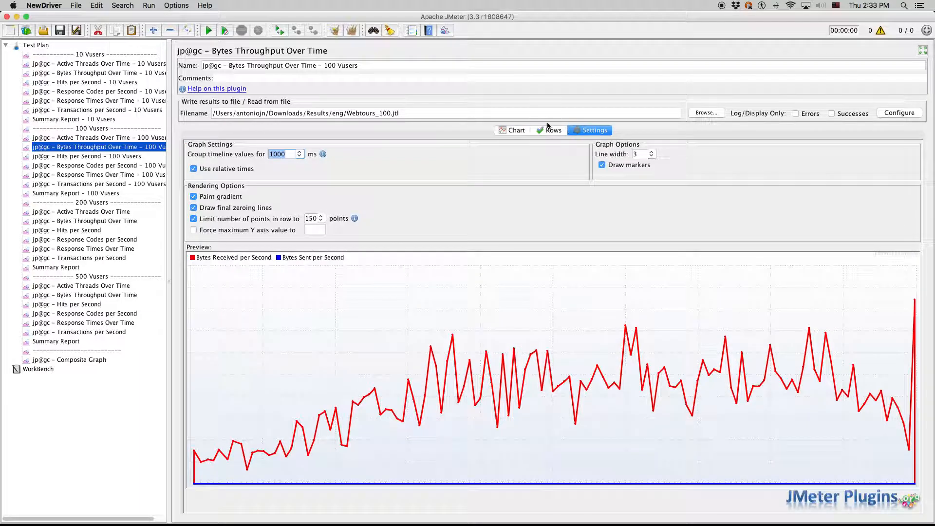
pyautogui.click(514, 130)
# - Load Webtours_100.jtl into the Summary Report - 100 Vusers listener and sort the table by label in ascending order
pyautogui.click(86, 193)
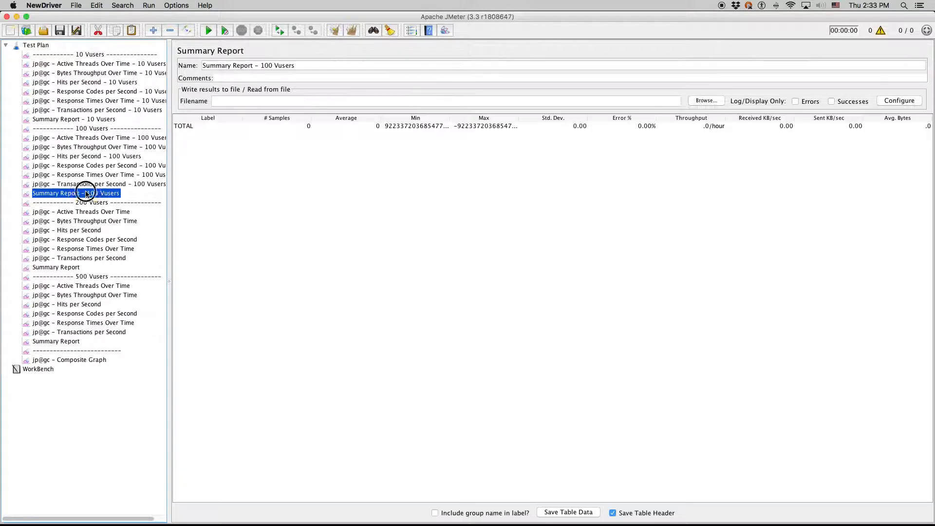
pyautogui.click(706, 101)
pyautogui.click(390, 237)
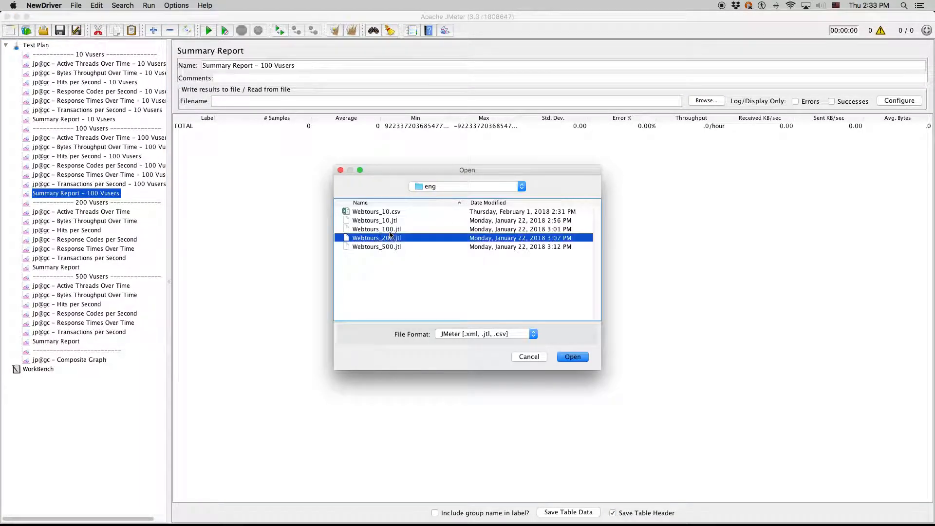
pyautogui.click(390, 229)
pyautogui.click(578, 359)
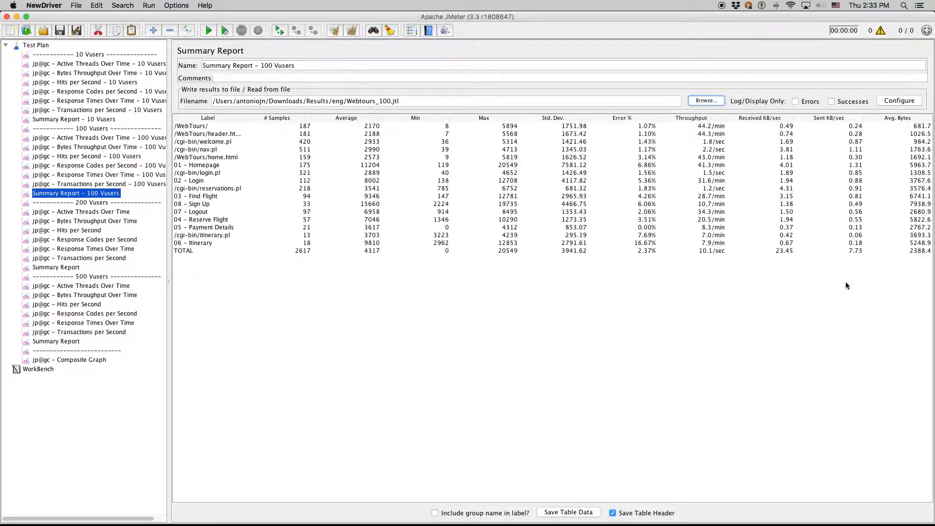
pyautogui.click(787, 252)
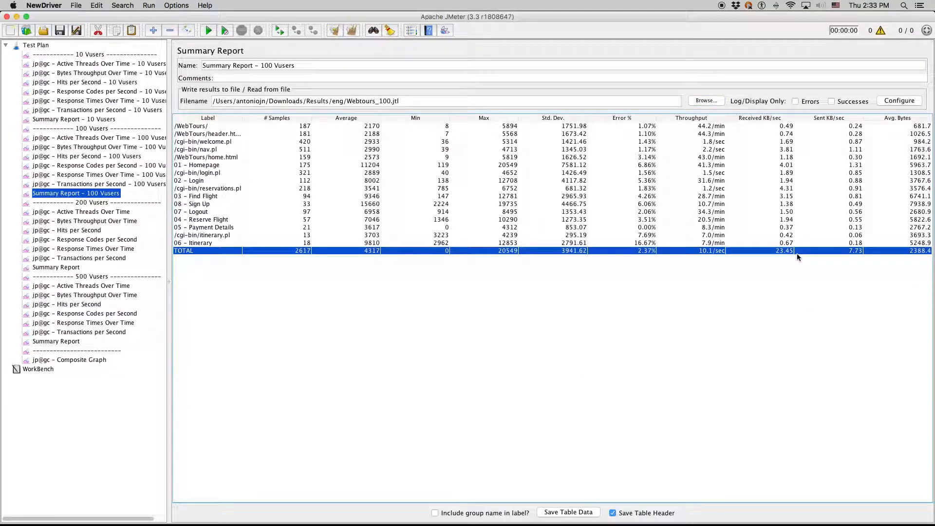
pyautogui.click(204, 118)
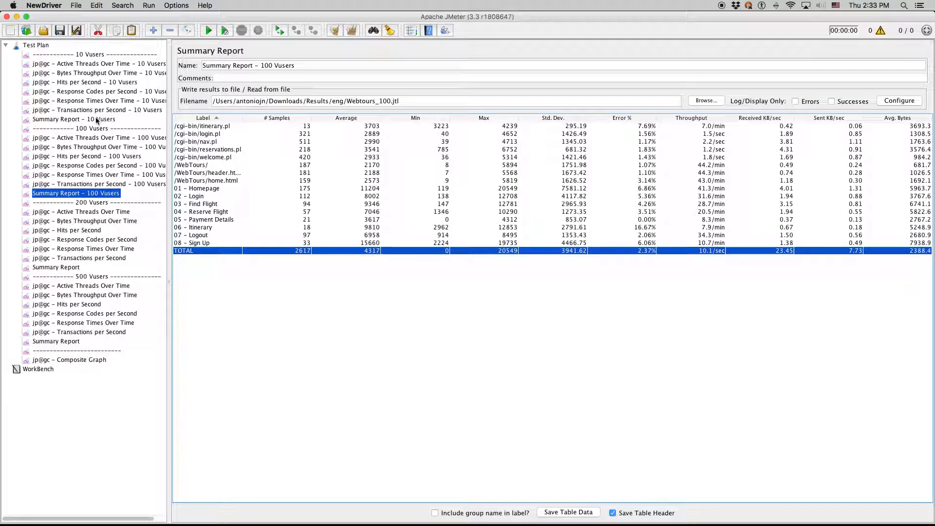
# - Load Webtours_100.jtl into the Hits per Second - 100 Vusers listener
pyautogui.click(110, 139)
pyautogui.click(124, 148)
pyautogui.click(137, 157)
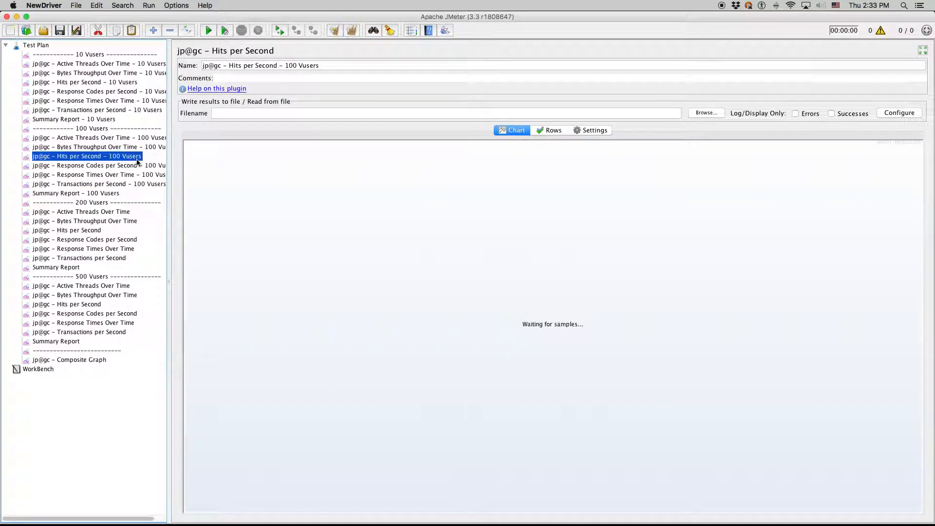
pyautogui.click(701, 113)
pyautogui.click(392, 230)
pyautogui.click(580, 358)
# - Set the Hits per Second graph to final zeroing lines, at most 150 points per row and line width 3, and show its chart
pyautogui.click(579, 132)
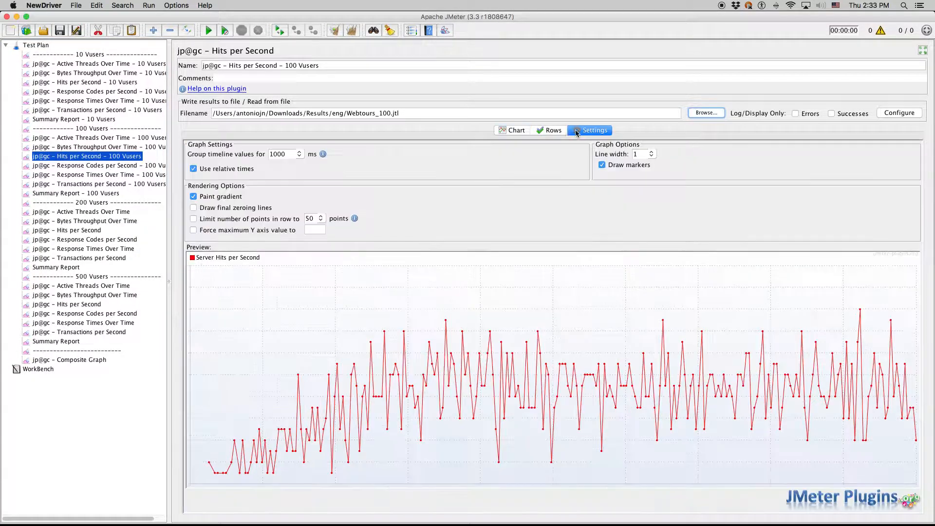
pyautogui.click(246, 209)
pyautogui.click(234, 219)
pyautogui.click(322, 220)
pyautogui.click(313, 248)
pyautogui.click(651, 155)
pyautogui.click(644, 189)
pyautogui.click(526, 130)
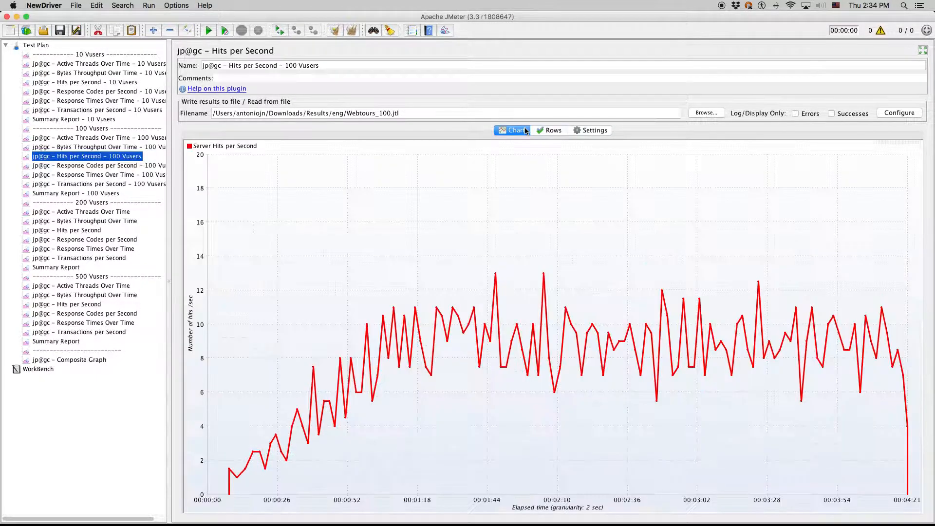
# - Load Webtours_100.jtl into the Response Codes per Second - 100 Vusers listener
pyautogui.click(130, 174)
pyautogui.click(97, 167)
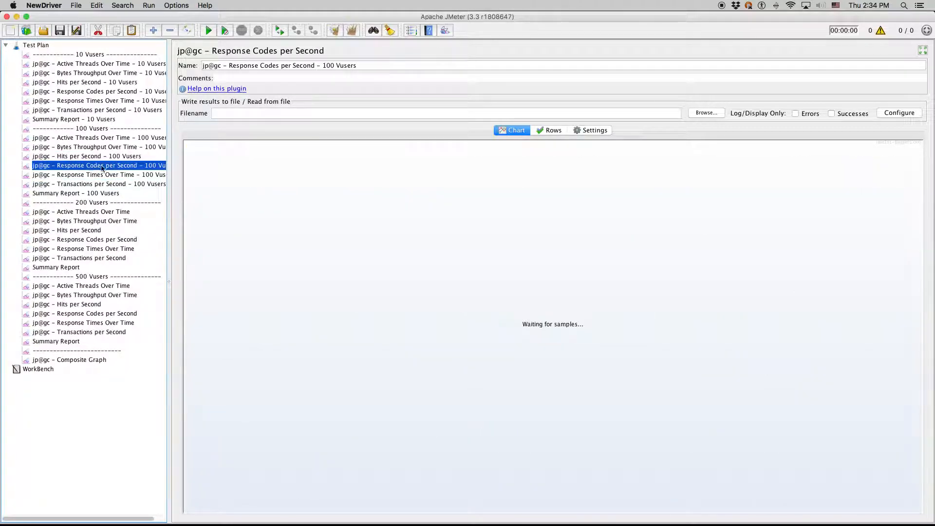
pyautogui.click(701, 114)
pyautogui.click(393, 229)
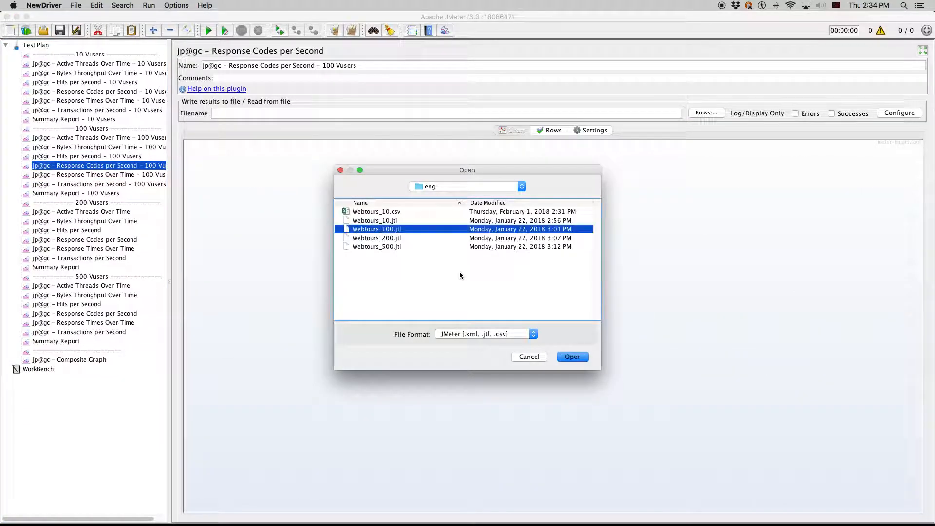
pyautogui.click(568, 358)
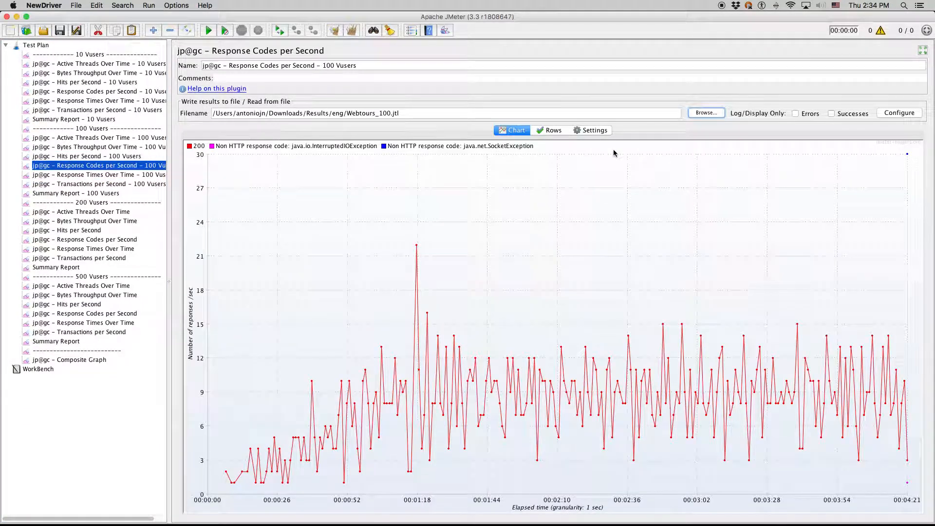
# - Set the Response Codes graph to final zeroing lines, at most 150 points per row and line width 3
pyautogui.click(582, 132)
pyautogui.click(240, 209)
pyautogui.click(194, 218)
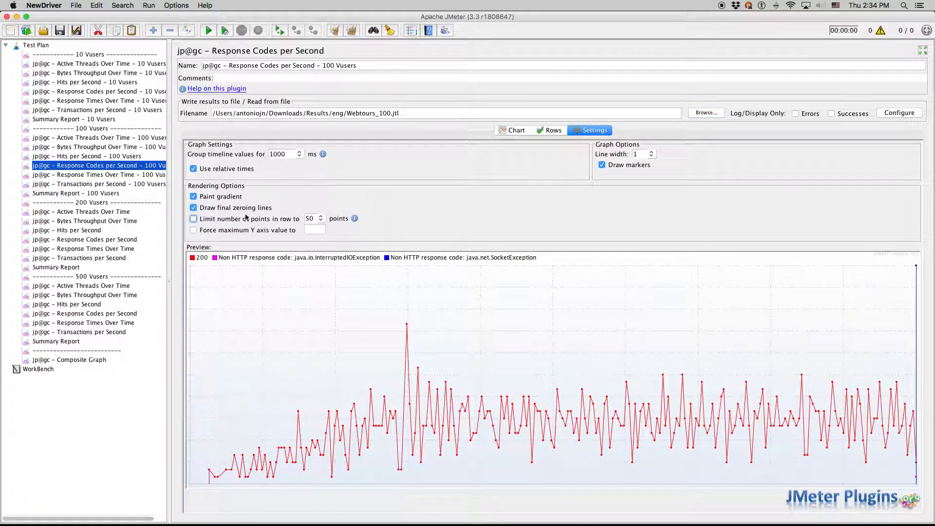
pyautogui.click(320, 218)
pyautogui.click(315, 254)
pyautogui.click(652, 154)
pyautogui.click(642, 189)
# - Hide the two Non HTTP response code rows, SocketException and InterruptedIOException, from the Response Codes graph and show its chart
pyautogui.click(551, 130)
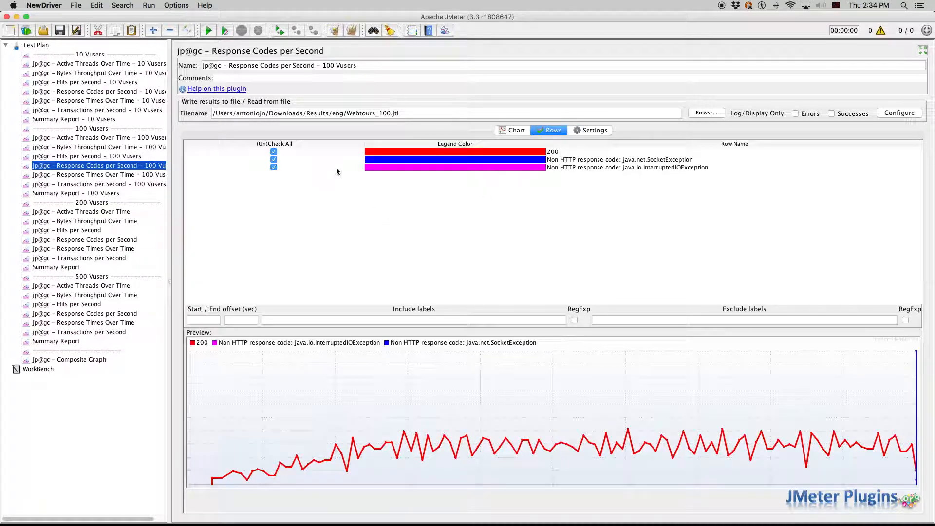
pyautogui.click(274, 160)
pyautogui.click(274, 167)
pyautogui.click(514, 131)
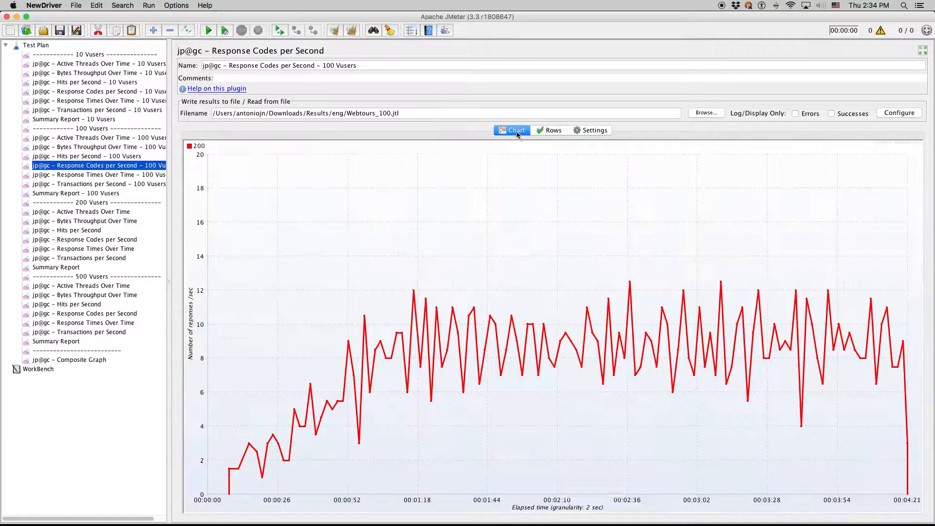
# - Load Webtours_100.jtl into the Response Times Over Time - 100 Vusers listener
pyautogui.click(90, 184)
pyautogui.click(128, 175)
pyautogui.click(706, 113)
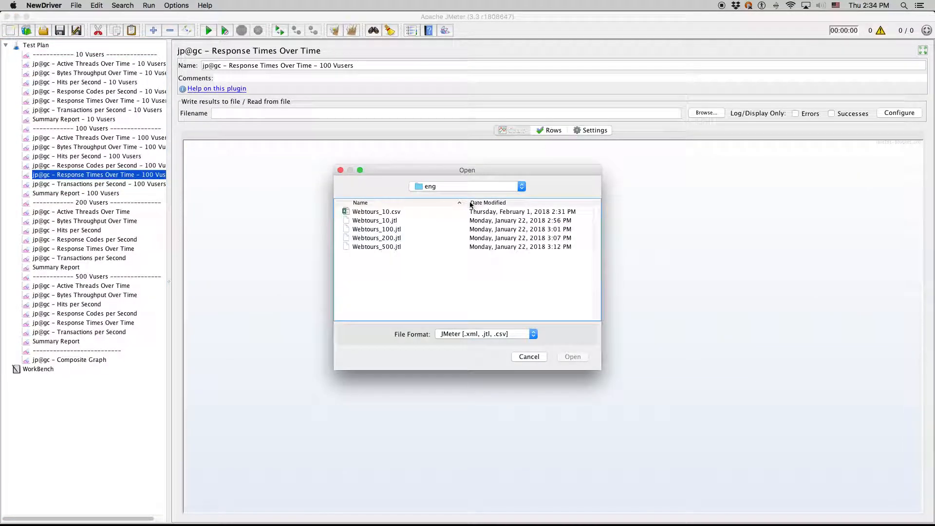
pyautogui.click(377, 229)
pyautogui.click(556, 356)
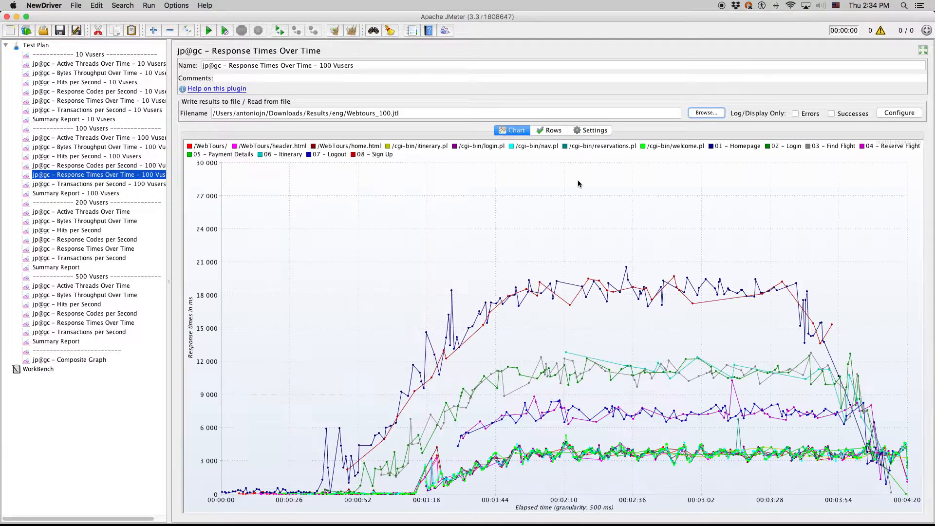
# - Set the Response Times graph to aggregated display with final zeroing lines, at most 150 points per row and line width 3, and show its chart
pyautogui.click(585, 130)
pyautogui.click(268, 190)
pyautogui.click(256, 251)
pyautogui.click(255, 240)
pyautogui.click(320, 250)
pyautogui.click(312, 289)
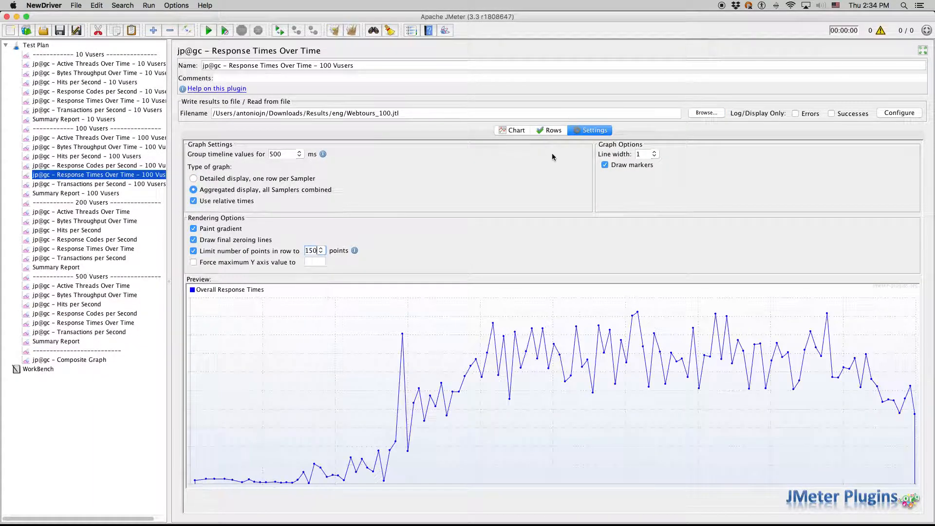
pyautogui.click(654, 154)
pyautogui.click(641, 189)
pyautogui.click(555, 130)
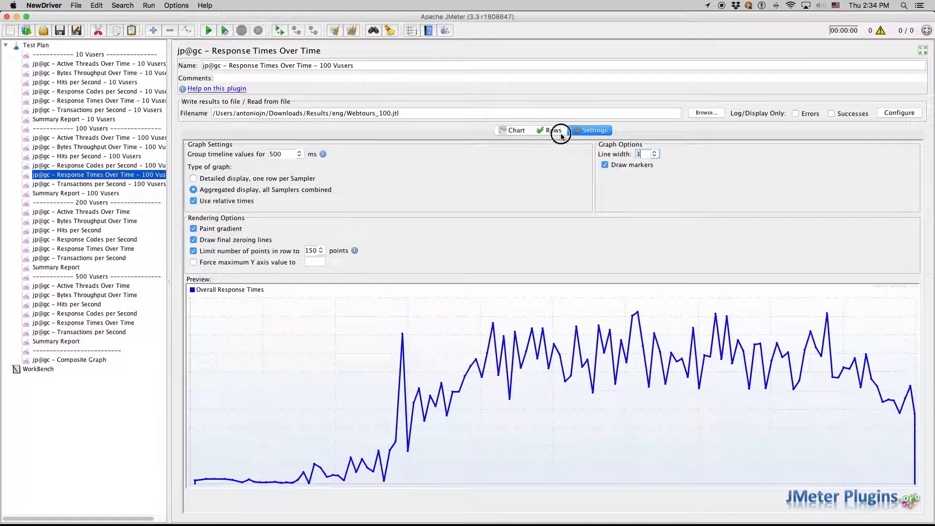
pyautogui.click(514, 130)
# - Load Webtours_100.jtl into the Transactions per Second - 100 Vusers listener
pyautogui.click(118, 184)
pyautogui.click(707, 113)
pyautogui.click(378, 229)
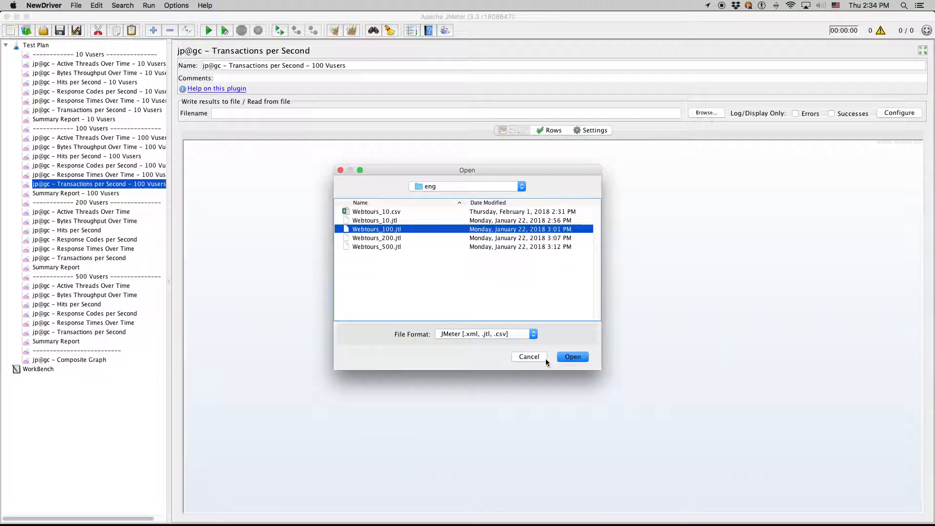
pyautogui.click(573, 357)
# - Set the Transactions per Second graph to aggregated display with final zeroing lines, at most 150 points per row and line width 3, and show its chart
pyautogui.click(554, 130)
pyautogui.click(595, 130)
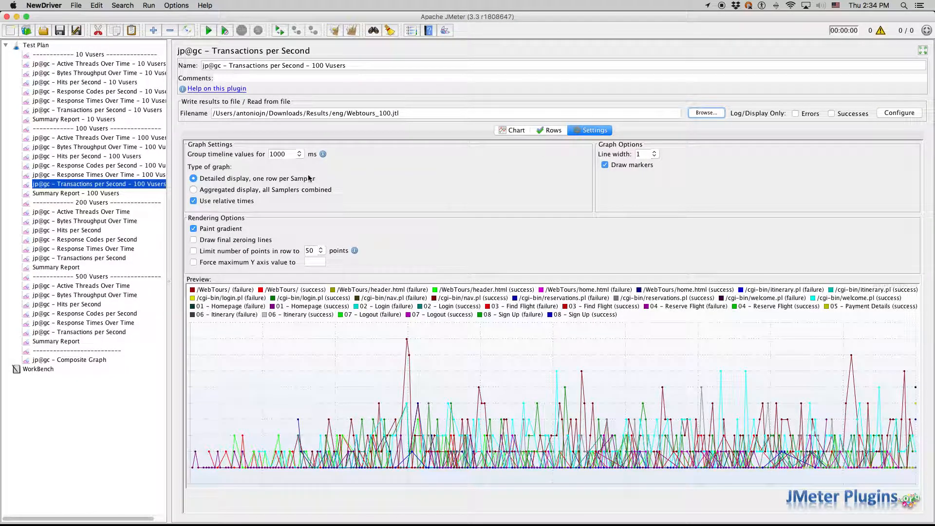
pyautogui.click(285, 190)
pyautogui.click(246, 251)
pyautogui.click(321, 251)
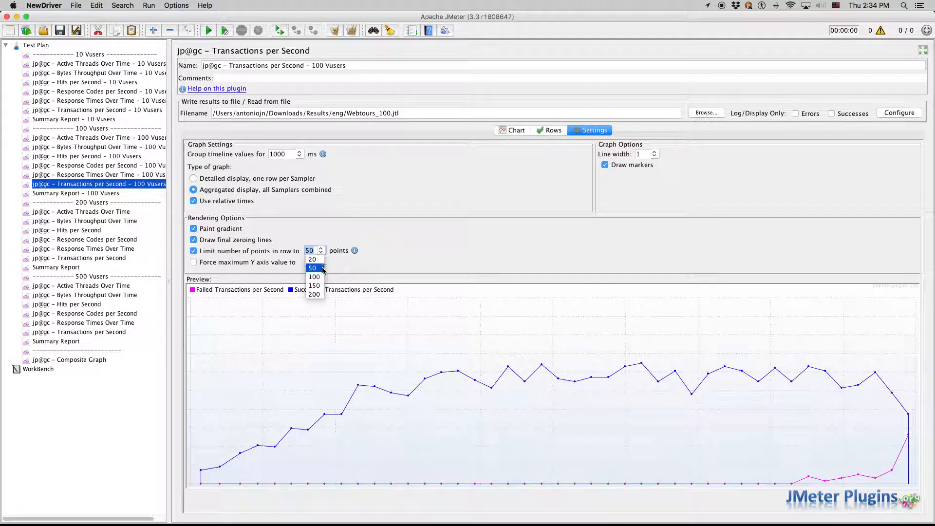
pyautogui.click(311, 285)
pyautogui.click(654, 154)
pyautogui.click(645, 190)
pyautogui.click(514, 130)
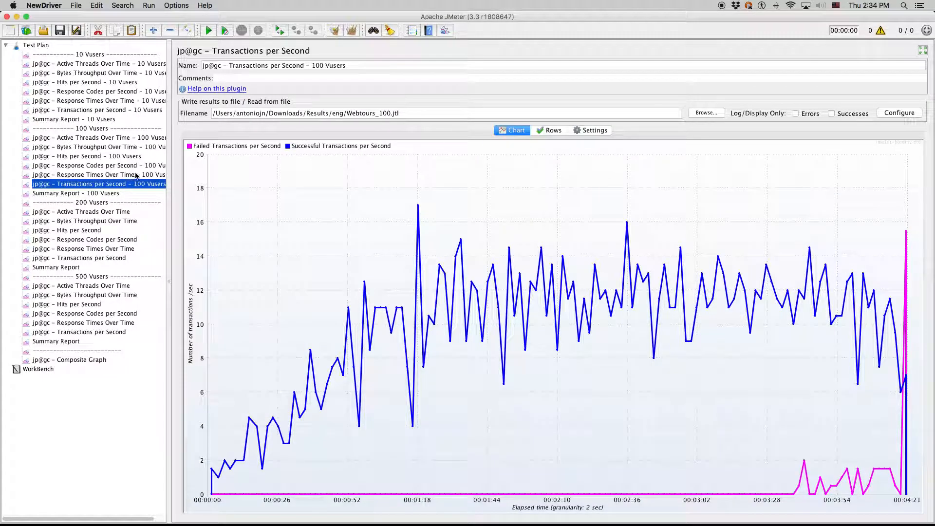
# - Check the 100 Vusers Summary Report and load Webtours_200.jtl into the Summary Report of the 200 Vusers group
pyautogui.click(103, 194)
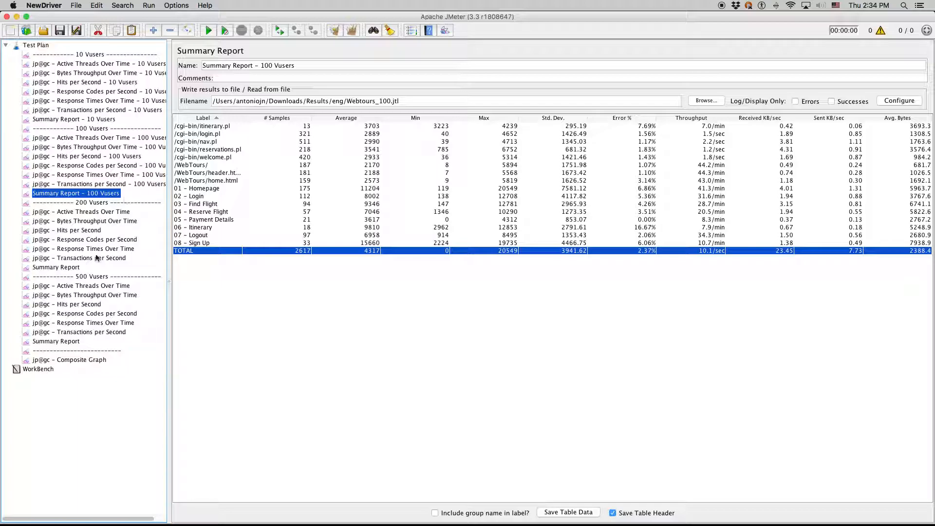
pyautogui.click(68, 266)
pyautogui.click(706, 100)
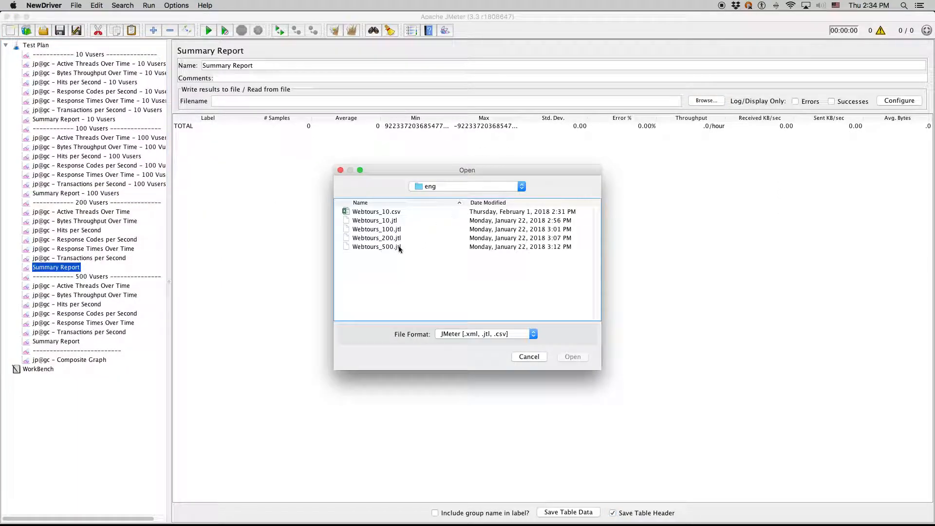
pyautogui.click(389, 246)
pyautogui.click(573, 356)
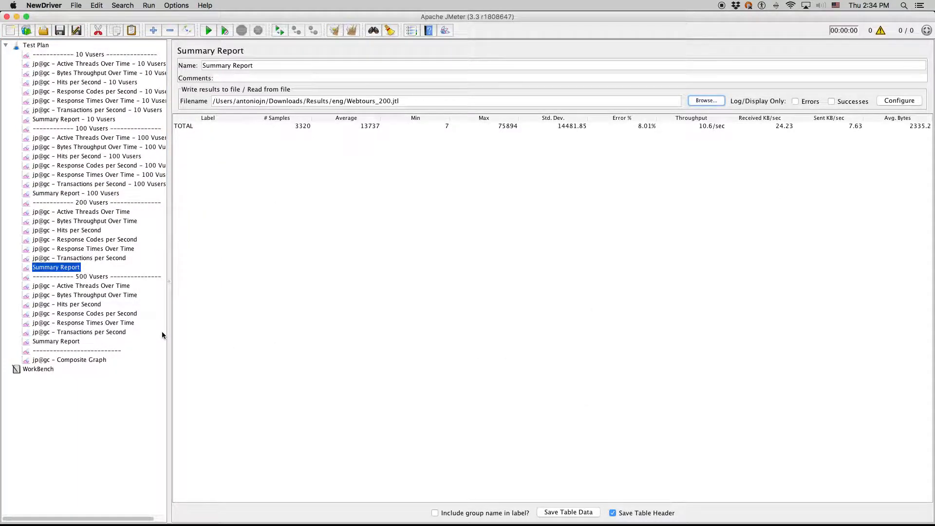
# - Load Webtours_500.jtl into the Summary Report of the 500 Vusers group and sort its table by label
pyautogui.click(68, 343)
pyautogui.click(707, 101)
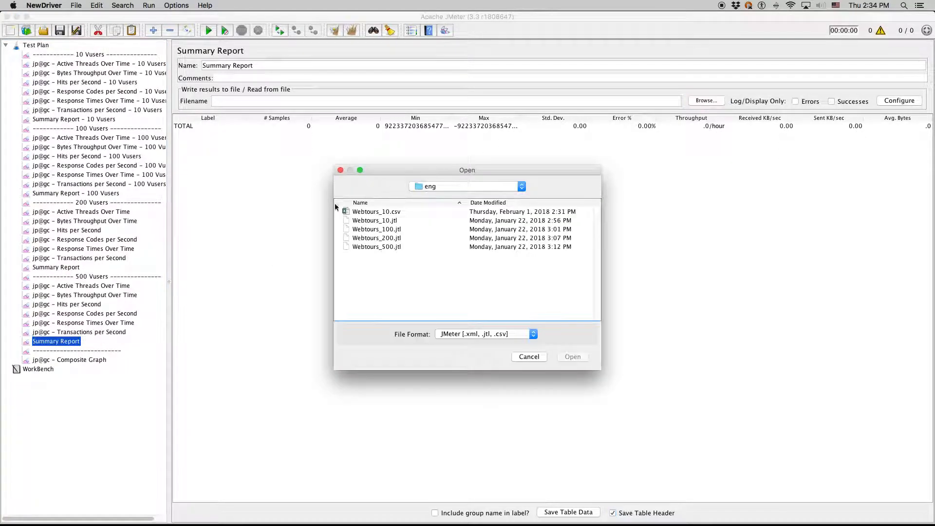
pyautogui.click(377, 247)
pyautogui.click(560, 356)
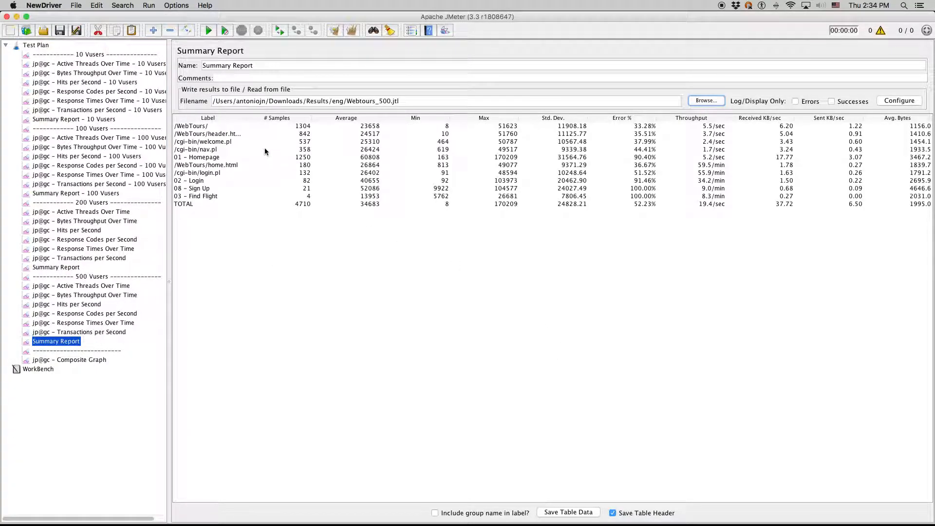
pyautogui.click(203, 118)
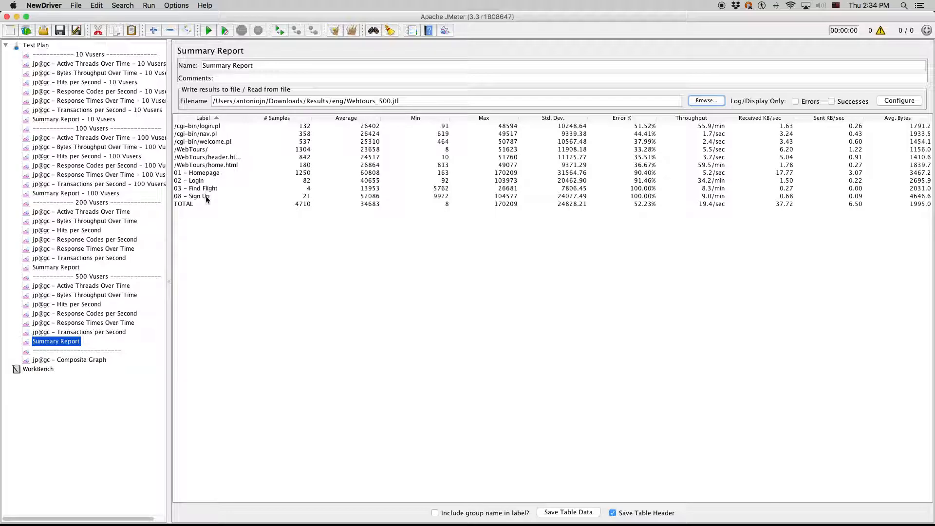
# - Examine the error percentages of the numbered transactions from 01 - Homepage to 08 - Sign Up and of the TOTAL row in the 500 Vusers summary
pyautogui.click(218, 174)
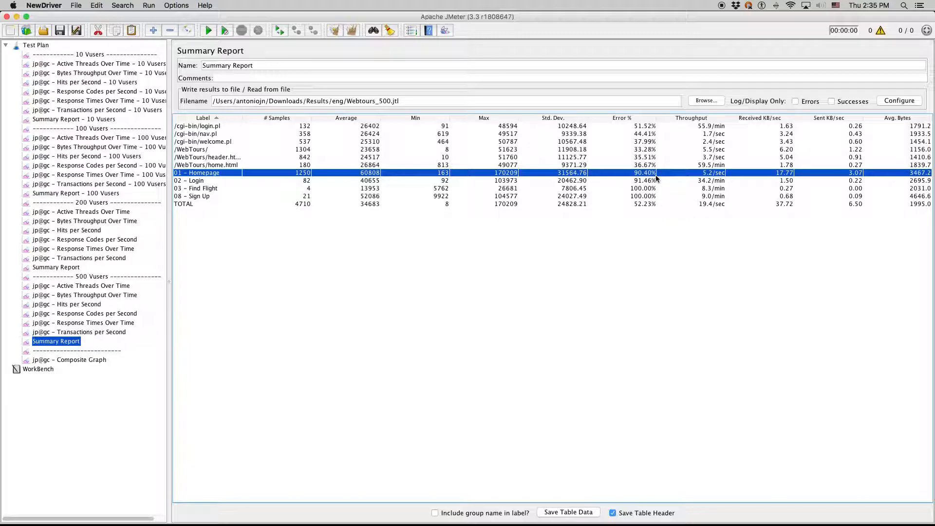
pyautogui.keyDown('shift'); pyautogui.click(649, 197); pyautogui.keyUp('shift')
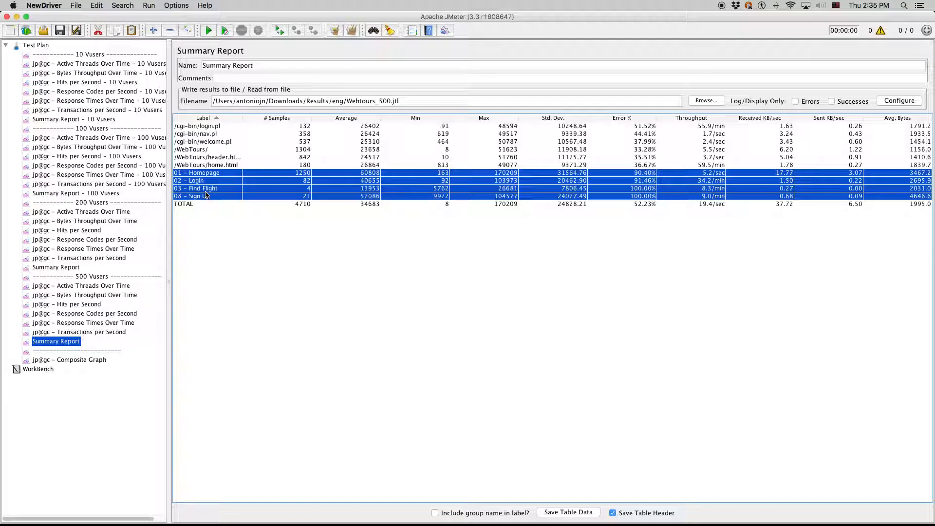
pyautogui.click(653, 204)
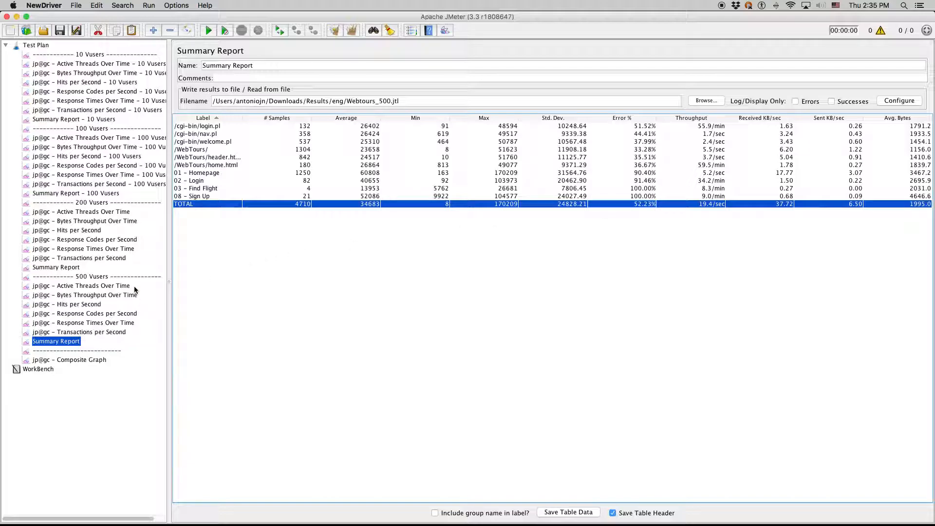
# - Sort the 200 Vusers Summary Report by label and compare its TOTAL row with the 100 Vusers summary
pyautogui.click(62, 269)
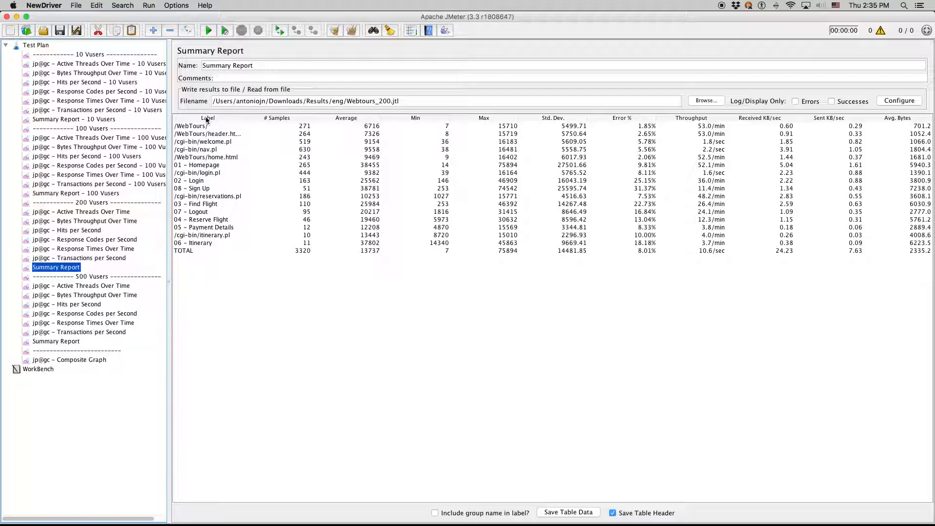
pyautogui.click(211, 135)
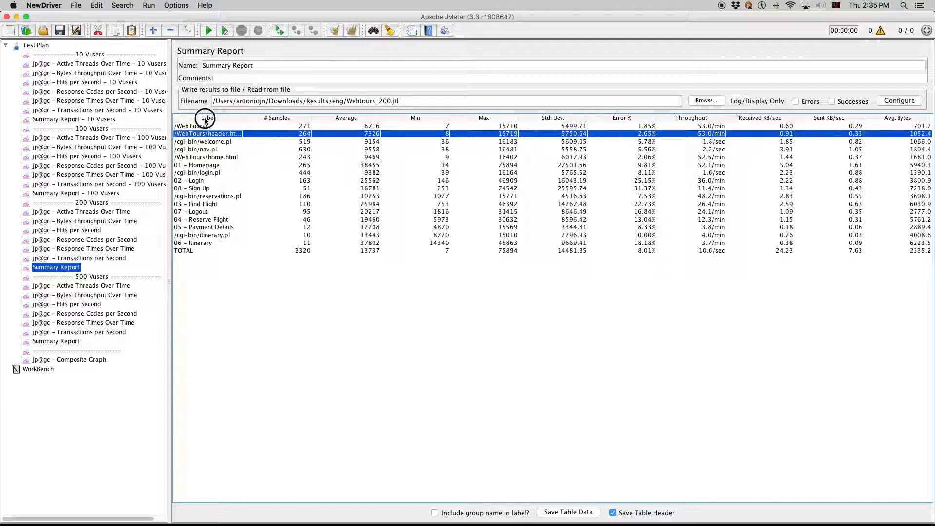
pyautogui.click(204, 118)
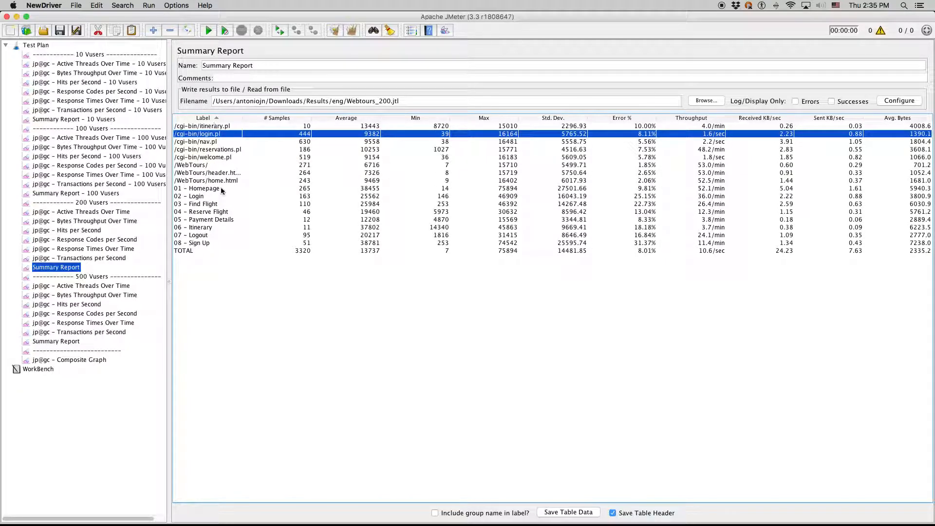
pyautogui.click(222, 190)
pyautogui.click(203, 250)
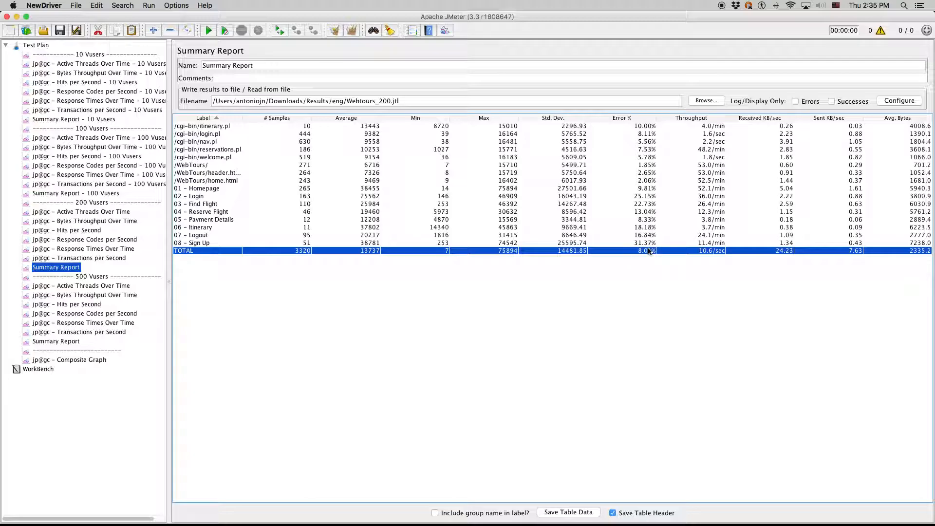
pyautogui.click(74, 193)
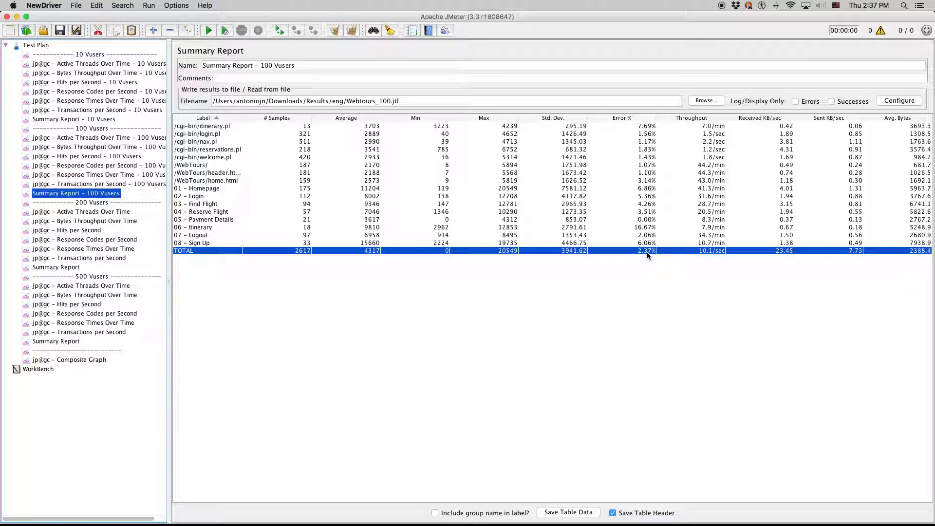
# - Open the graph sources of the Composite Graph listener and collapse all the source groups
pyautogui.click(100, 360)
pyautogui.click(544, 106)
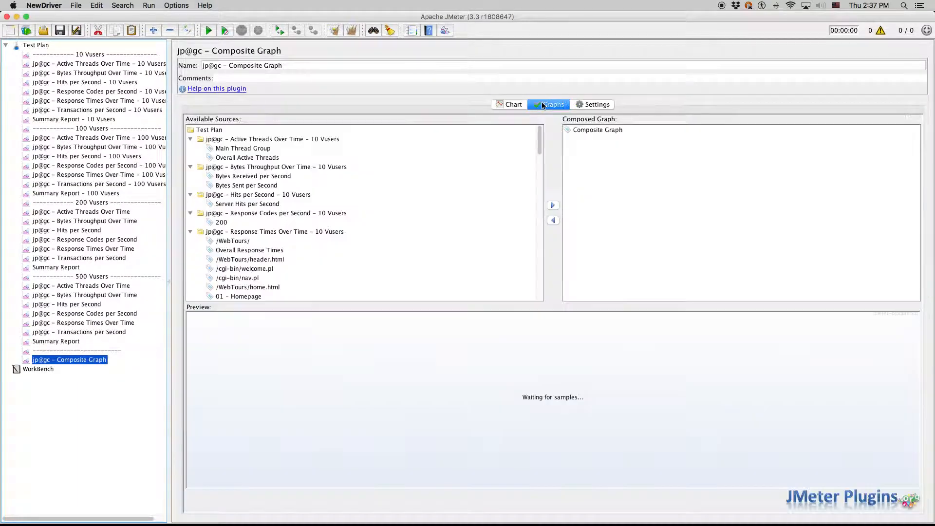
pyautogui.click(237, 141)
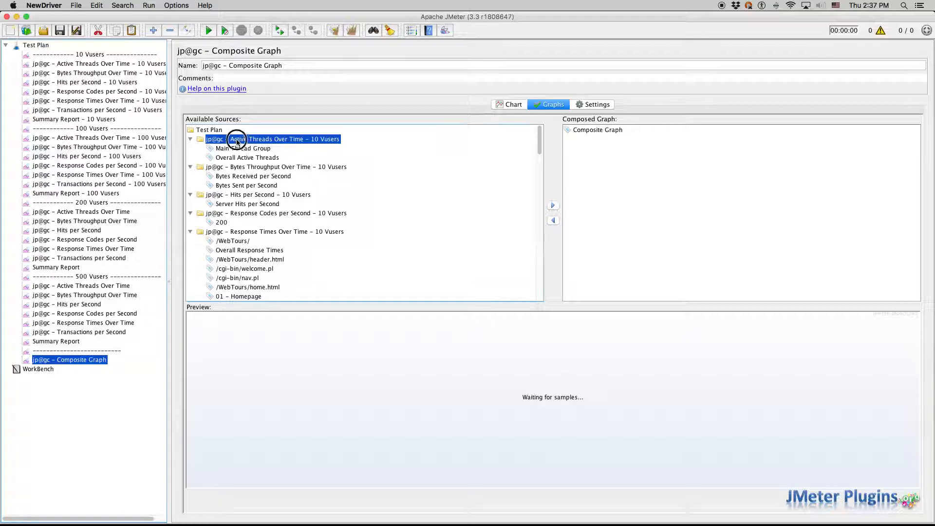
pyautogui.press('Left')
pyautogui.press('Down')
pyautogui.press('Left')
pyautogui.press('Down')
pyautogui.press('Left')
pyautogui.press('Down')
pyautogui.press('Left')
pyautogui.press('Down')
pyautogui.press('Left')
pyautogui.press('Down')
pyautogui.press('Left')
pyautogui.press('Down')
pyautogui.press('Left')
pyautogui.press('Left')
pyautogui.press('Down')
pyautogui.press('Down')
# - Add the Active Threads Over Time sources for 10 and 100 Vusers to the composite graph and show its chart
pyautogui.click(237, 142)
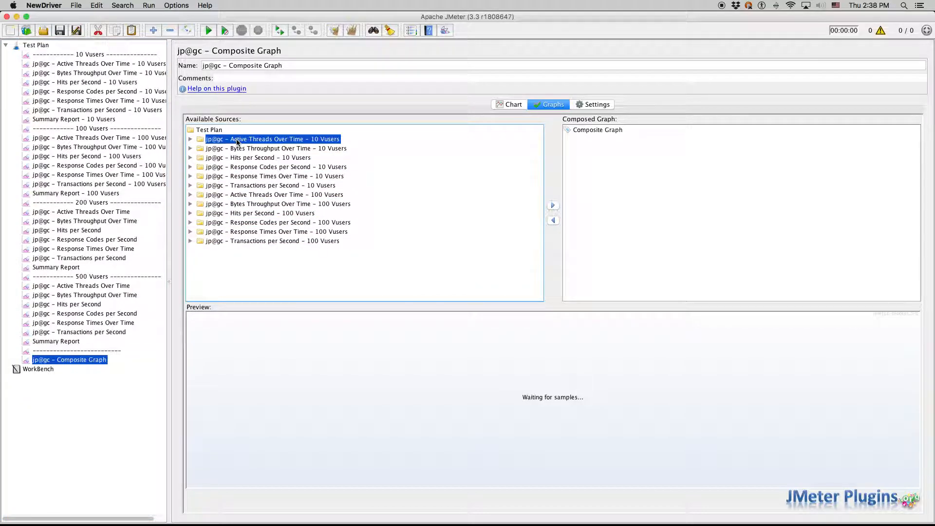
pyautogui.keyDown('super'); pyautogui.click(274, 196); pyautogui.keyUp('super')
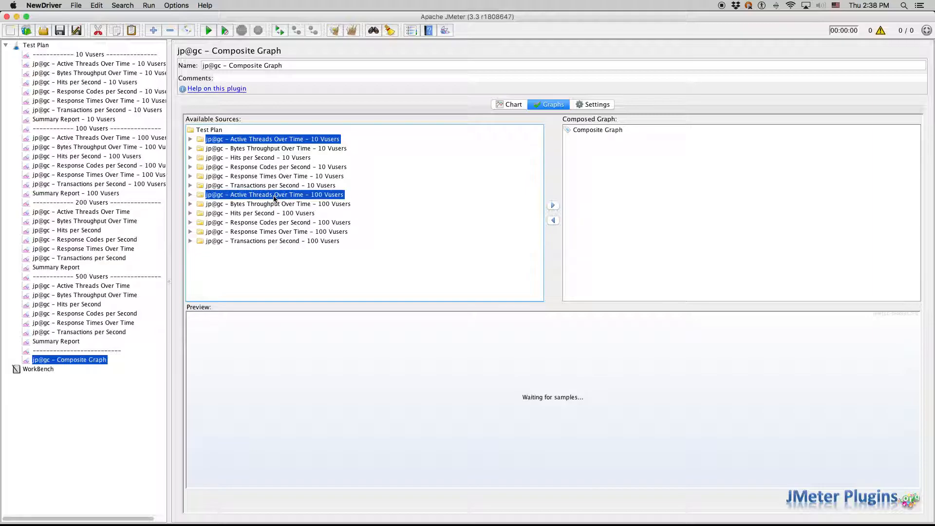
pyautogui.click(553, 206)
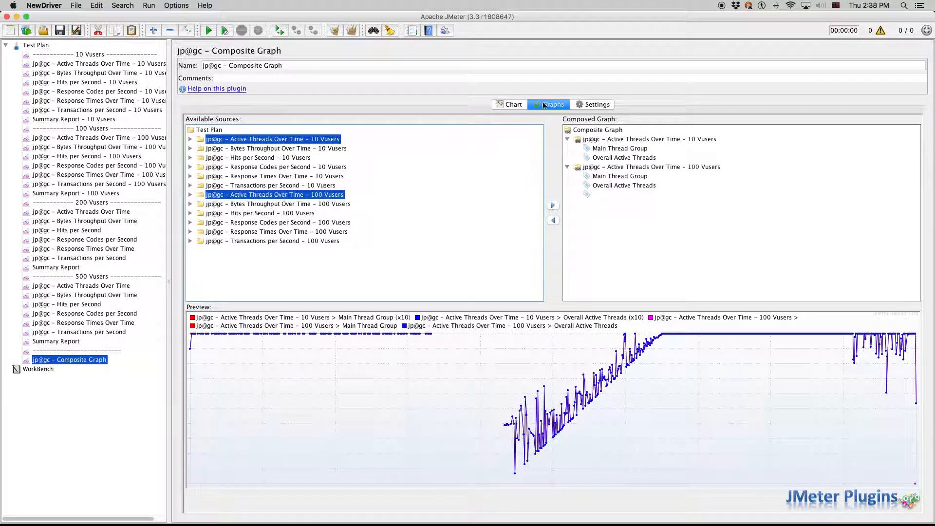
pyautogui.click(511, 104)
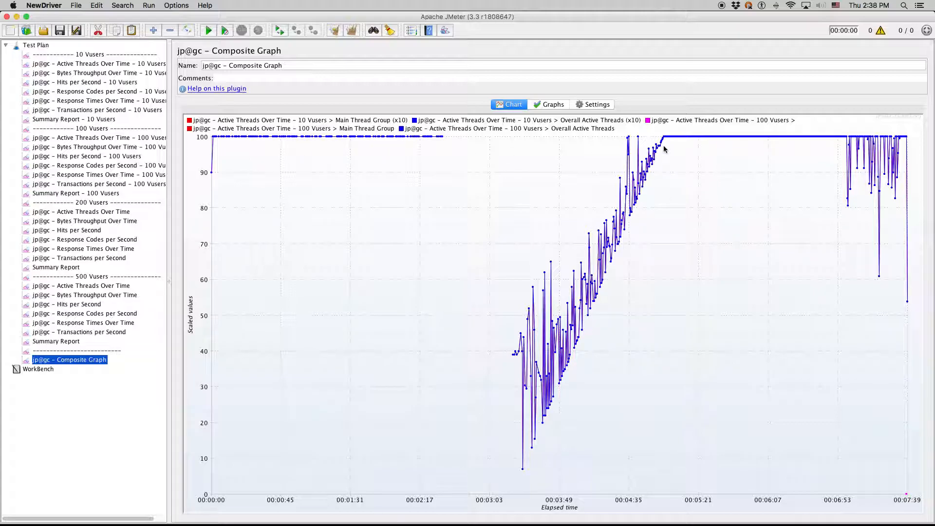
# - Replace the Active Threads sources in the composite graph with Bytes Throughput Over Time for 10 and 100 Vusers
pyautogui.click(546, 105)
pyautogui.click(616, 167)
pyautogui.press('Delete')
pyautogui.click(609, 139)
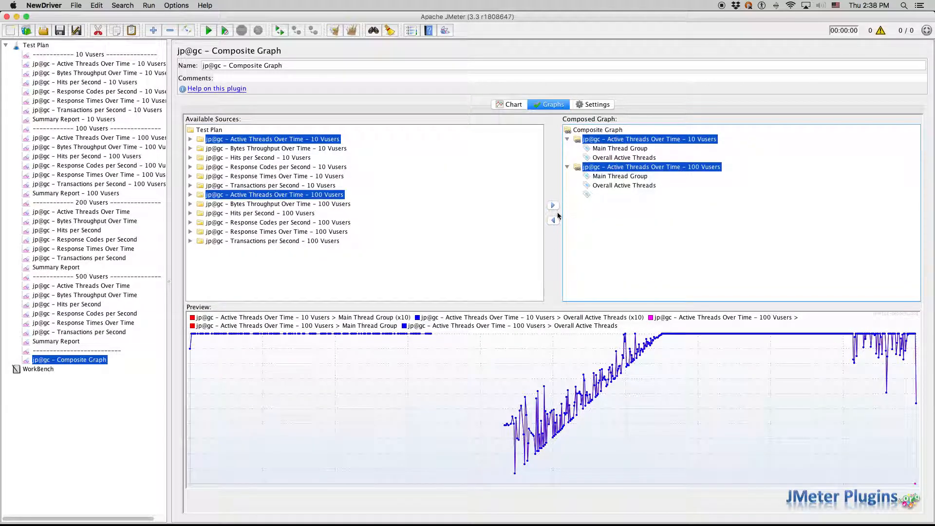
pyautogui.click(553, 220)
pyautogui.click(321, 149)
pyautogui.keyDown('super'); pyautogui.click(319, 205); pyautogui.keyUp('super')
pyautogui.click(553, 205)
# - Give the composite graph final zeroing lines, at most 150 points per row and line width 3, and show its chart
pyautogui.click(596, 105)
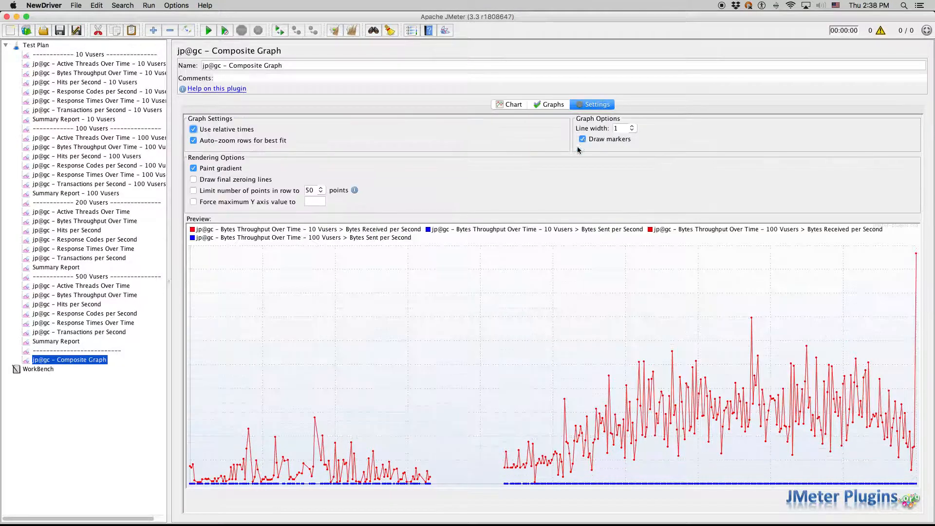
pyautogui.click(217, 181)
pyautogui.click(320, 190)
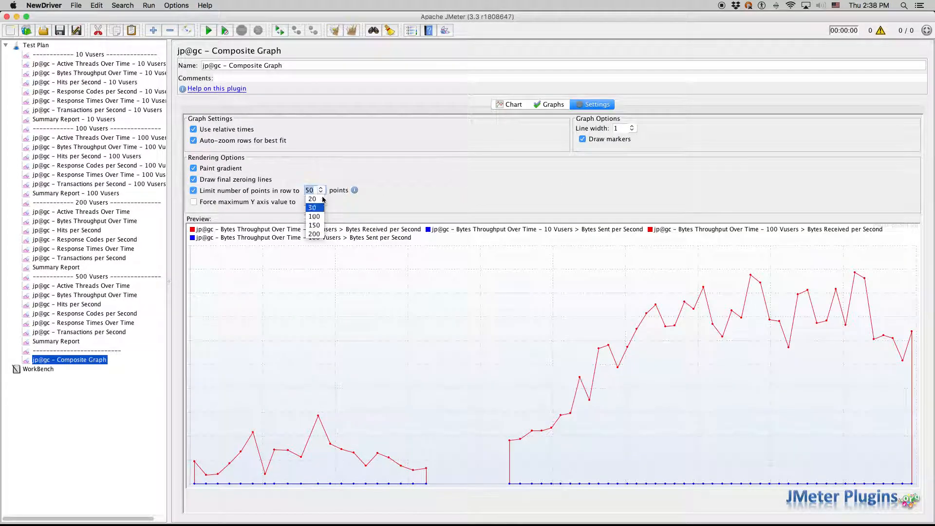
pyautogui.click(313, 224)
pyautogui.click(628, 128)
pyautogui.click(621, 161)
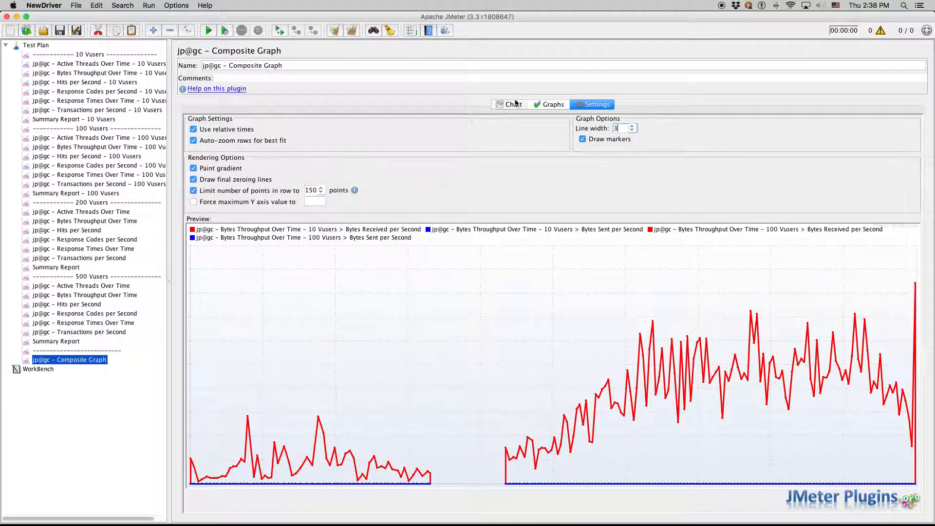
pyautogui.click(509, 104)
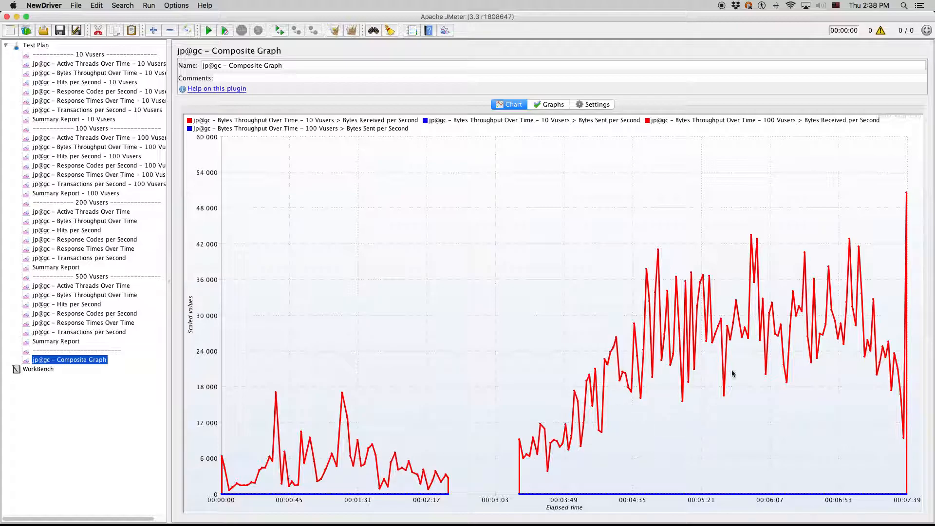
# - Replace the Bytes Throughput sources in the composite graph with Hits per Second for 10 and 100 Vusers, and show its chart
pyautogui.click(549, 104)
pyautogui.click(638, 167)
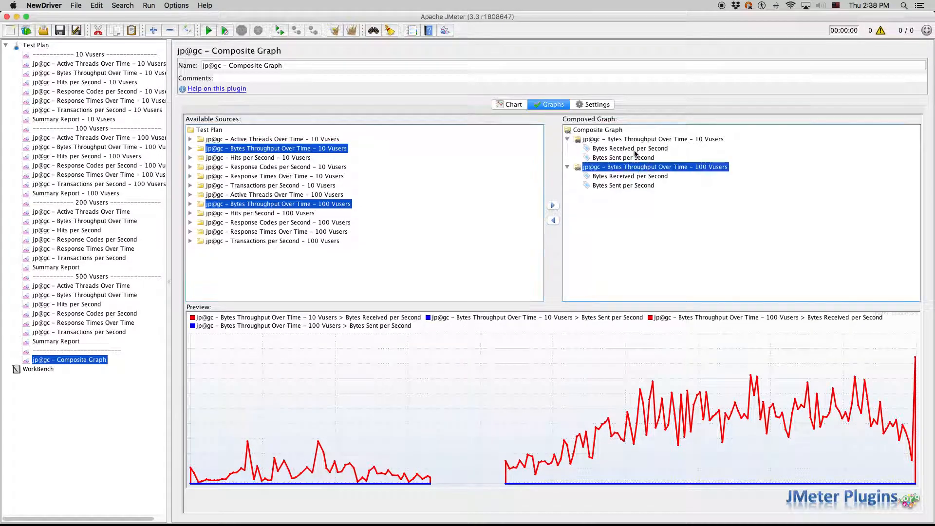
pyautogui.keyDown('super'); pyautogui.click(629, 139); pyautogui.keyUp('super')
pyautogui.click(553, 220)
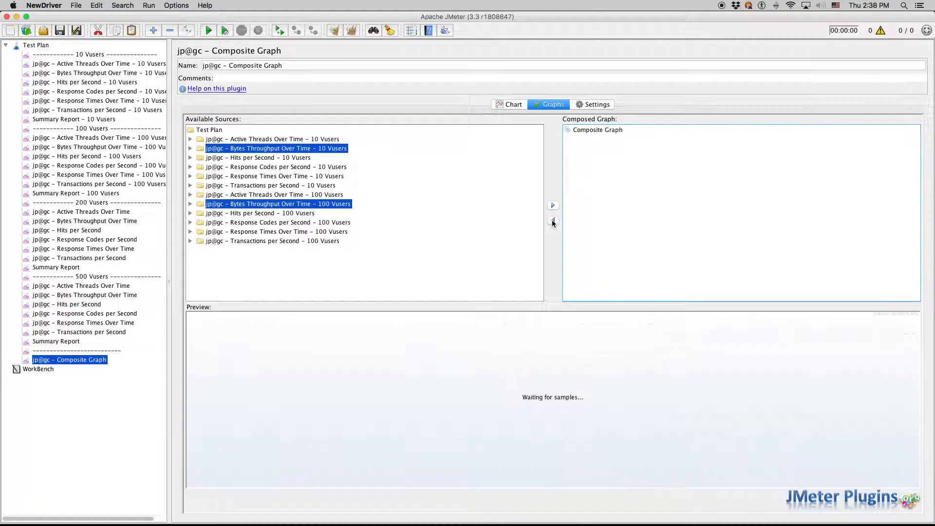
pyautogui.click(324, 222)
pyautogui.click(284, 214)
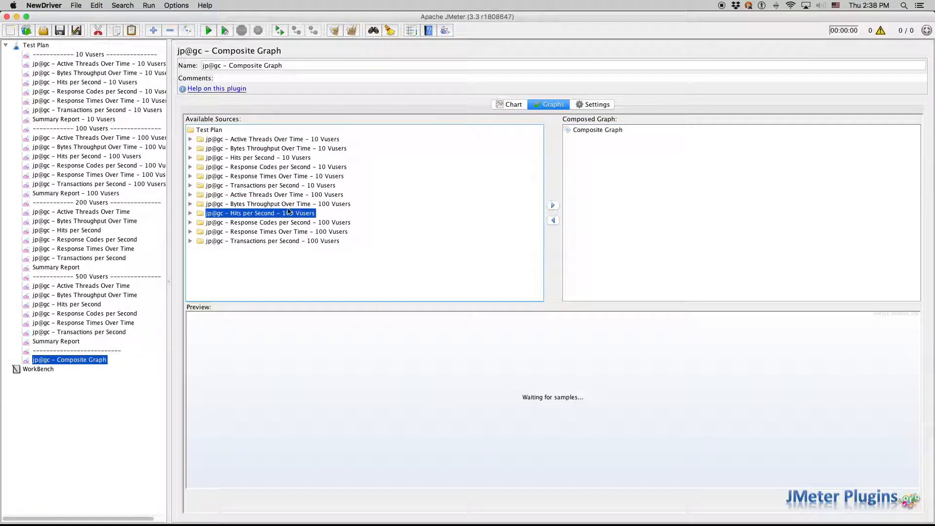
pyautogui.keyDown('super'); pyautogui.click(294, 158); pyautogui.keyUp('super')
pyautogui.click(553, 205)
pyautogui.click(512, 105)
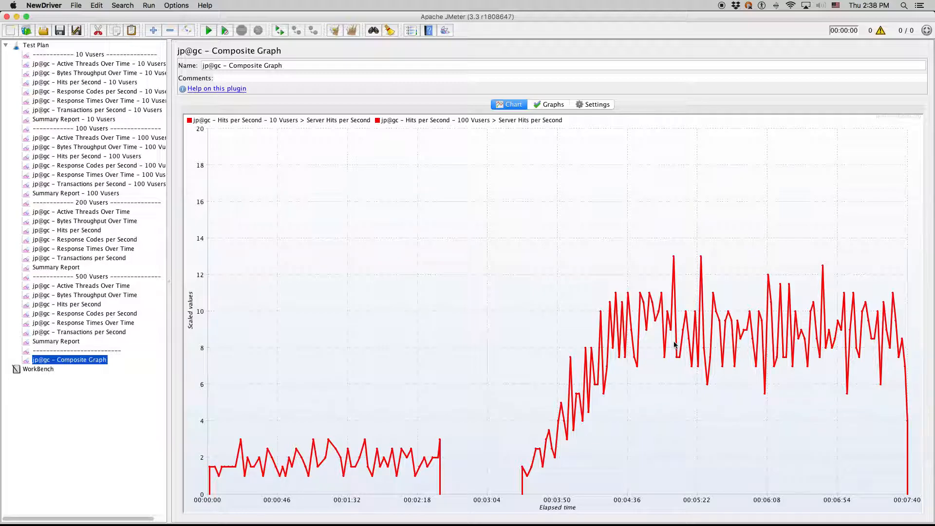
# - Replace the Hits per Second sources in the composite graph with Overall Response Times from Response Times Over Time for 10 Vusers
pyautogui.click(535, 106)
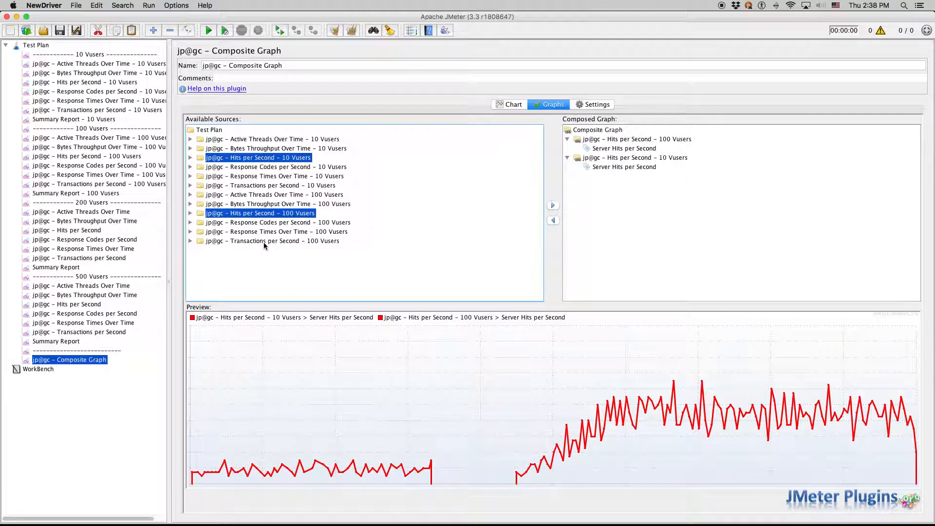
pyautogui.click(276, 233)
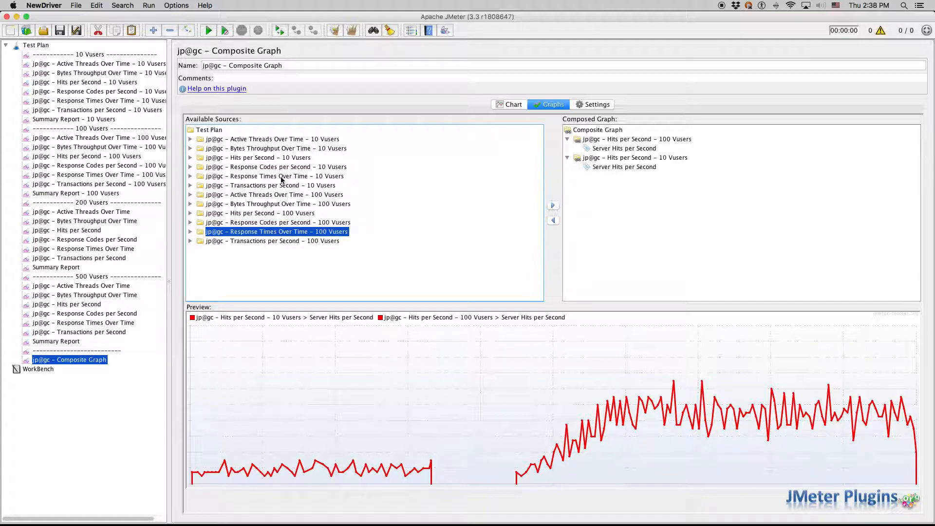
pyautogui.click(191, 176)
pyautogui.scroll(-1, 249, 185)
pyautogui.click(248, 177)
pyautogui.click(274, 185)
pyautogui.click(630, 158)
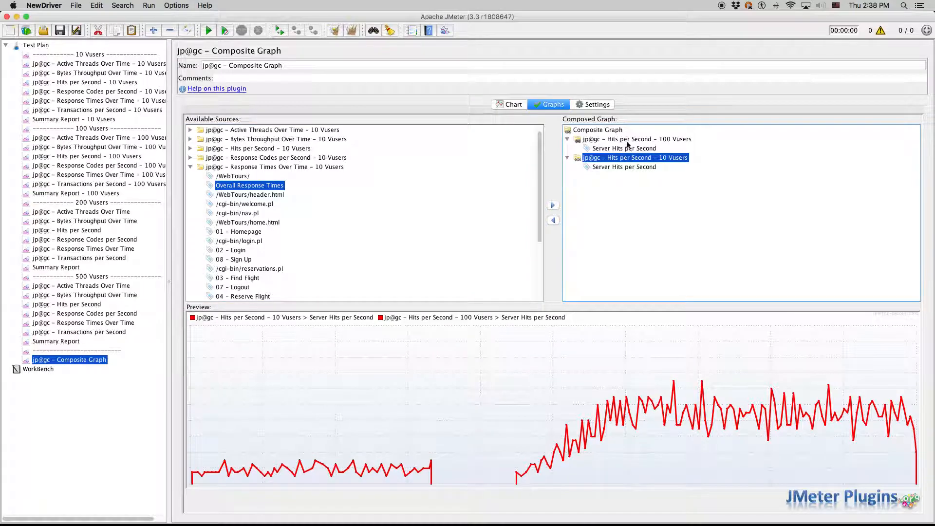
pyautogui.keyDown('super'); pyautogui.click(627, 140); pyautogui.keyUp('super')
pyautogui.click(553, 221)
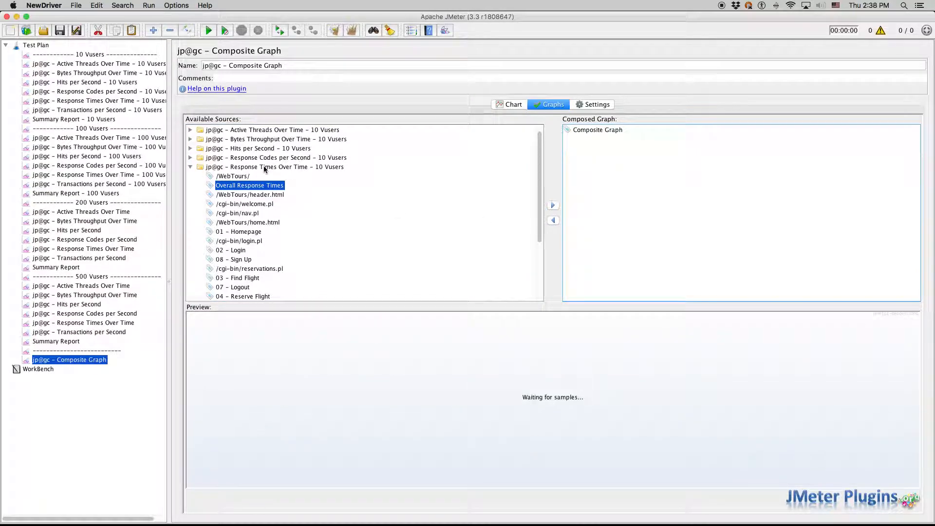
pyautogui.click(552, 205)
# - Add Overall Response Times from Response Times Over Time for 100 Vusers to the composite graph and show its chart
pyautogui.scroll(-5, 368, 200)
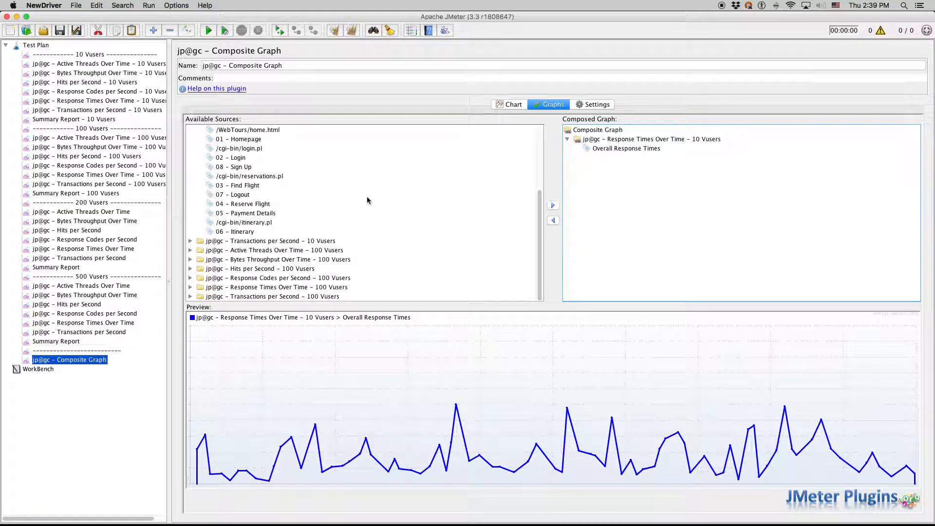
pyautogui.click(190, 288)
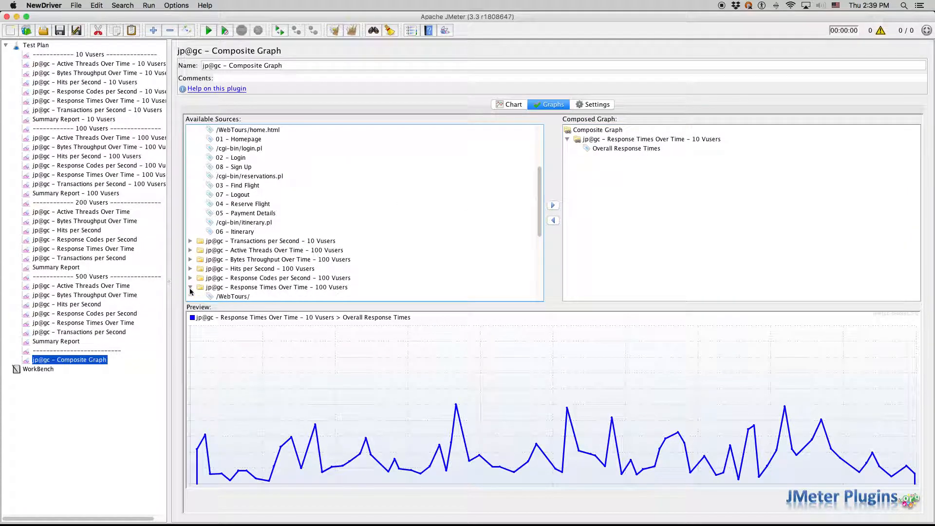
pyautogui.scroll(-3, 258, 219)
pyautogui.click(257, 148)
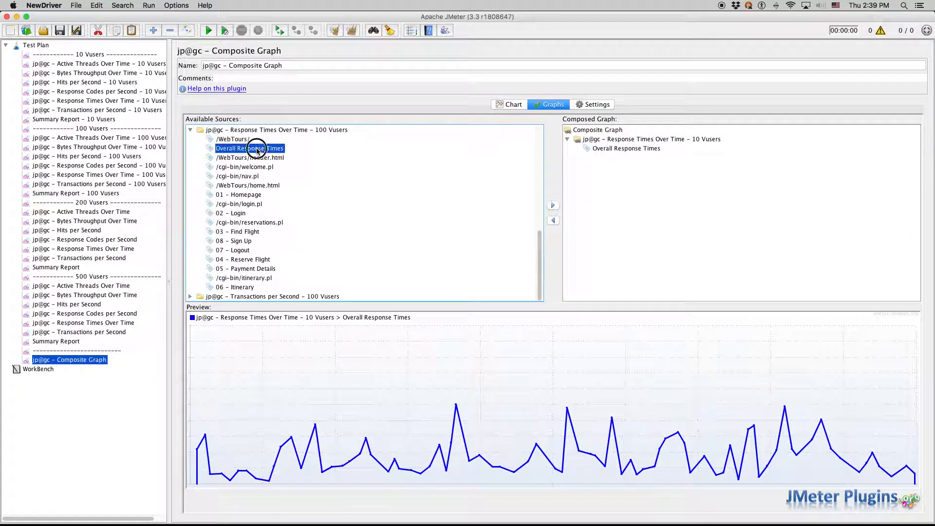
pyautogui.click(553, 205)
pyautogui.click(509, 104)
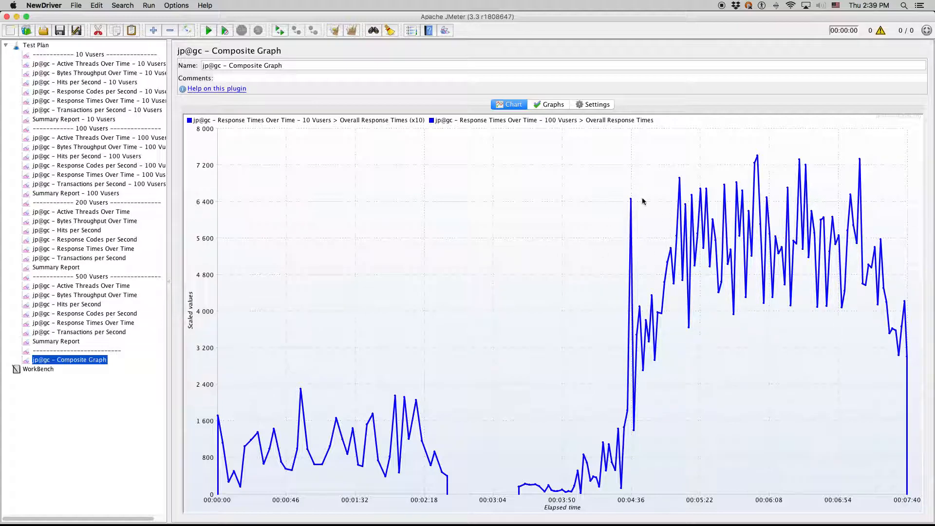
# - Remove both Response Times Over Time sources from the composite graph and collapse the expanded groups among the available sources
pyautogui.click(554, 105)
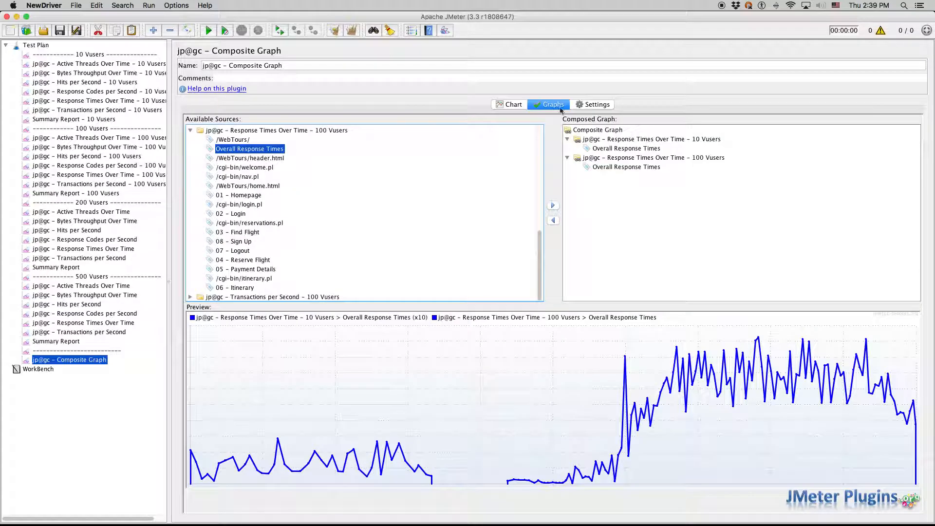
pyautogui.click(603, 148)
pyautogui.doubleClick(599, 159)
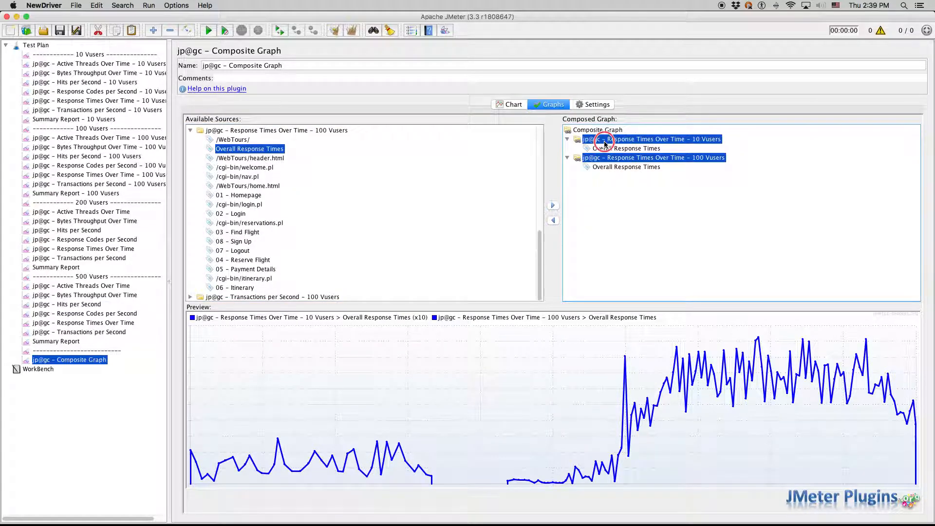
pyautogui.click(554, 207)
pyautogui.click(190, 130)
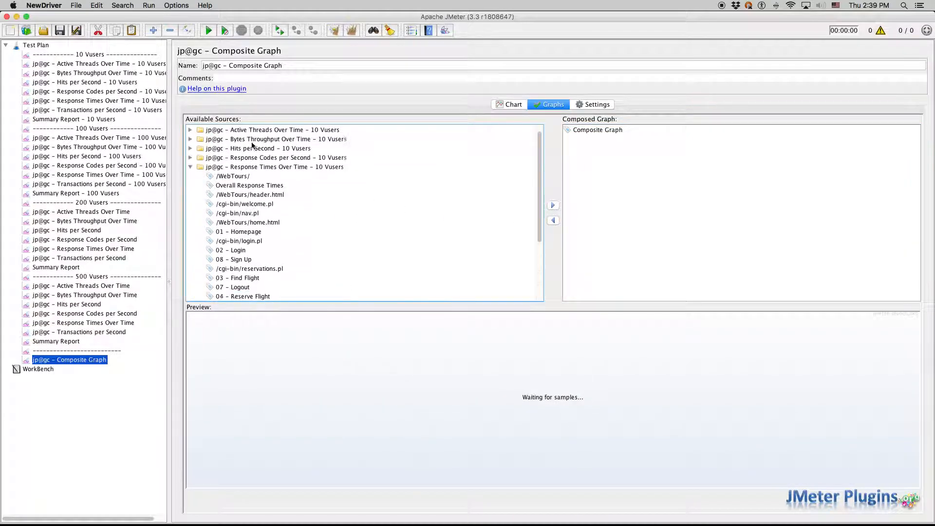
pyautogui.click(190, 175)
# - Add Active Threads Over Time and Bytes Throughput Over Time for 10 Vusers to the composite graph and show its chart
pyautogui.click(277, 138)
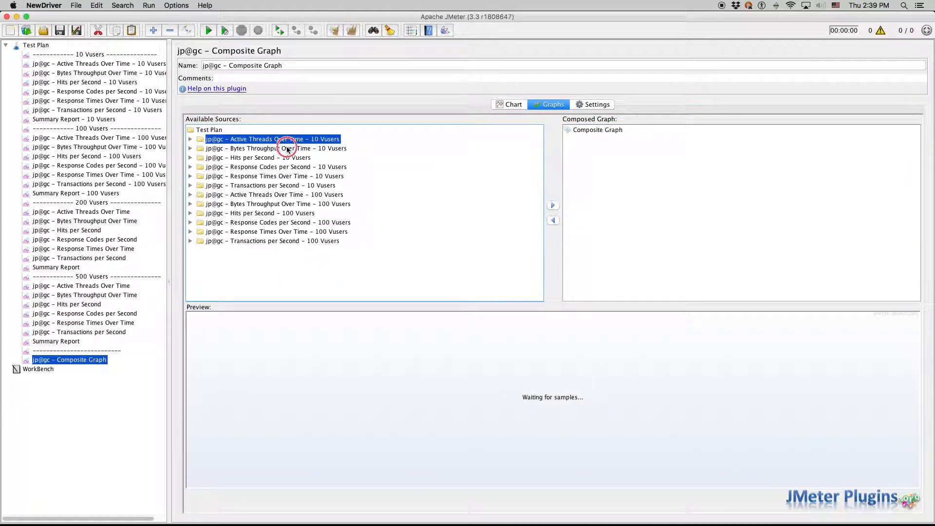
pyautogui.keyDown('shift'); pyautogui.click(286, 148); pyautogui.keyUp('shift')
pyautogui.click(553, 206)
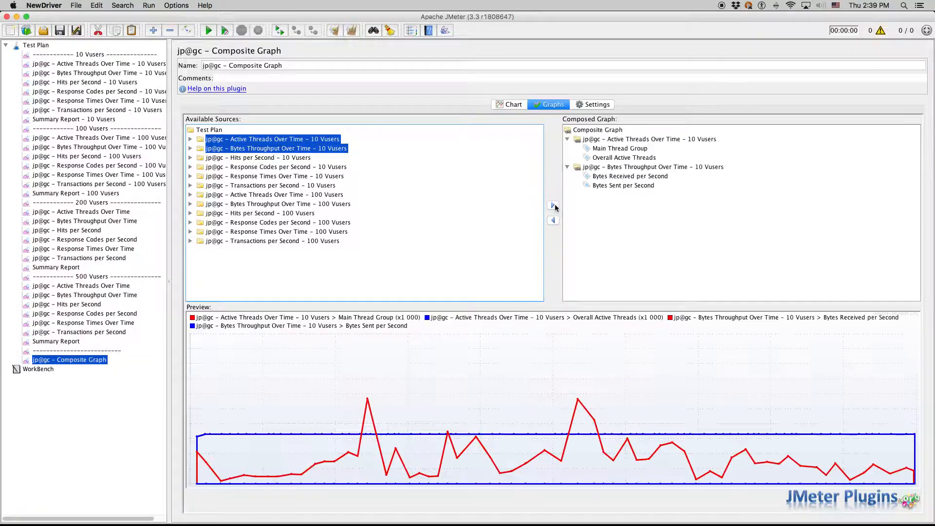
pyautogui.click(507, 104)
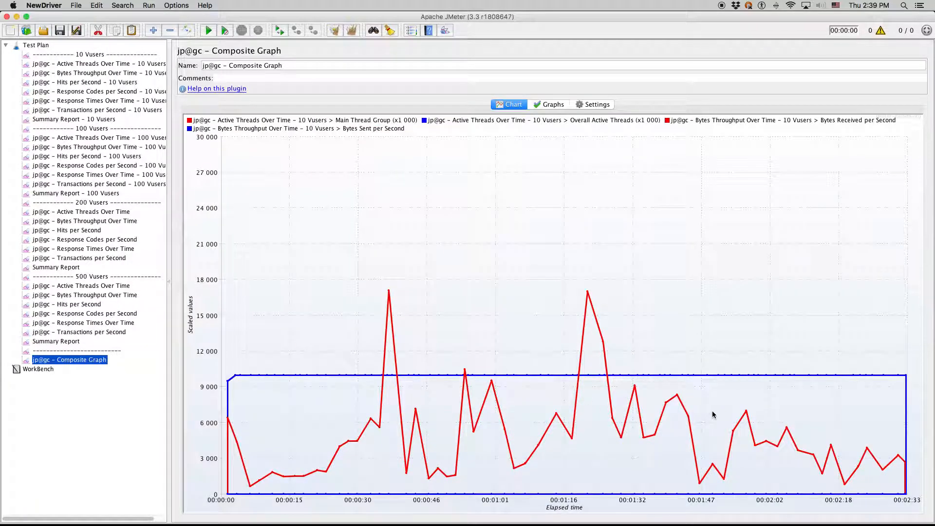
# - Replace the composite graph's sources with Active Threads Over Time and Hits per Second for 10 Vusers, and show its chart
pyautogui.click(552, 104)
pyautogui.click(634, 166)
pyautogui.keyDown('super'); pyautogui.click(633, 139); pyautogui.keyUp('super')
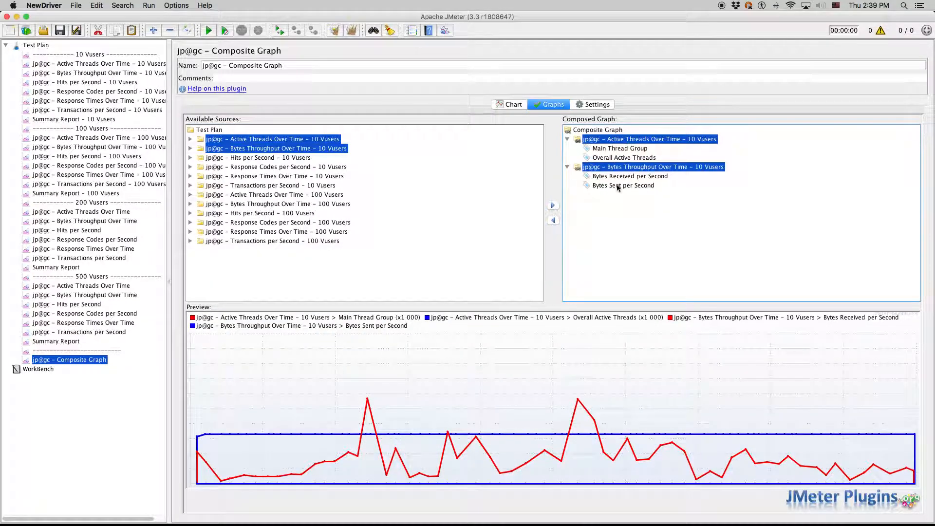
pyautogui.click(553, 220)
pyautogui.click(249, 157)
pyautogui.keyDown('super'); pyautogui.click(260, 140); pyautogui.keyUp('super')
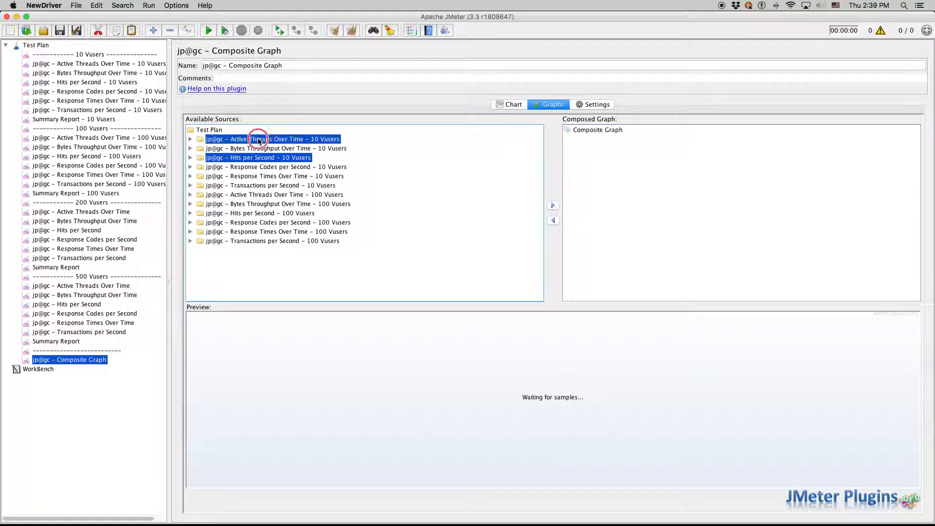
pyautogui.click(553, 205)
pyautogui.click(508, 102)
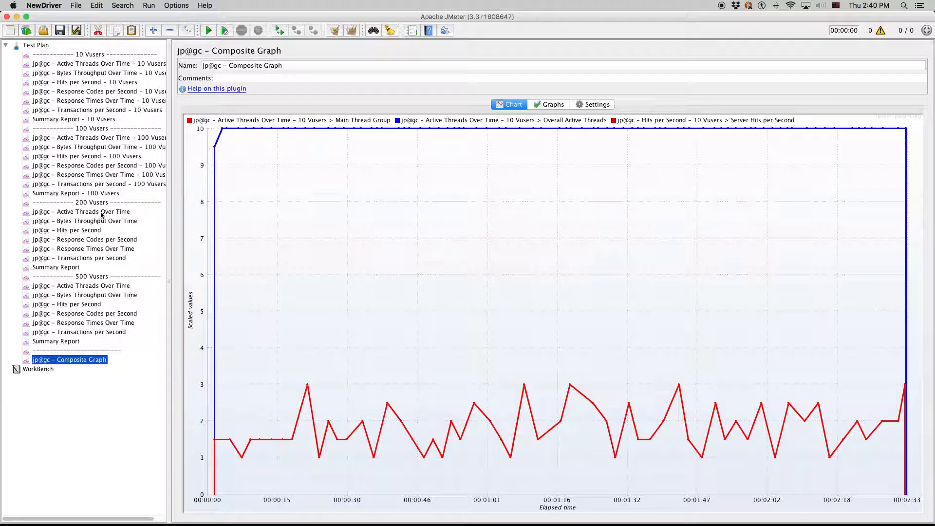
# - Review the response times, summary report and active threads for 100 Vusers, and return to the composite graph
pyautogui.click(102, 158)
pyautogui.click(110, 174)
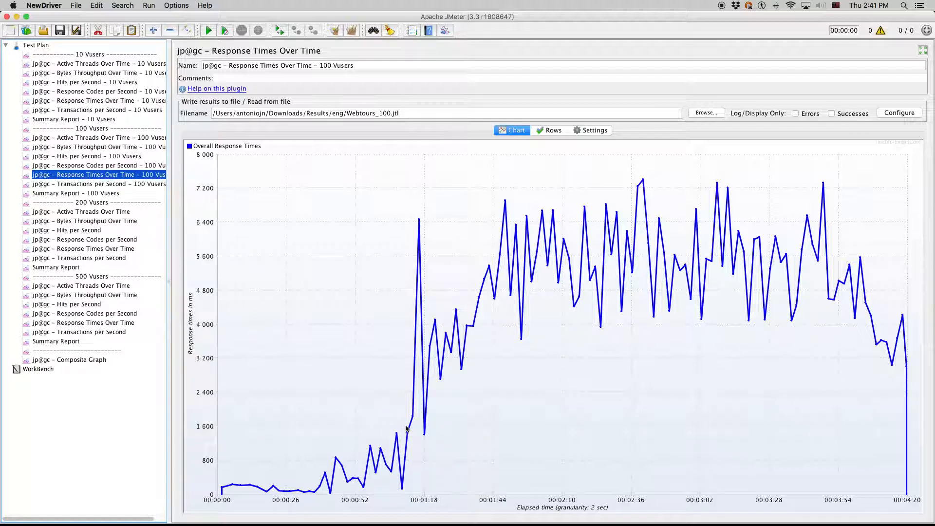
pyautogui.click(93, 193)
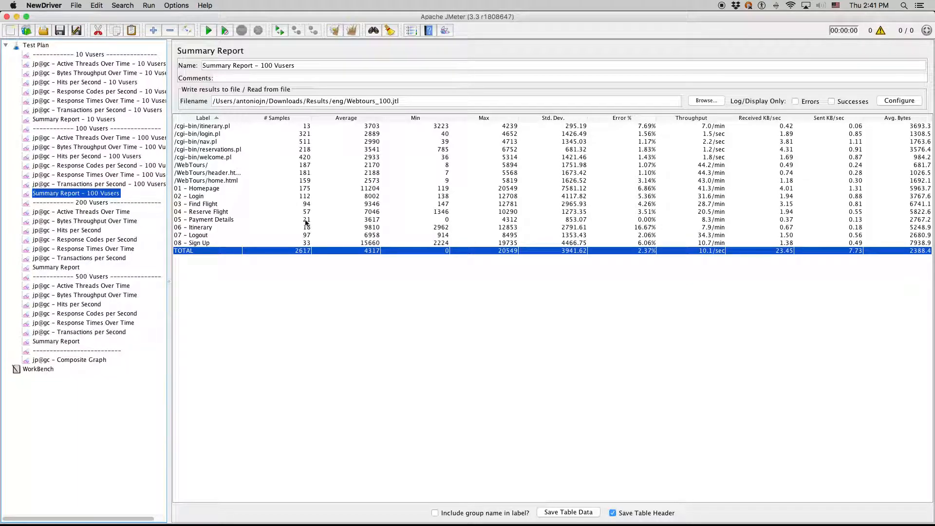
pyautogui.click(84, 139)
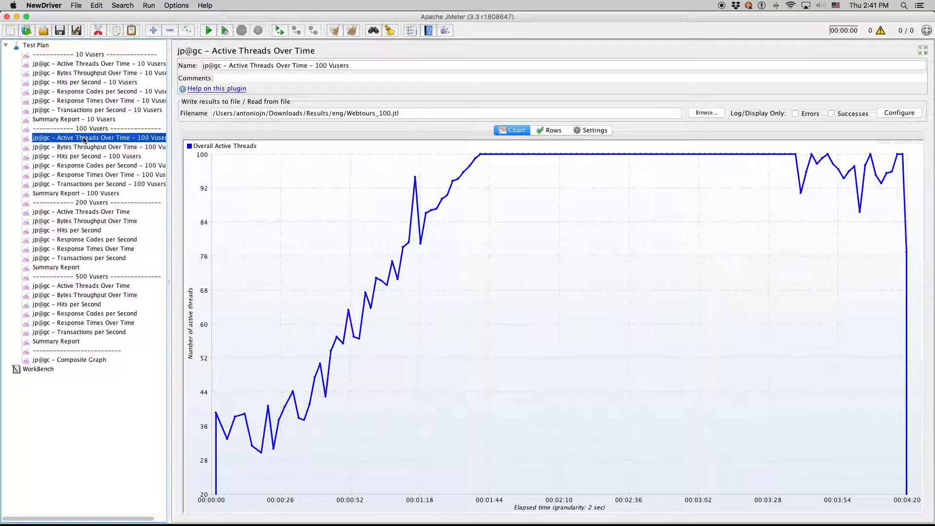
pyautogui.click(122, 65)
pyautogui.click(102, 138)
pyautogui.click(75, 361)
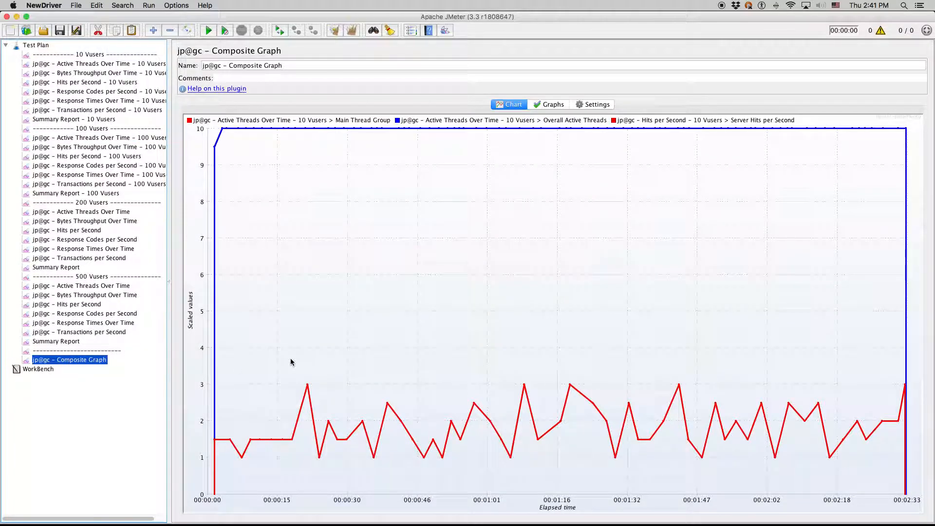